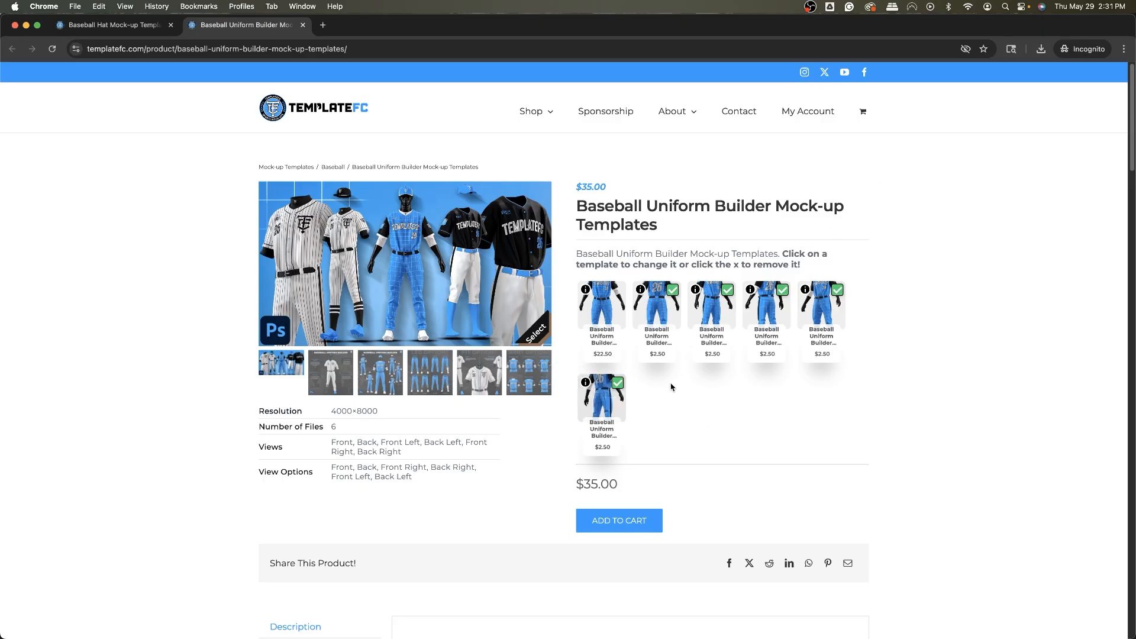
Deselect every template in the Baseball Uniform Builder bundle except the first one.
left_click(618, 383)
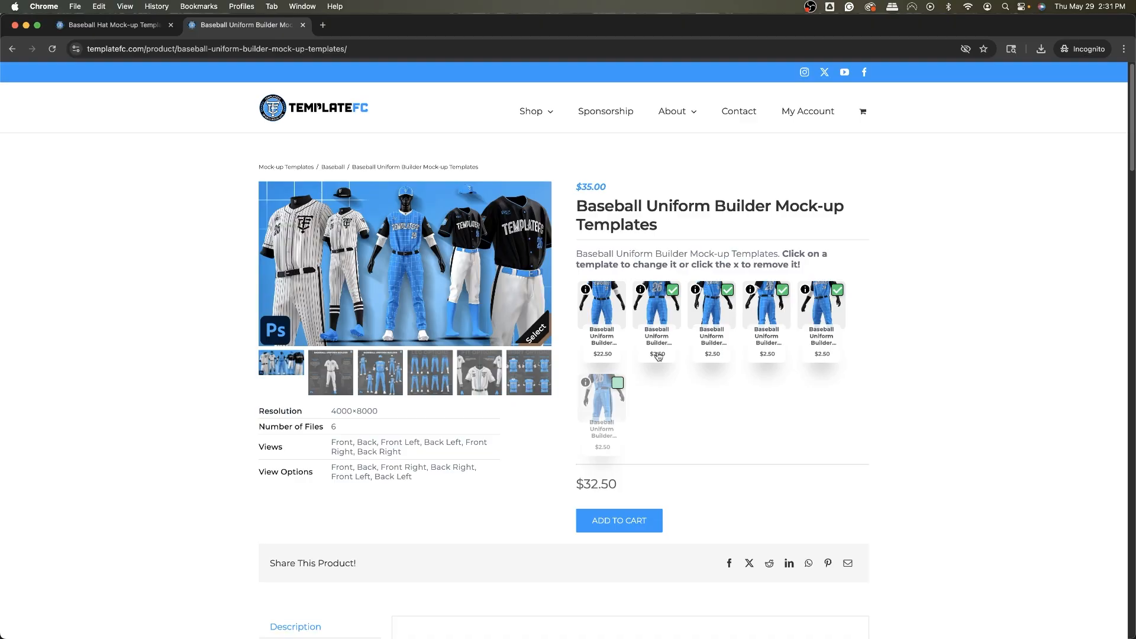
left_click(727, 290)
left_click(782, 289)
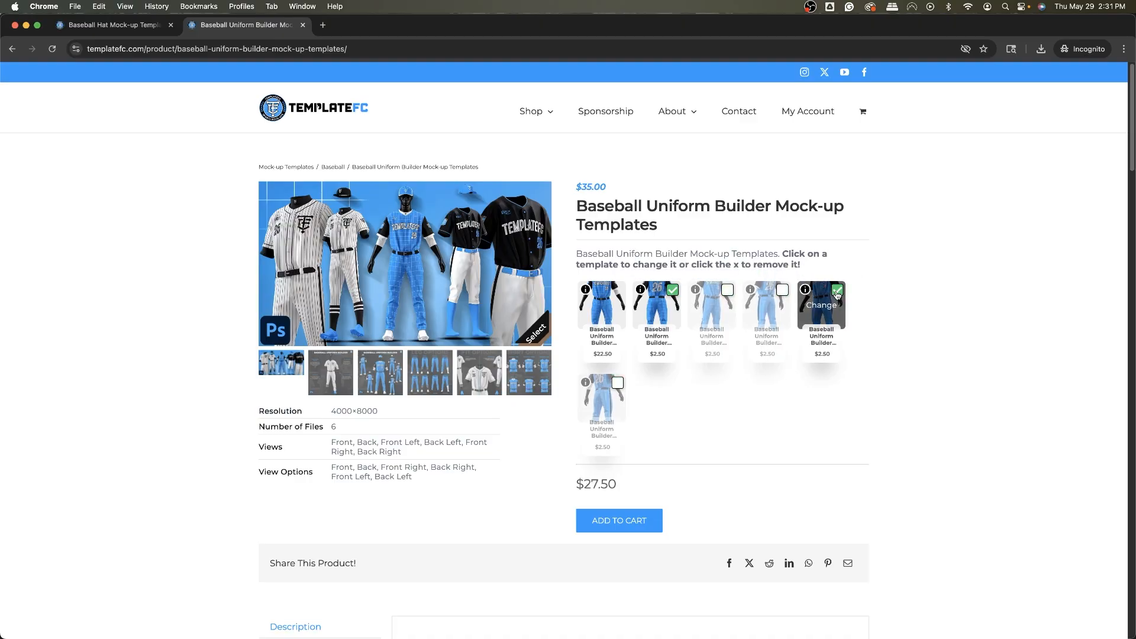
left_click(837, 290)
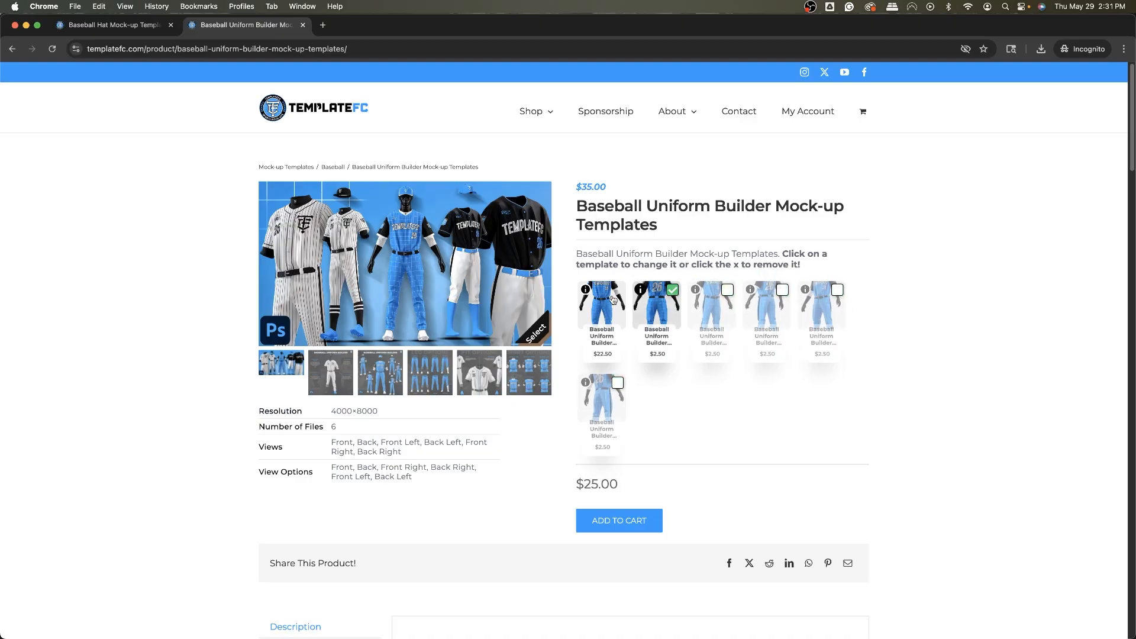
left_click(672, 289)
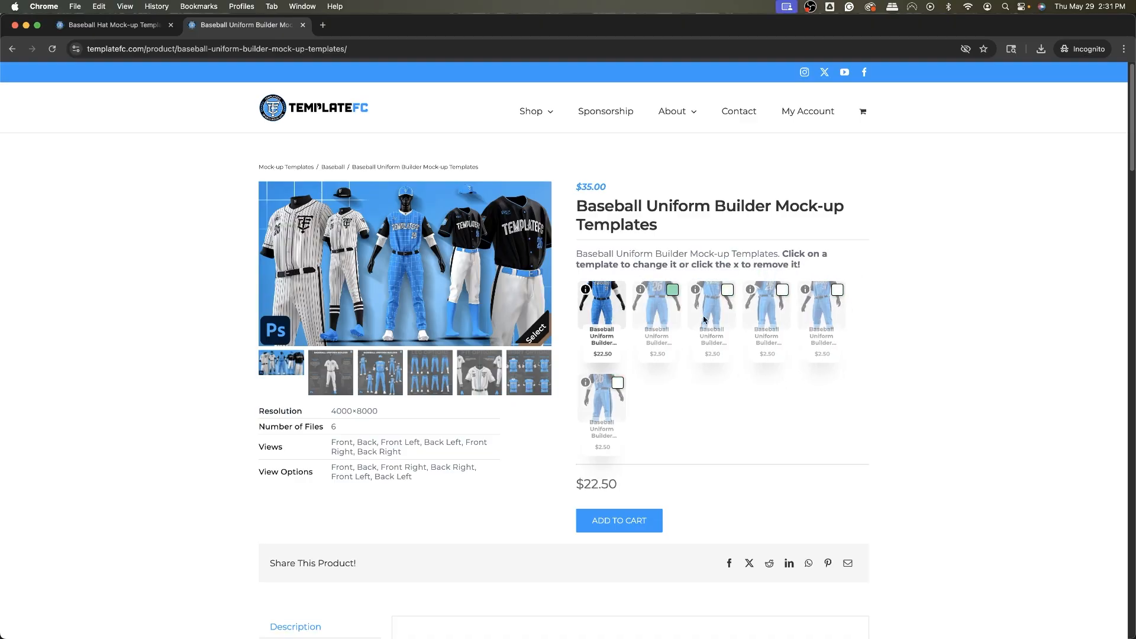
Browse the first template's individual view options, then compare with the Baseball Hat Mock-up page.
left_click(602, 310)
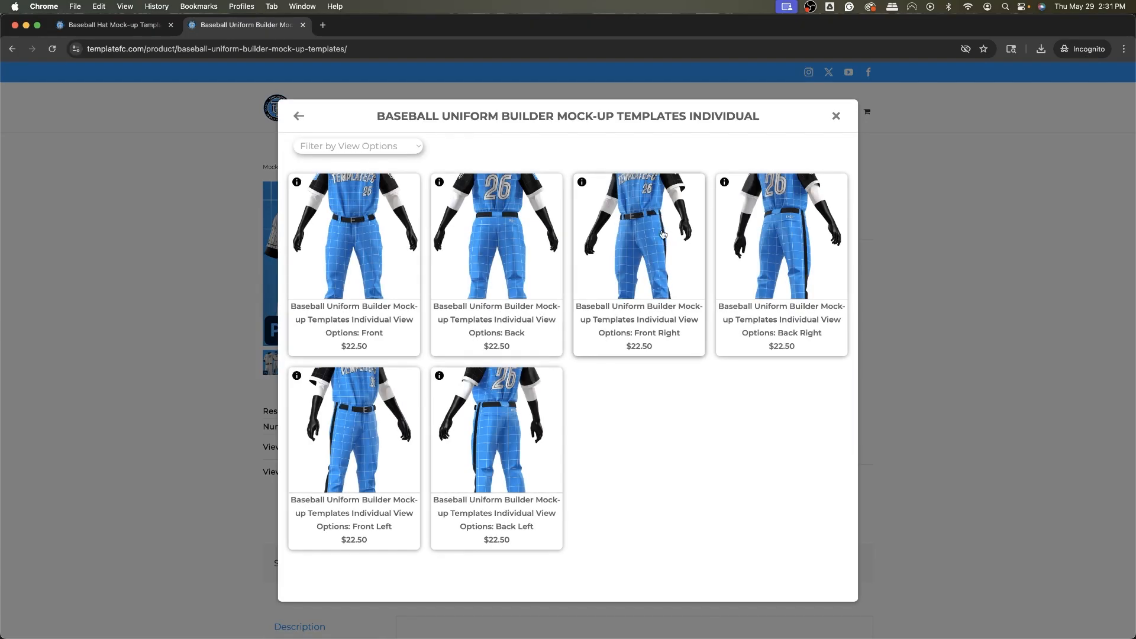
left_click(661, 232)
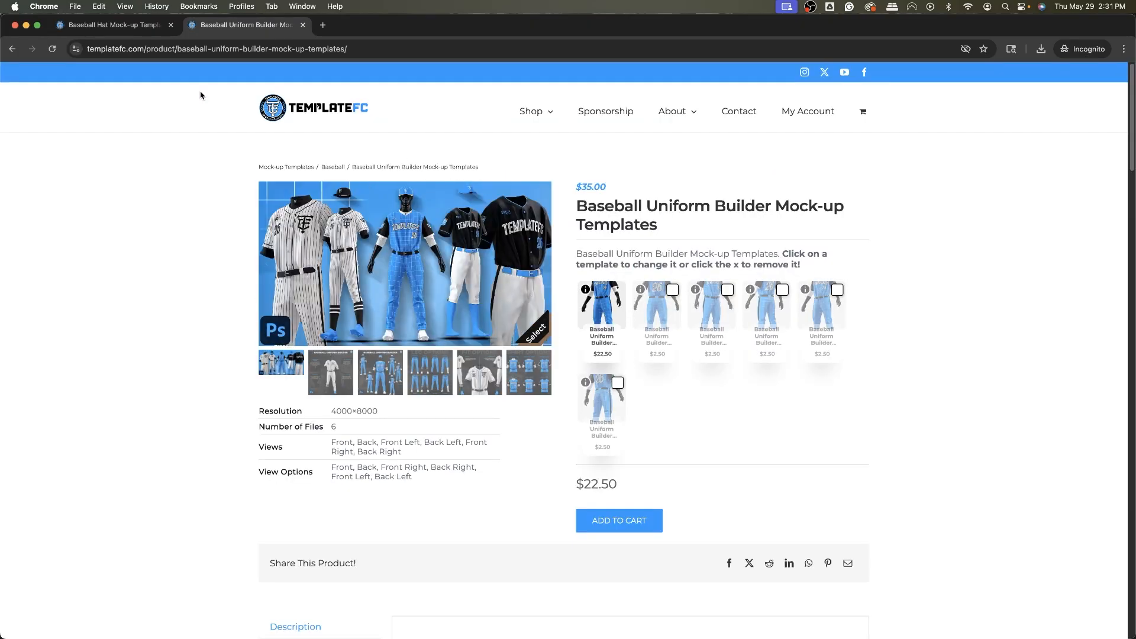
left_click(113, 27)
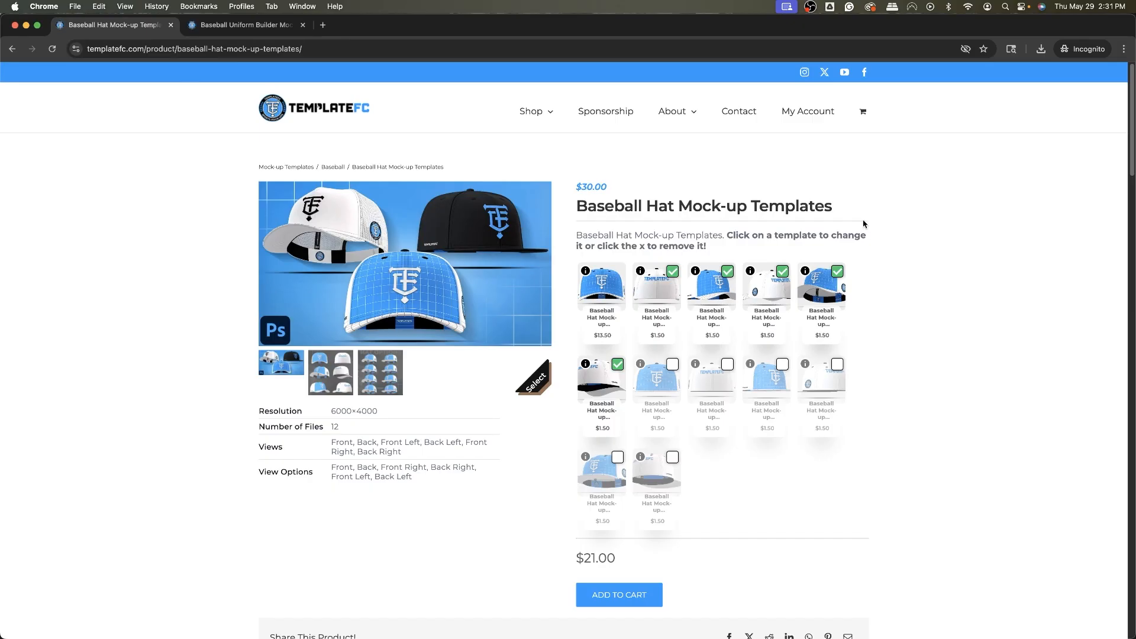
left_click(218, 27)
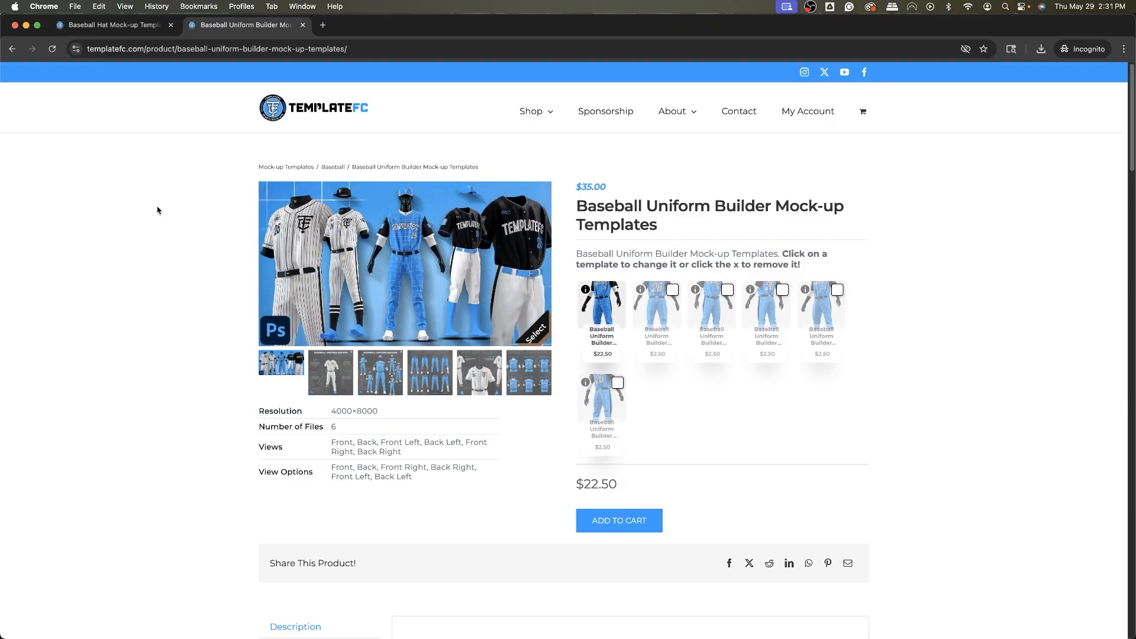
Check the details of the downloaded Baseball Uniform Front.tif file in Finder.
key("super+Tab")
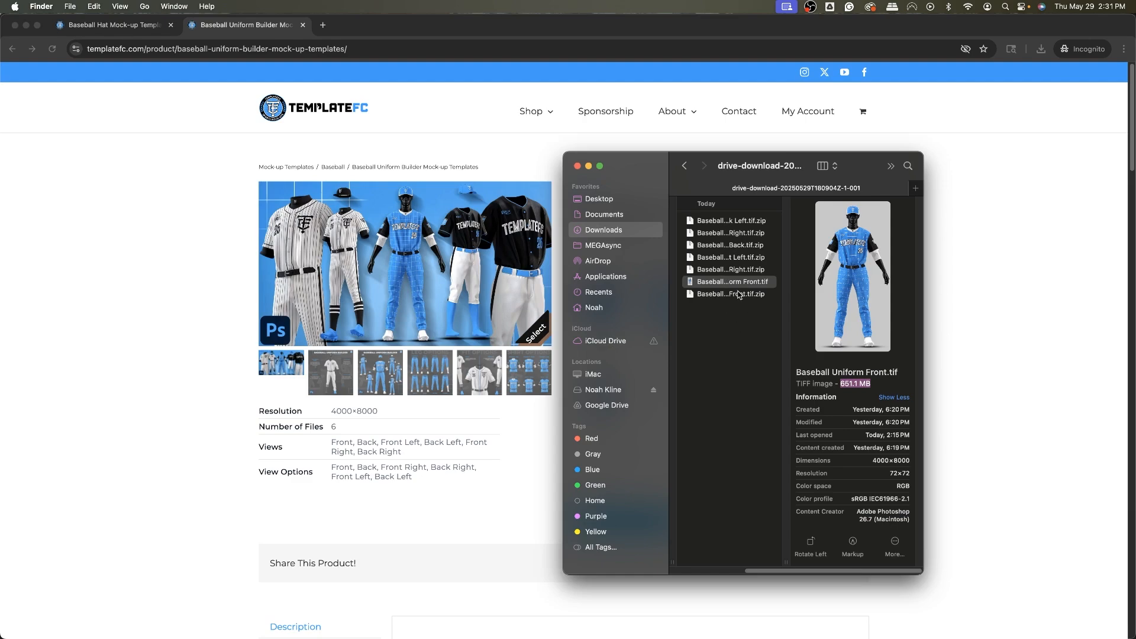
left_click(873, 383)
left_click_drag(874, 384, 839, 384)
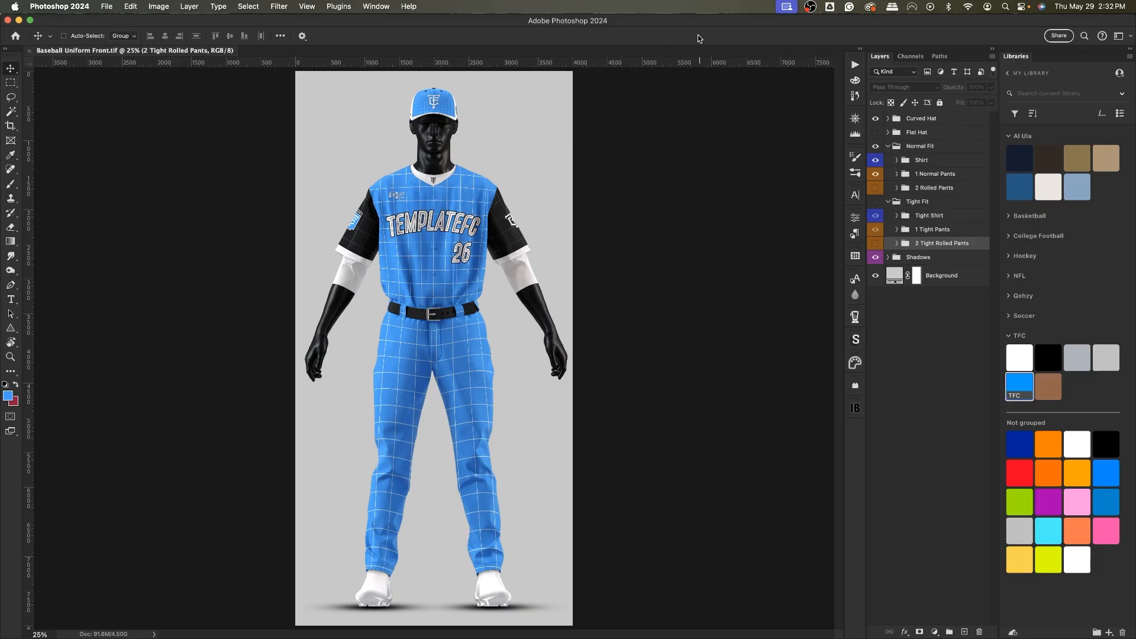
Inspect the Curved Hat, Flat Hat, Normal Fit and Tight Fit layer groups.
left_click(914, 120)
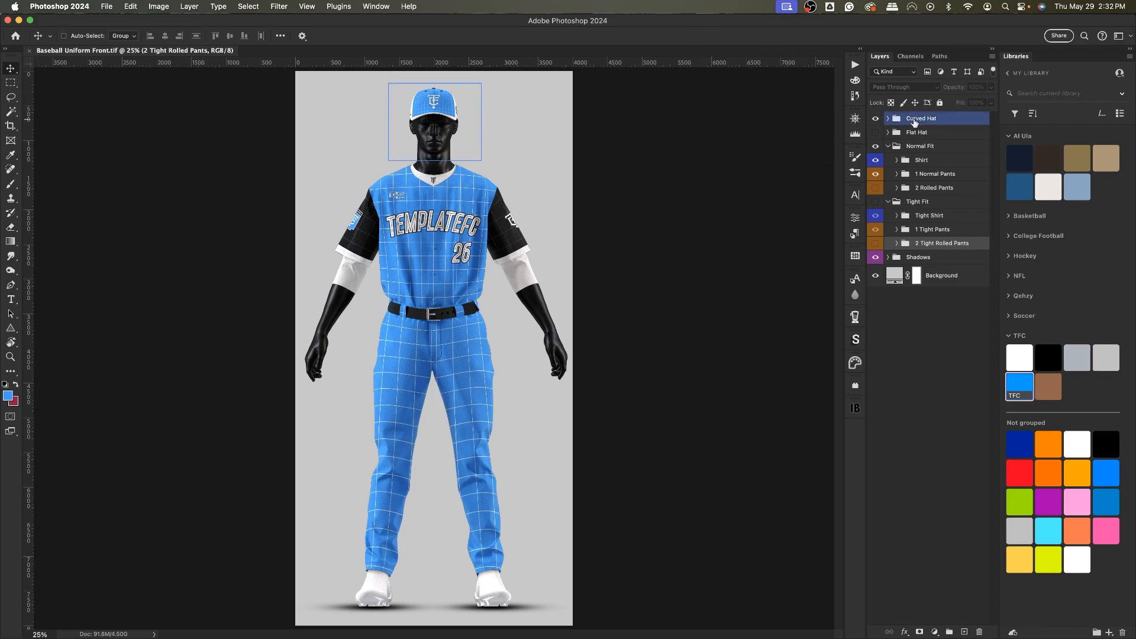
left_click(918, 132)
left_click(923, 148)
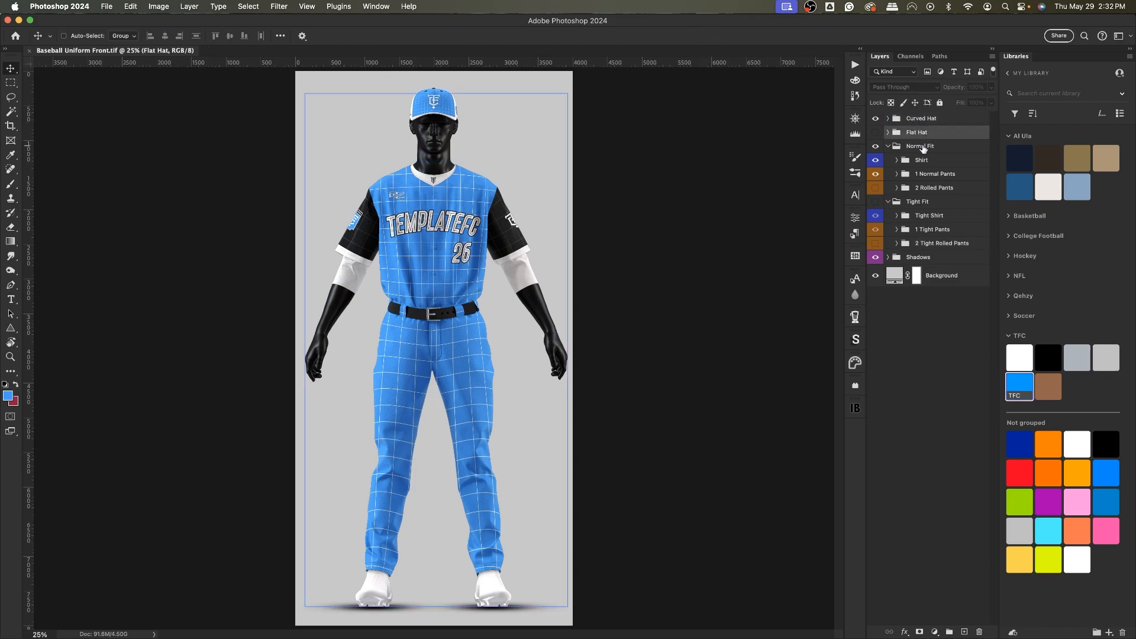
left_click(930, 202)
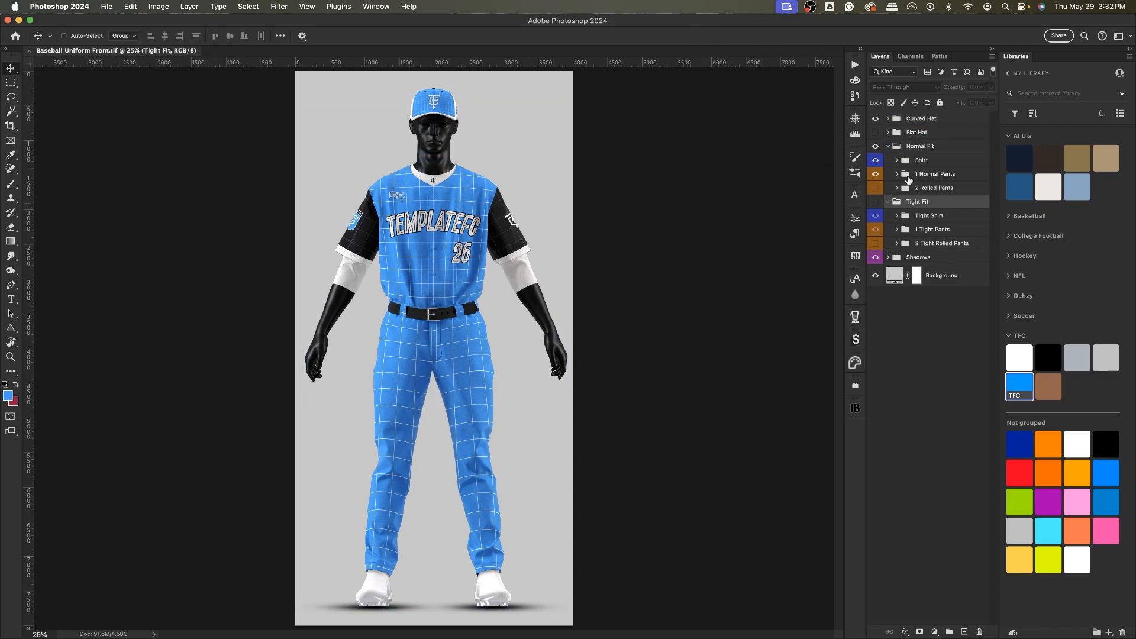
Hide the Normal Fit layer group on the uniform mock-up.
key("super+plus")
key("super+plus")
key("super+plus")
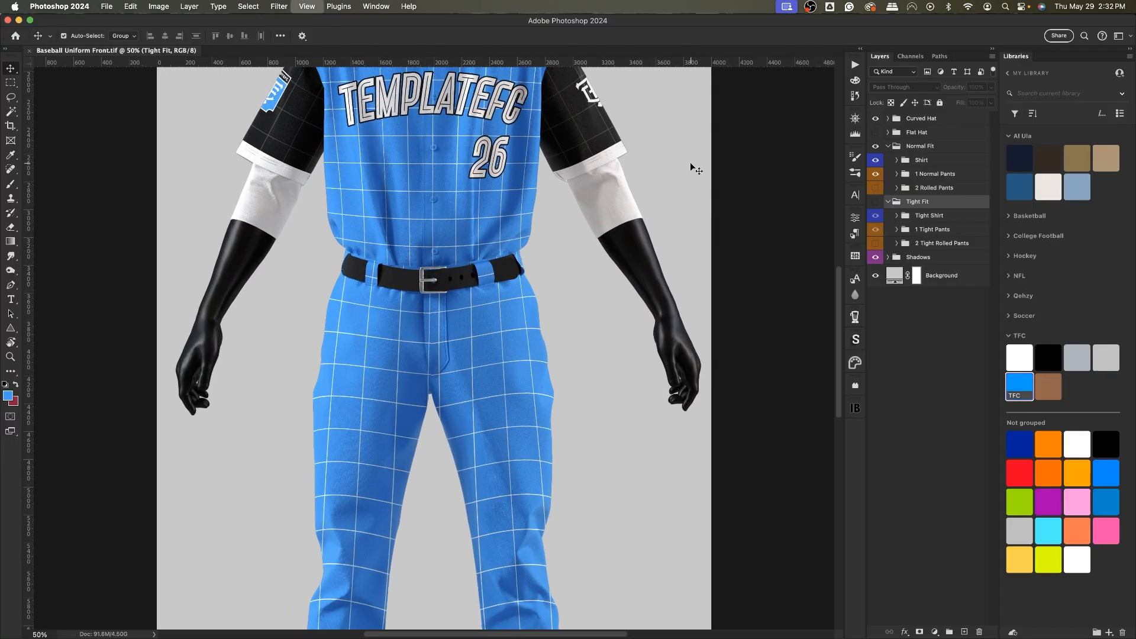
scroll(462, 207, "up", 10)
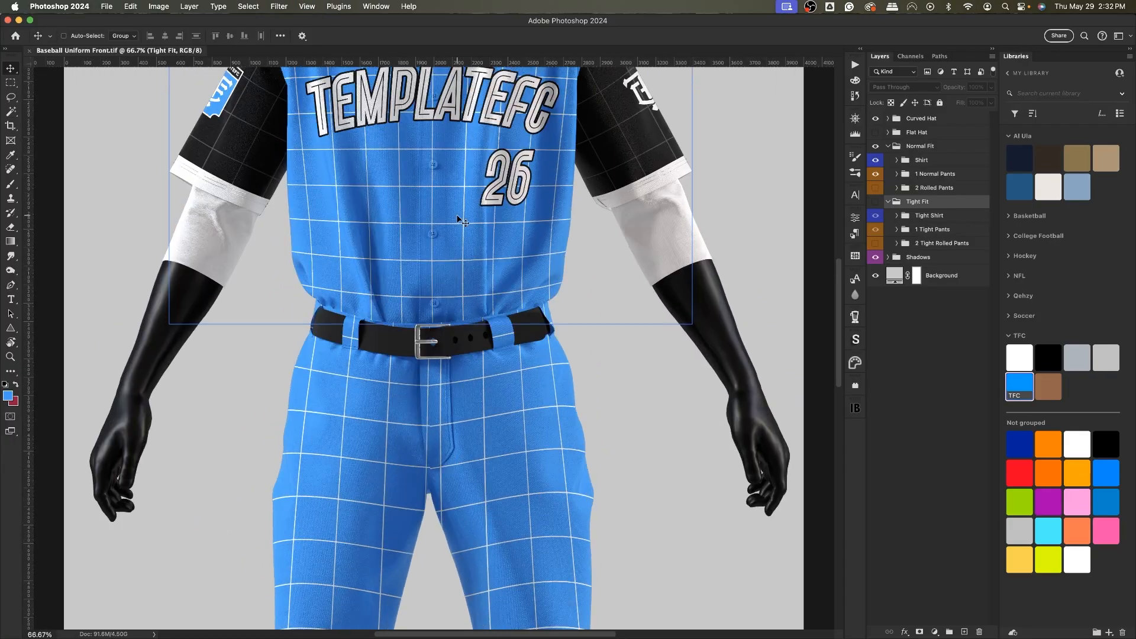
key("super+plus")
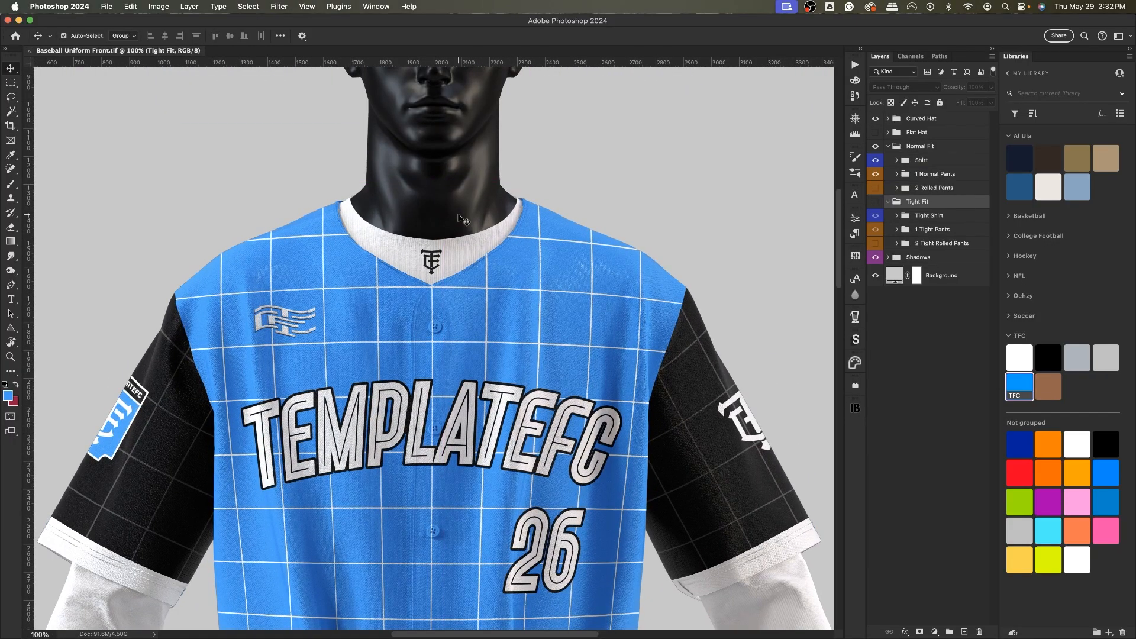
scroll(750, 170, "up", 3)
left_click(889, 147)
left_click(875, 146)
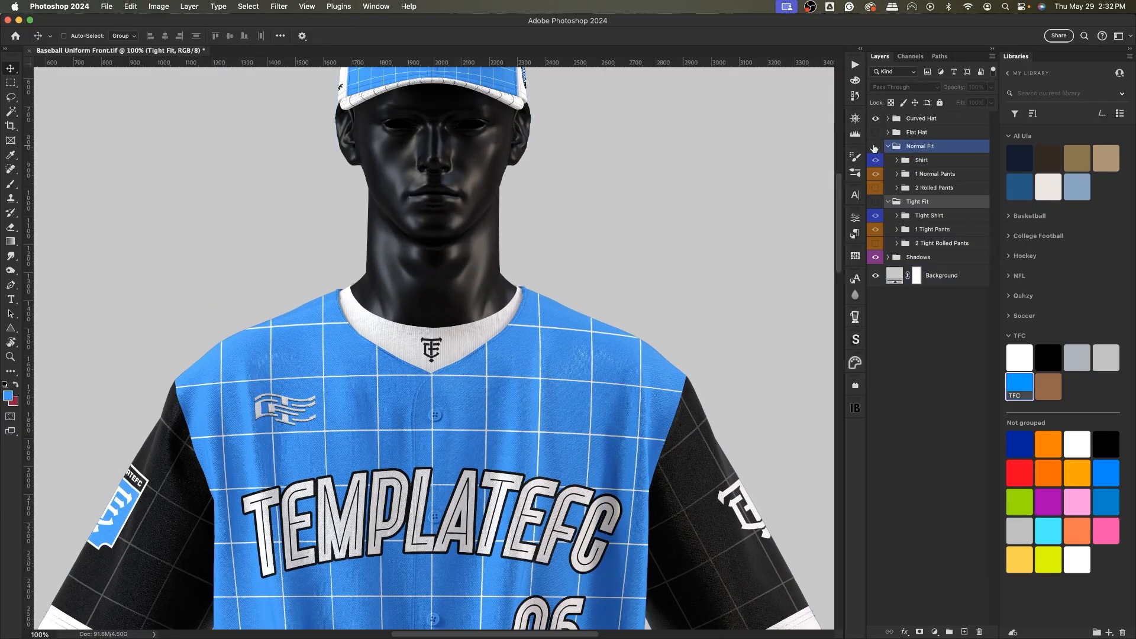
Expand the Curved Hat group and hide the Avatar mannequin layer.
left_click(892, 120)
left_click(887, 119)
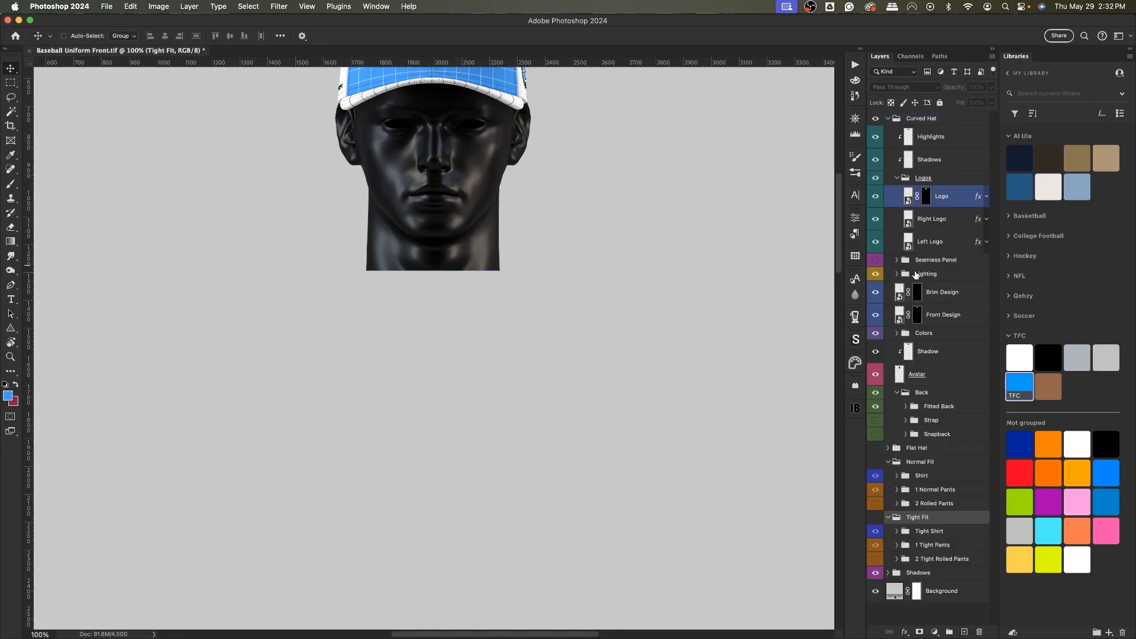
left_click(884, 374)
left_click(873, 375)
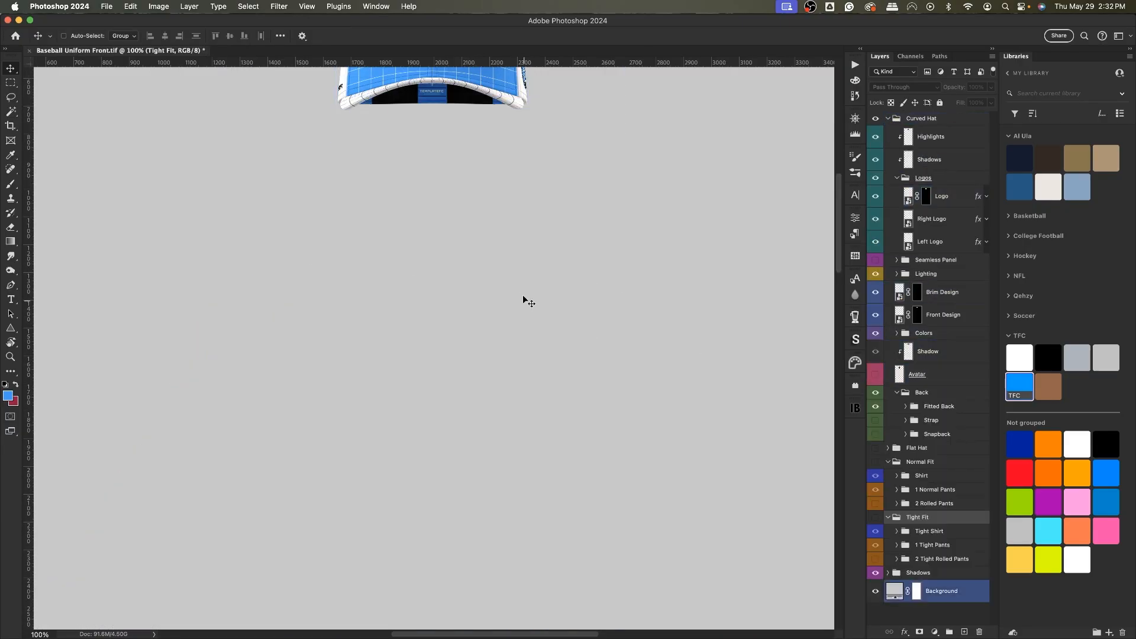
Open the Curved Hat's Logo smart object for editing.
scroll(524, 298, "up", 5)
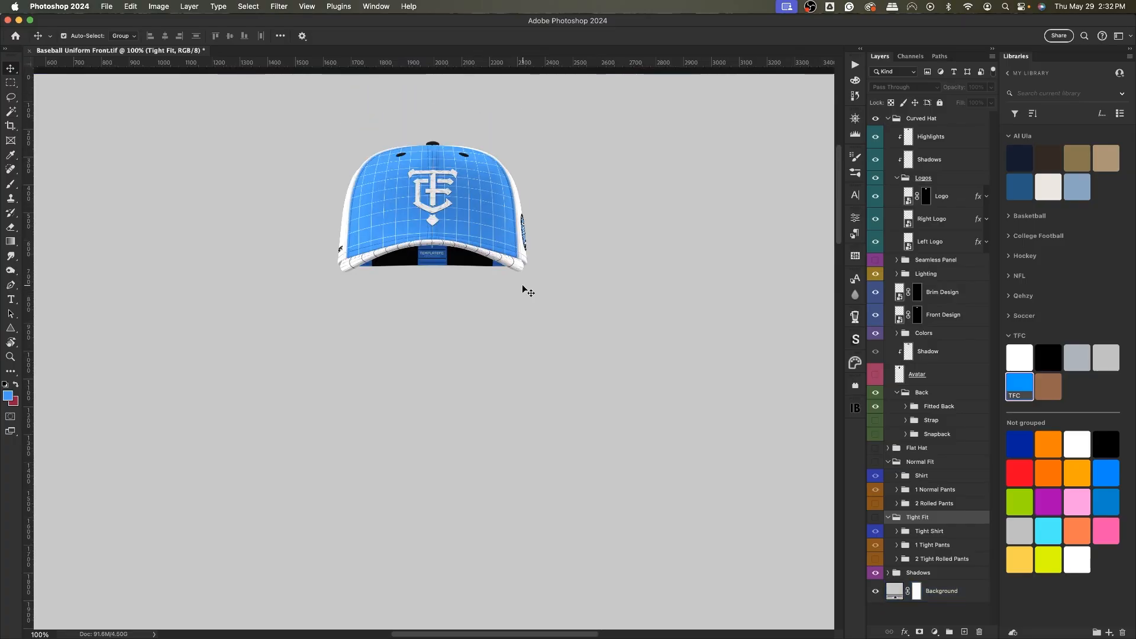
key("super+equal")
scroll(537, 290, "up", 5)
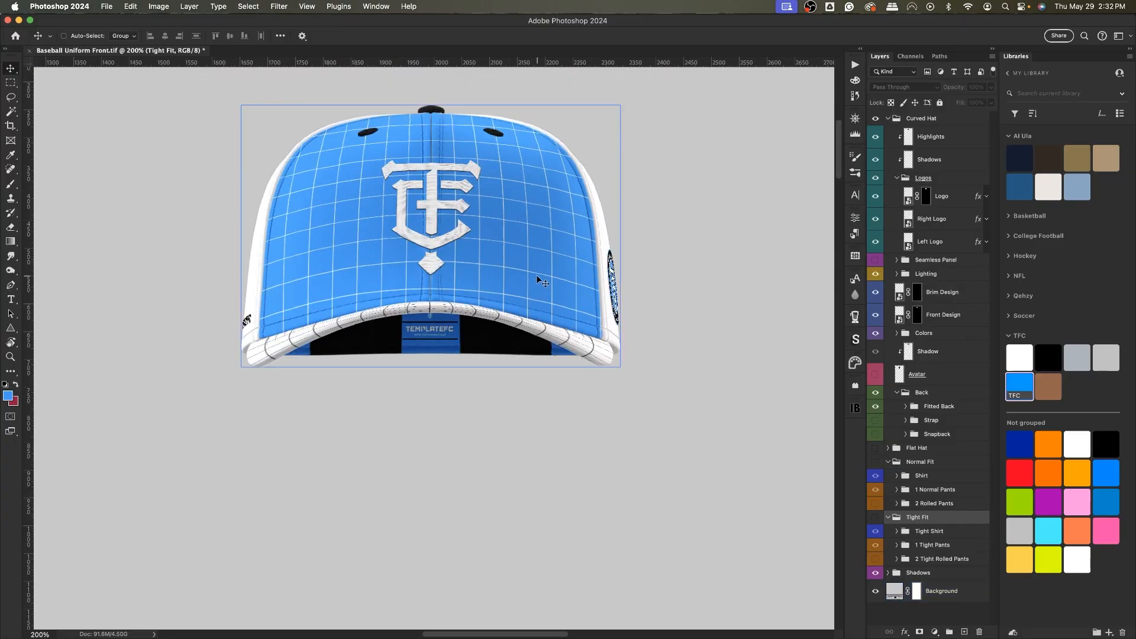
mouse_move(893, 191)
left_mouse_down()
mouse_move(906, 142)
mouse_move(907, 180)
mouse_move(890, 182)
left_mouse_up()
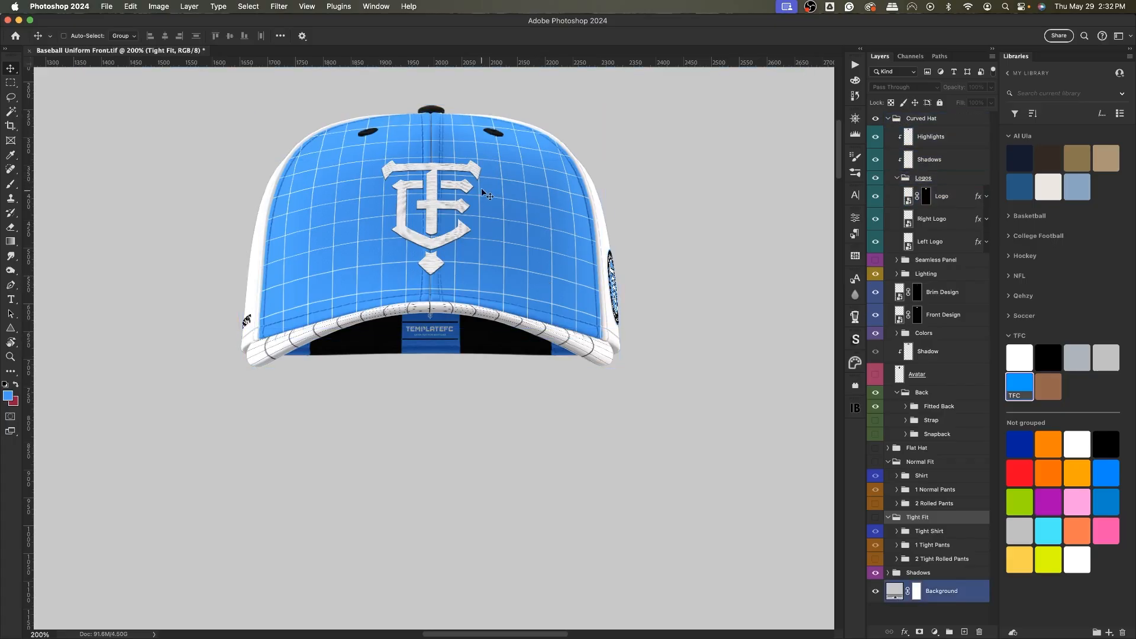
left_click(931, 136)
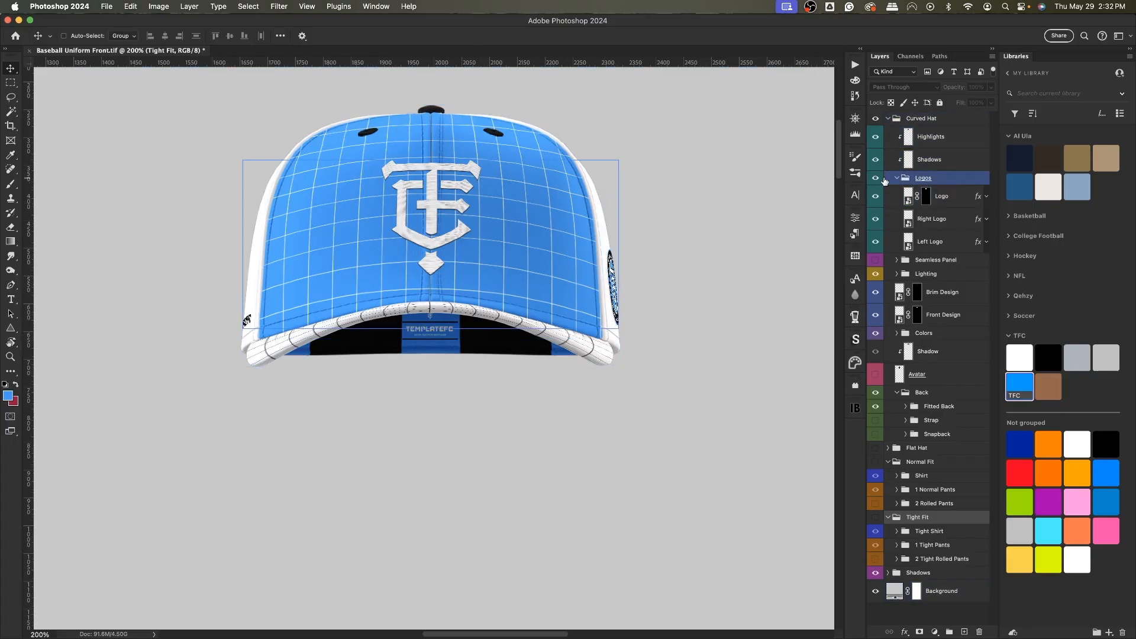
left_click(876, 177)
left_click(875, 177)
left_click(941, 196)
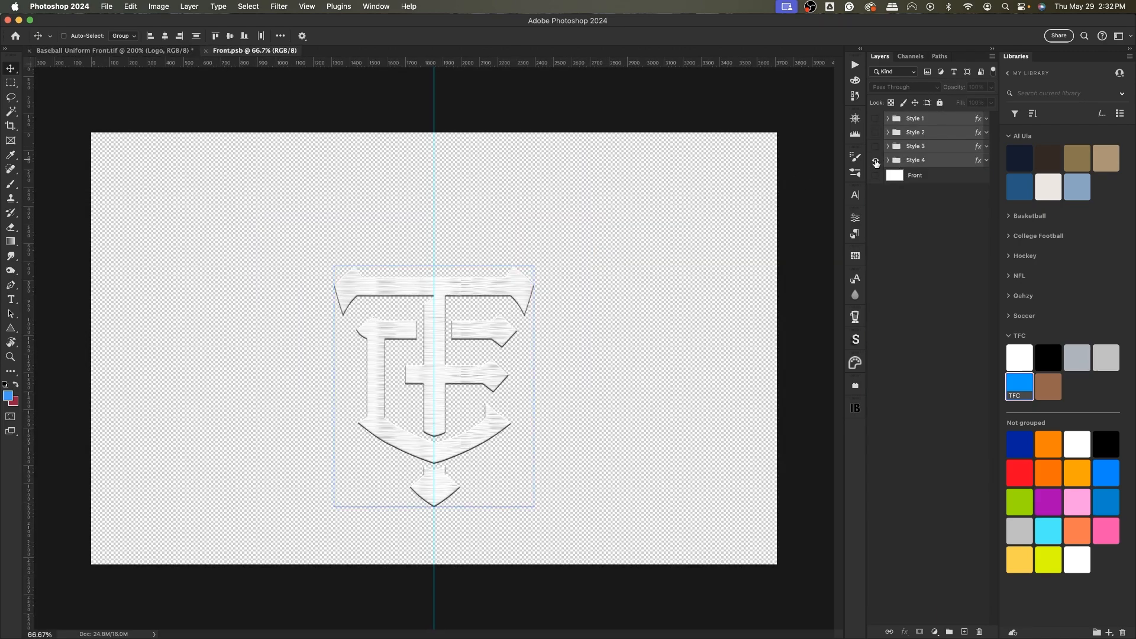
Compare the logo styles inside the smart object and leave only Style 4 visible.
left_click(876, 160)
left_click(876, 147)
left_click(875, 133)
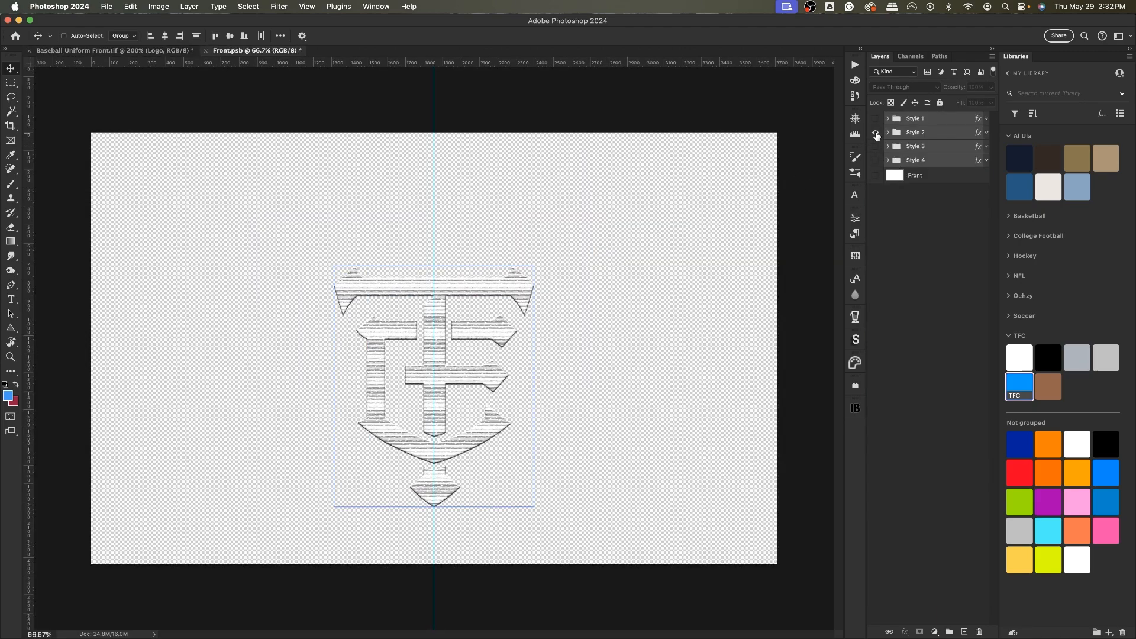
left_click(876, 133)
left_click(876, 119)
left_click(875, 120)
left_click(875, 160)
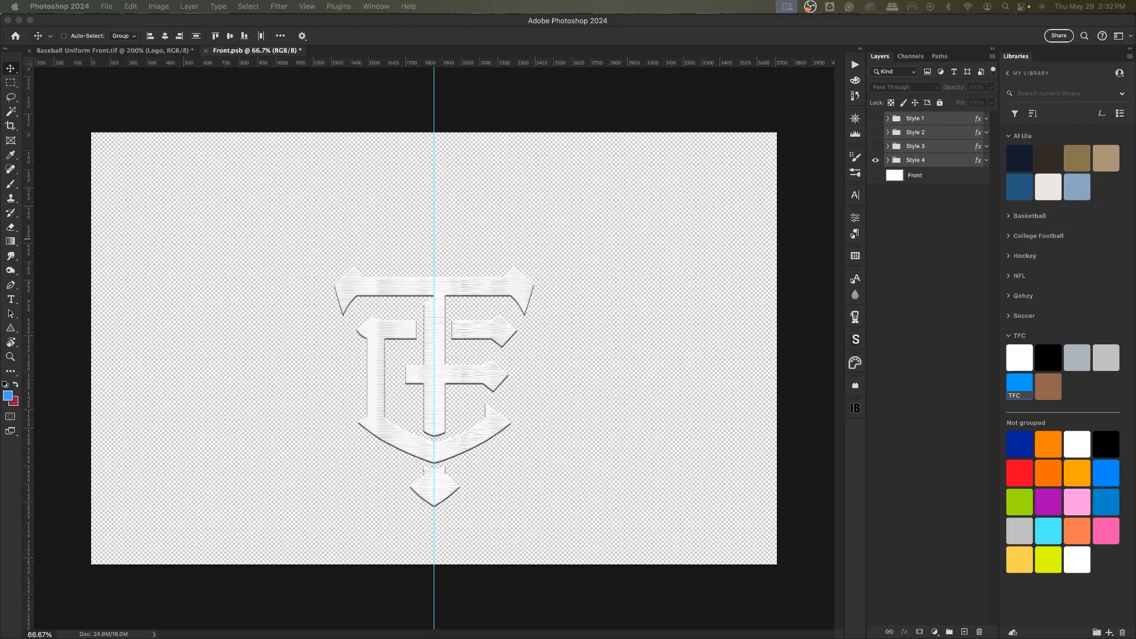
Return to the uniform document and toggle the Strap and Snapback back options to compare them.
left_click(512, 180)
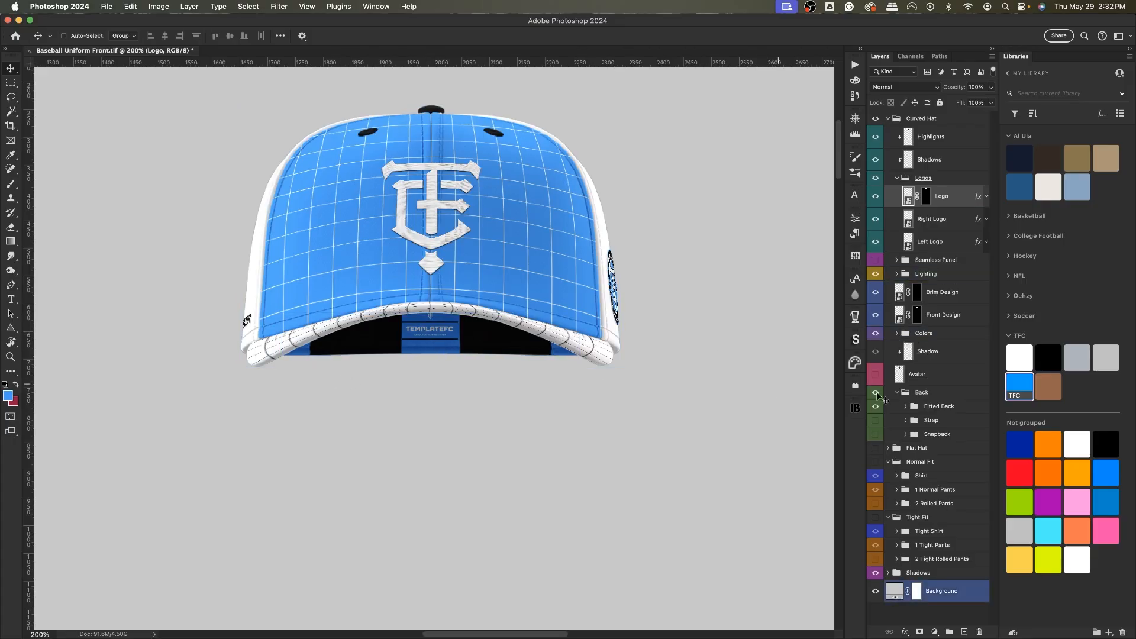
left_click(922, 394)
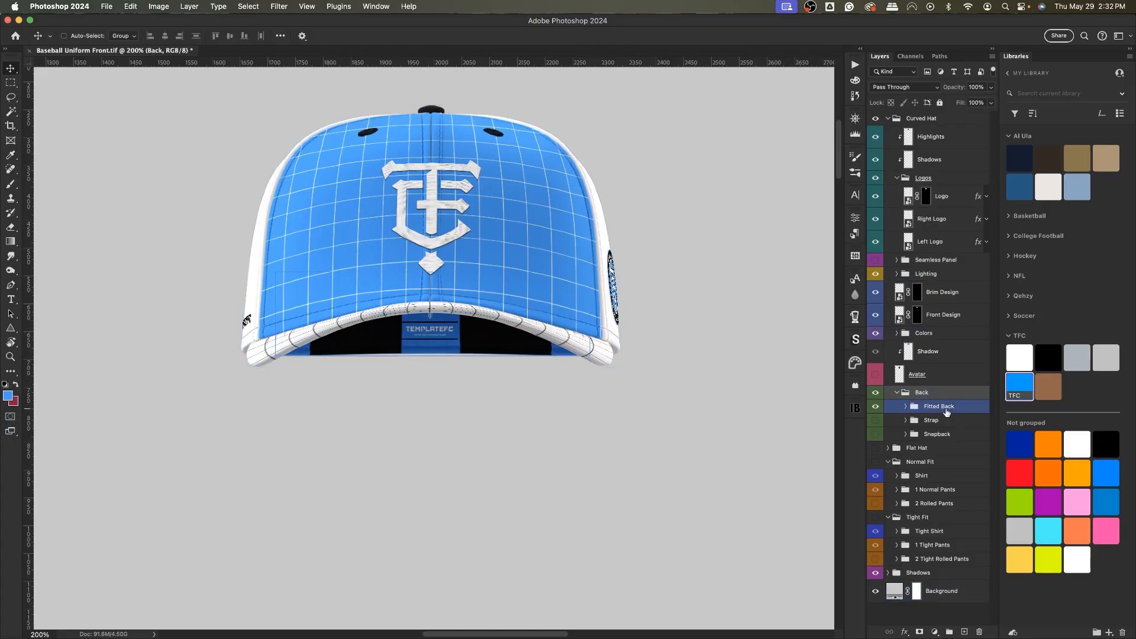
left_click(875, 420)
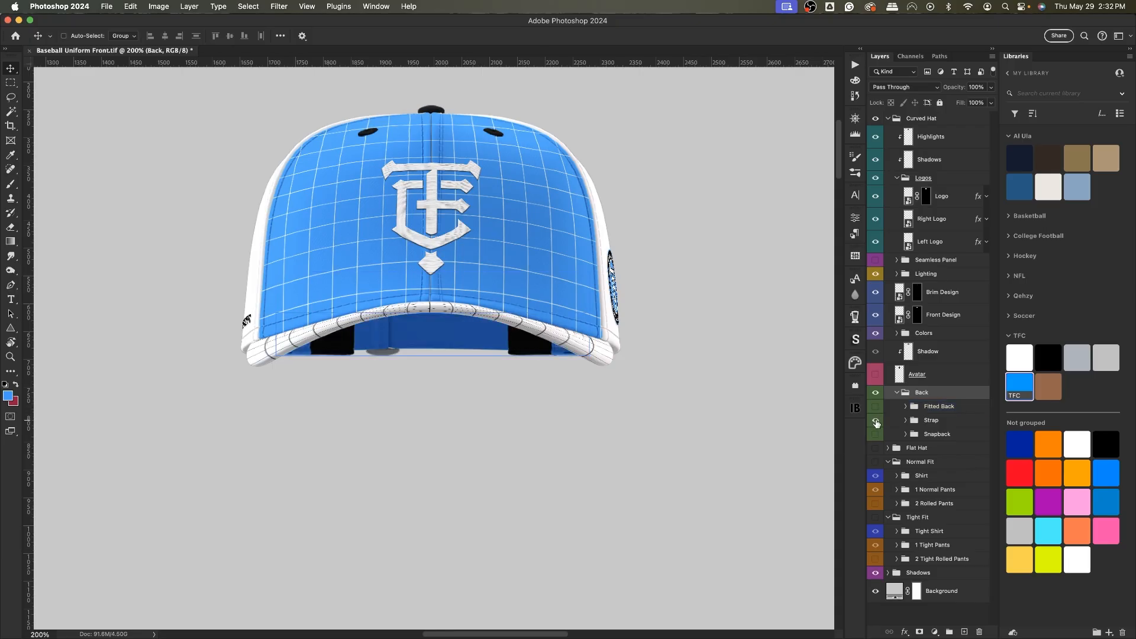
left_click(875, 420)
left_click(876, 434)
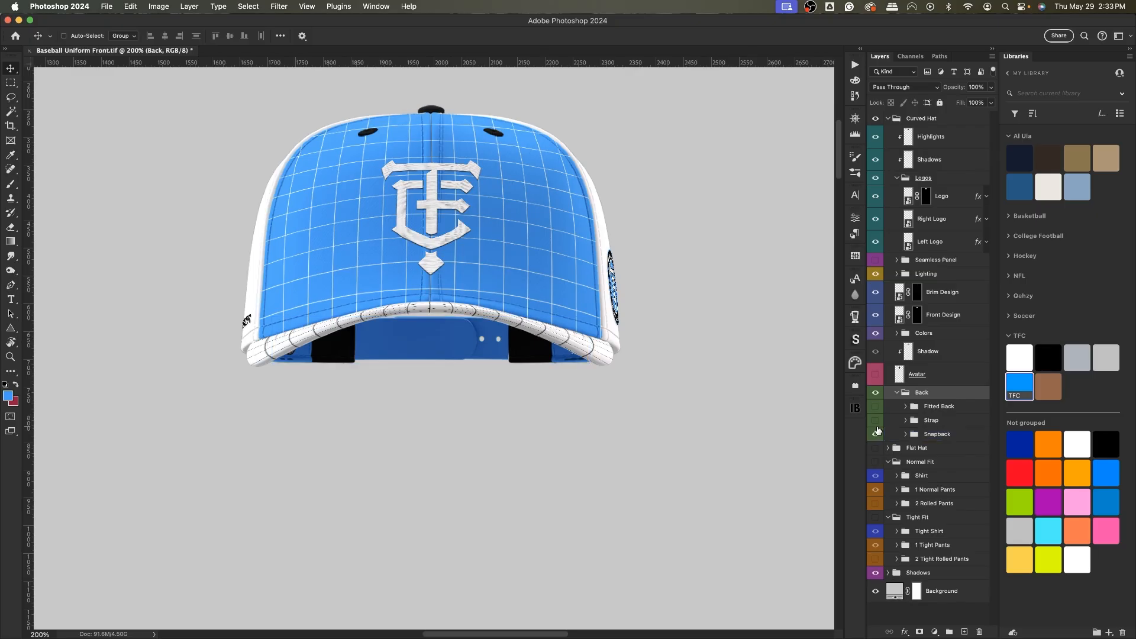
left_click(877, 433)
left_click(876, 407)
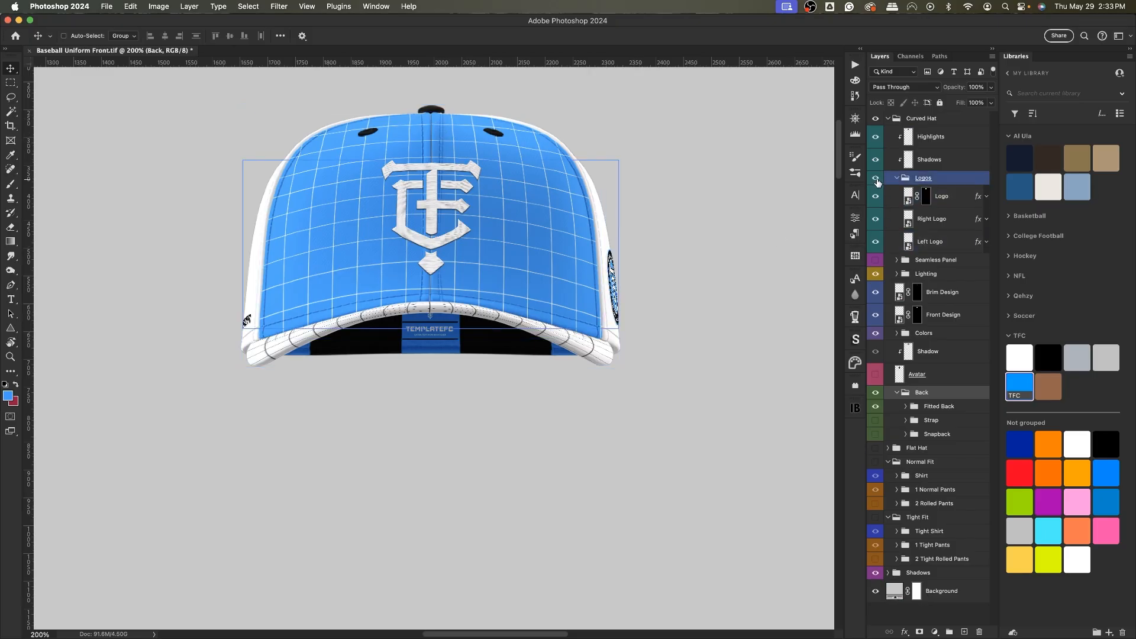
Hide the hat's Logos group and turn on the Seamless Panel group.
left_click(875, 179)
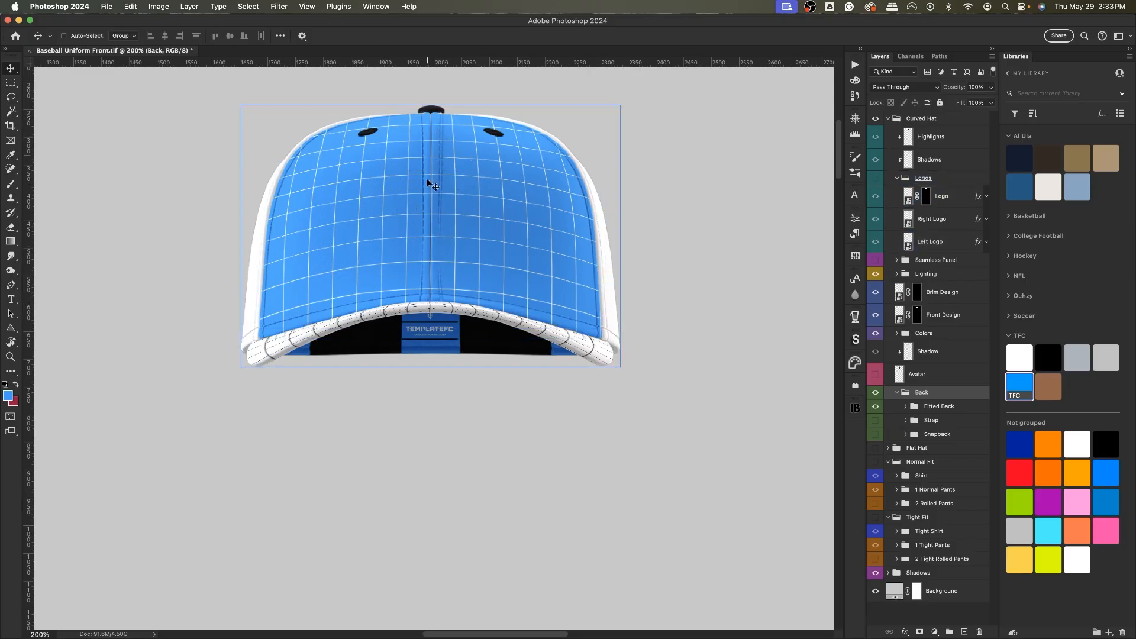
left_click(876, 179)
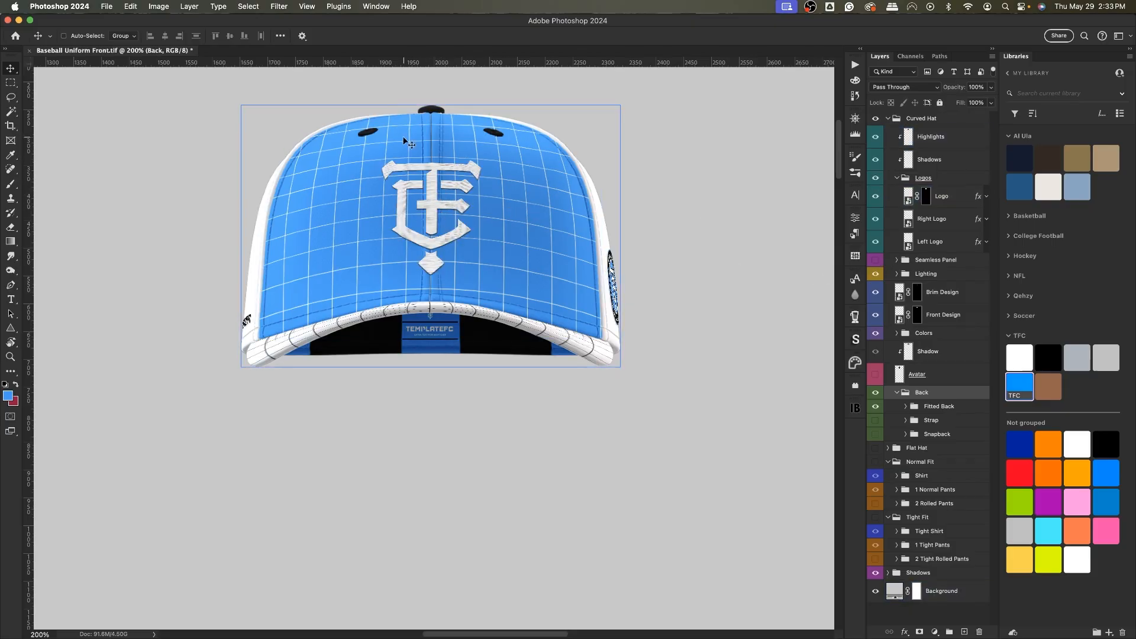
left_click(875, 178)
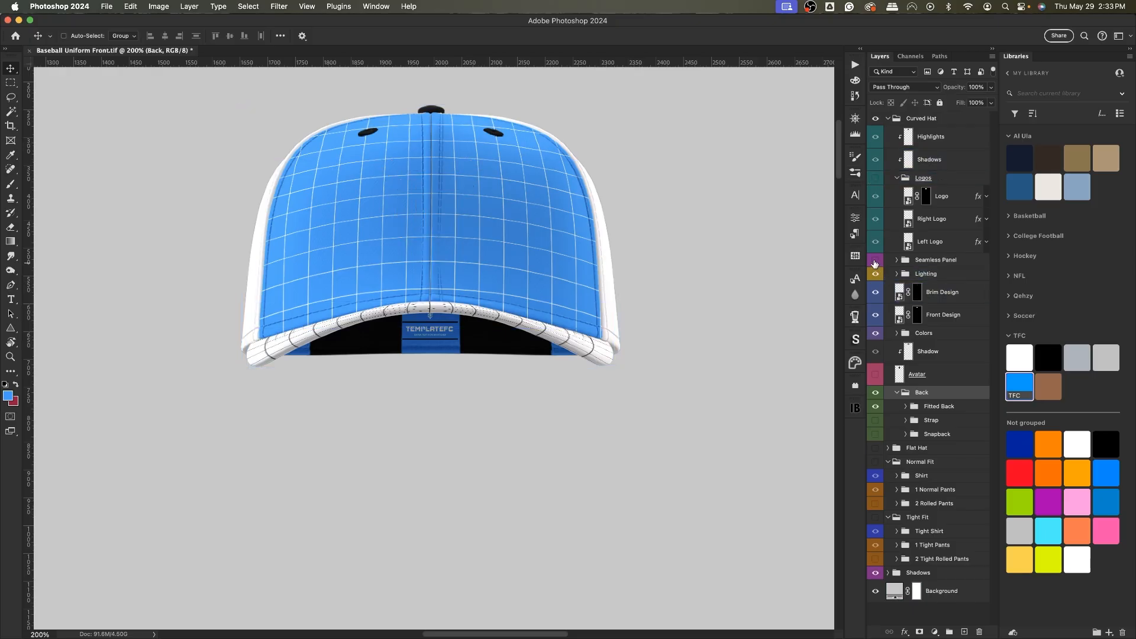
left_click(875, 260)
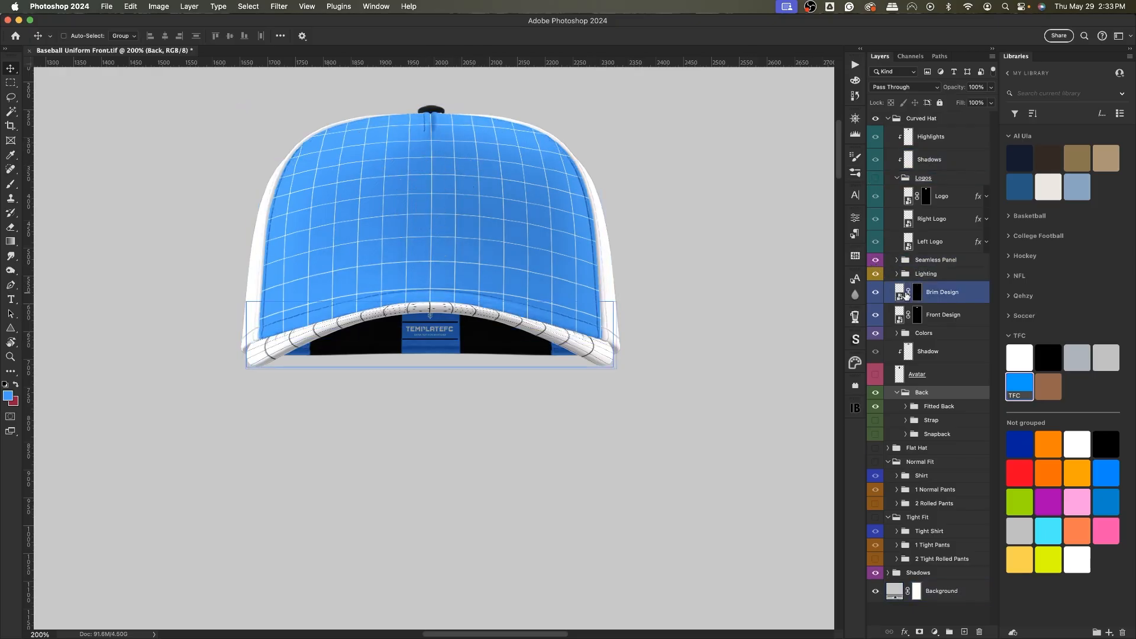
Turn the Curved Hat's Seamless Panel and Logos groups back on and select the Lighting group.
left_click(872, 258)
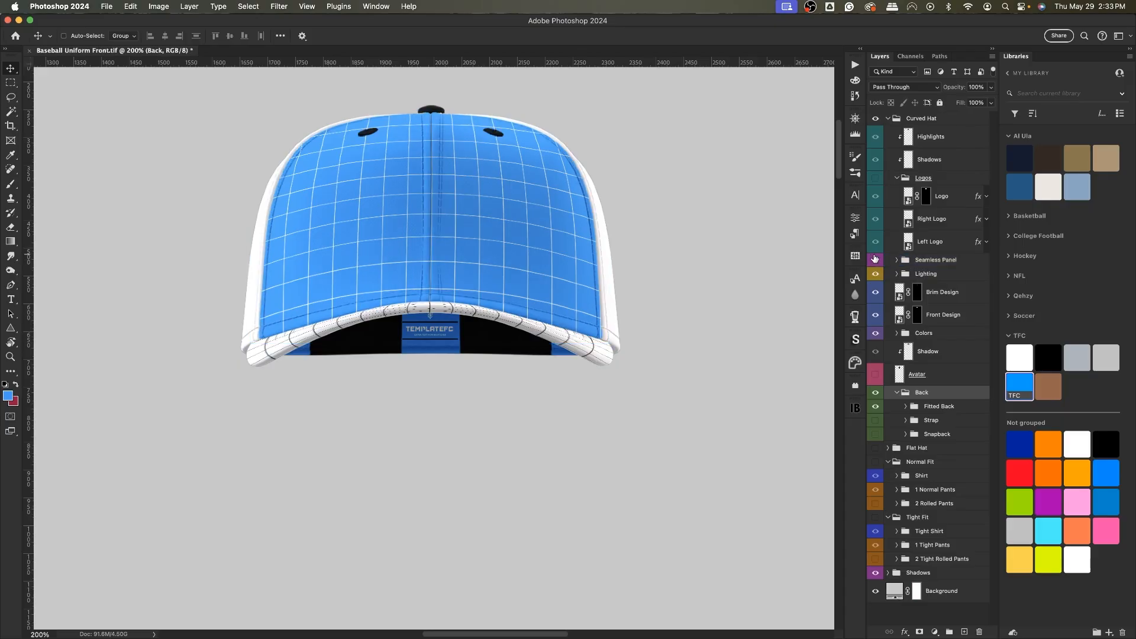
left_click(875, 177)
left_click(921, 299)
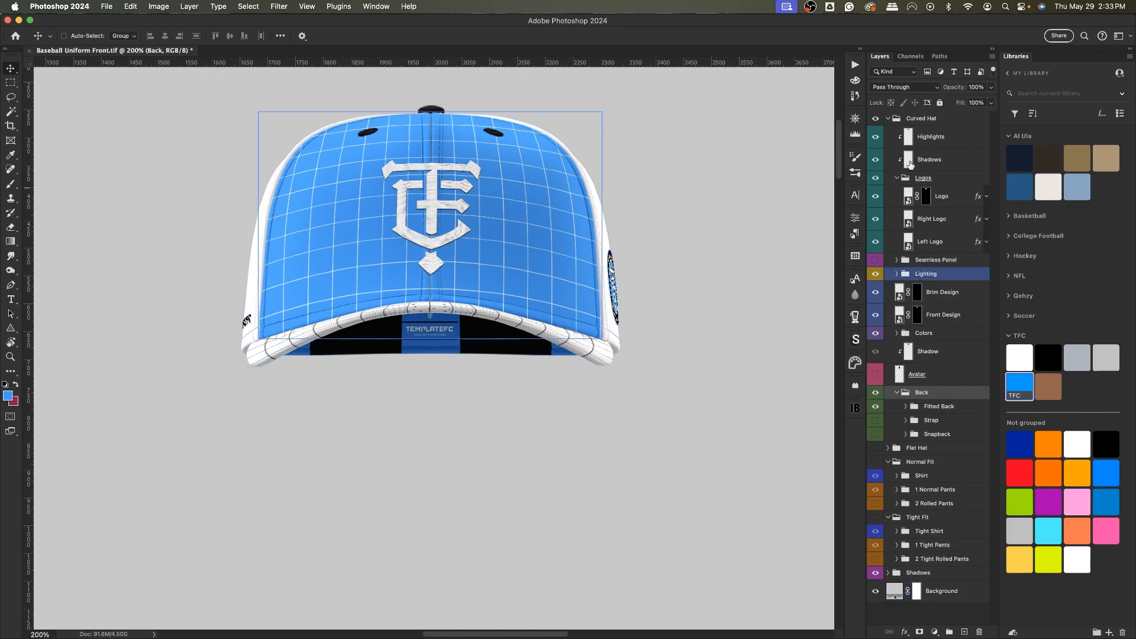
Collapse the Curved Hat group, hide it, and show the Flat Hat group instead.
left_click(902, 139)
left_click(894, 119)
left_click(887, 119)
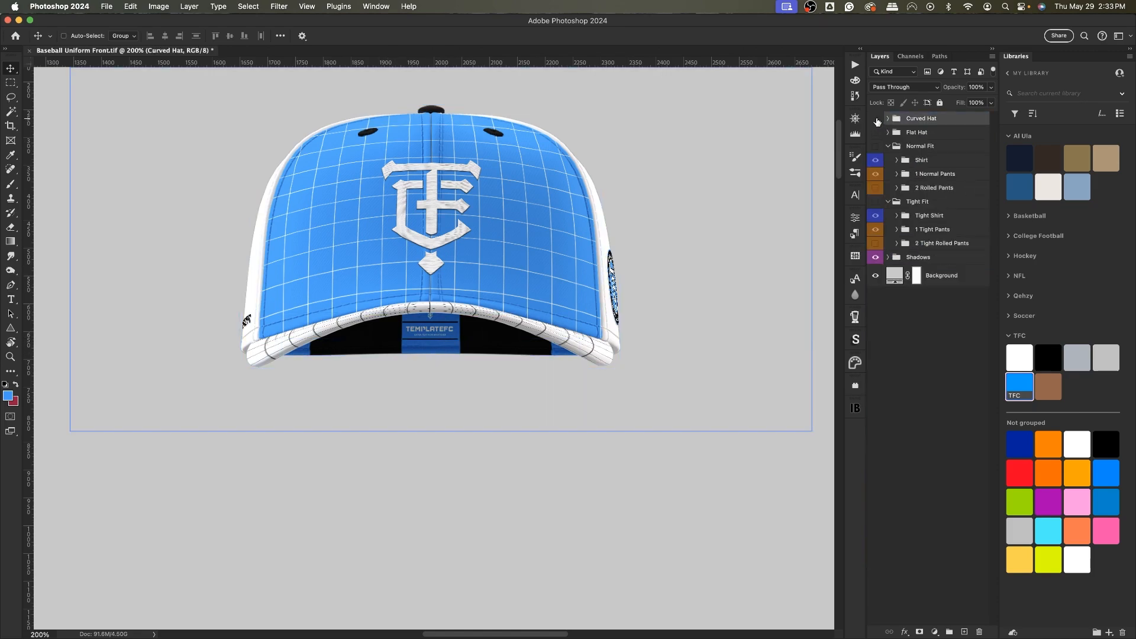
left_click(876, 118)
left_click(876, 132)
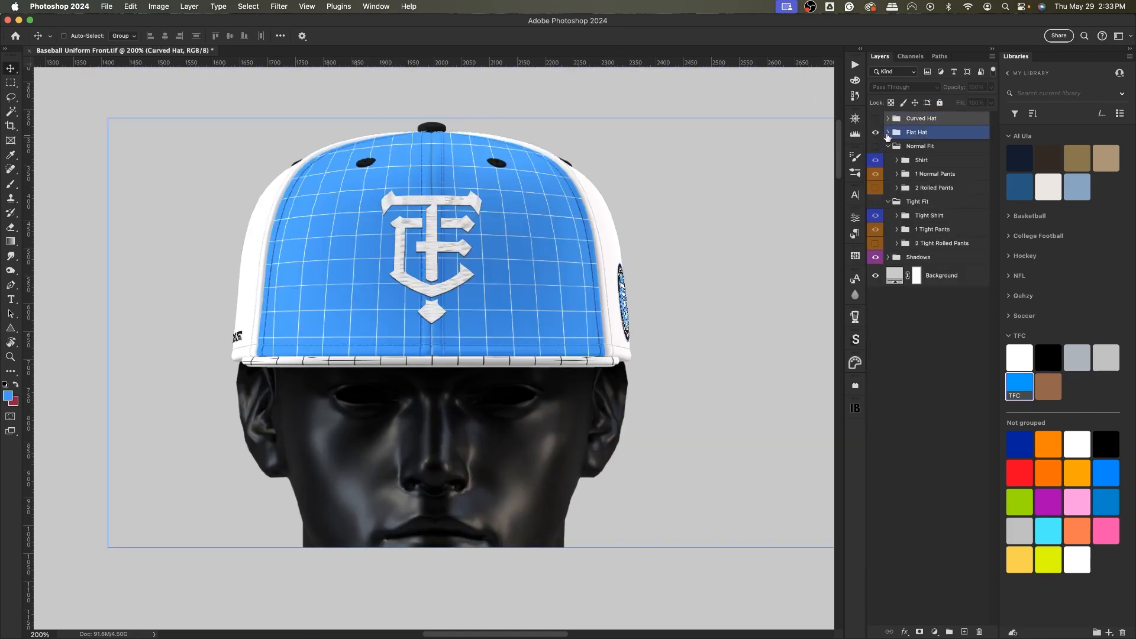
Hide the Flat Hat's Avatar layer, then hide Flat Hat and show the Curved Hat group again.
left_click(887, 134)
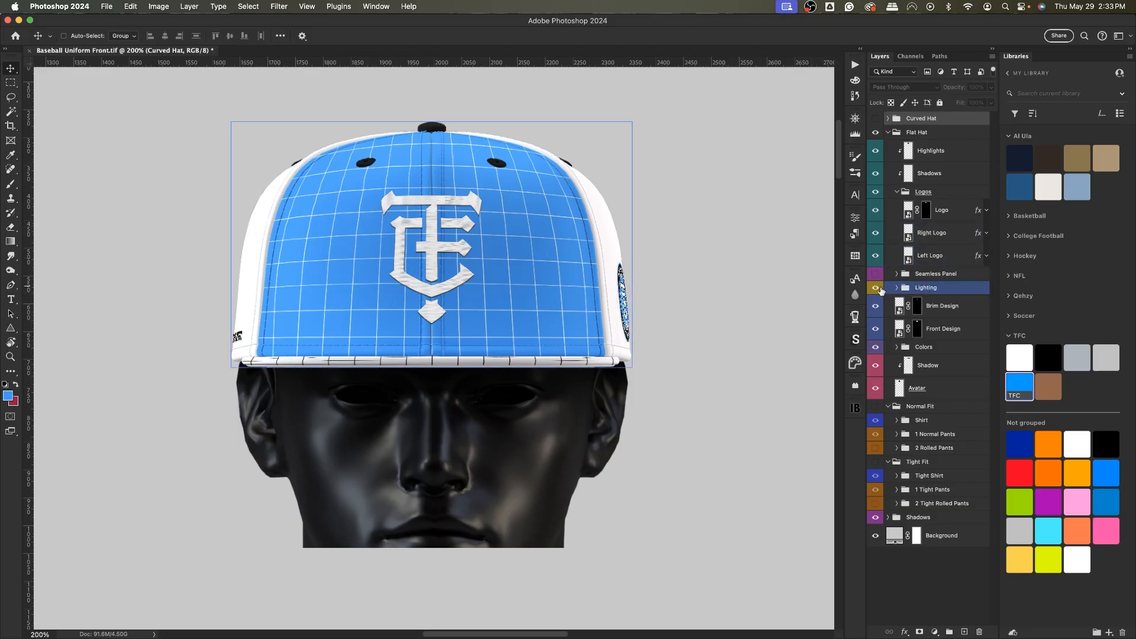
left_click(875, 388)
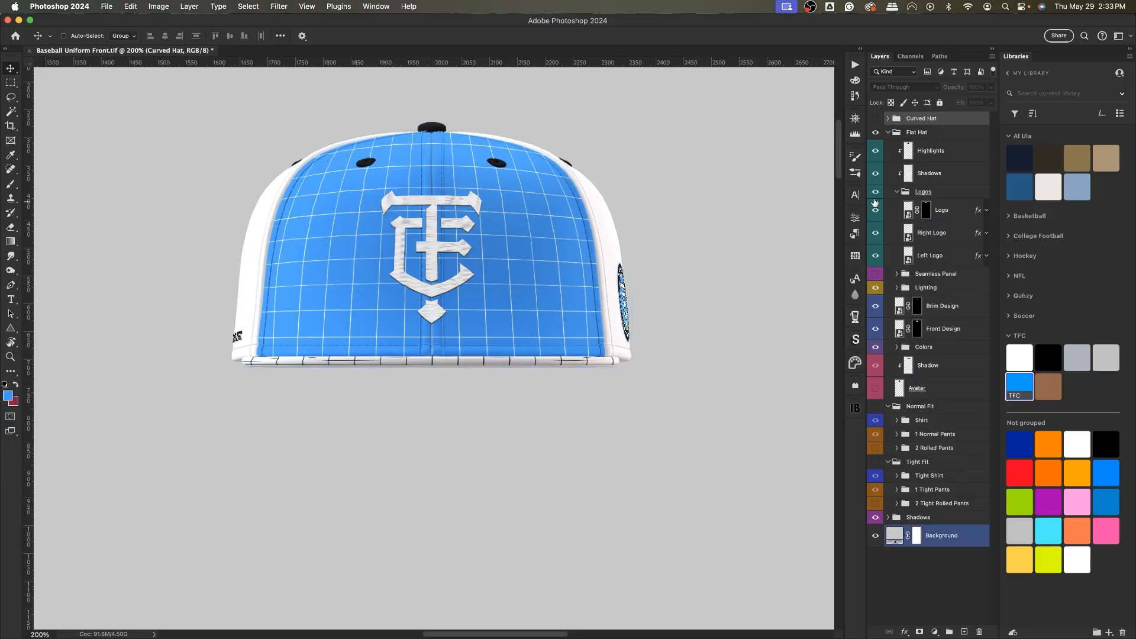
left_click(888, 132)
left_click(876, 132)
left_click(876, 118)
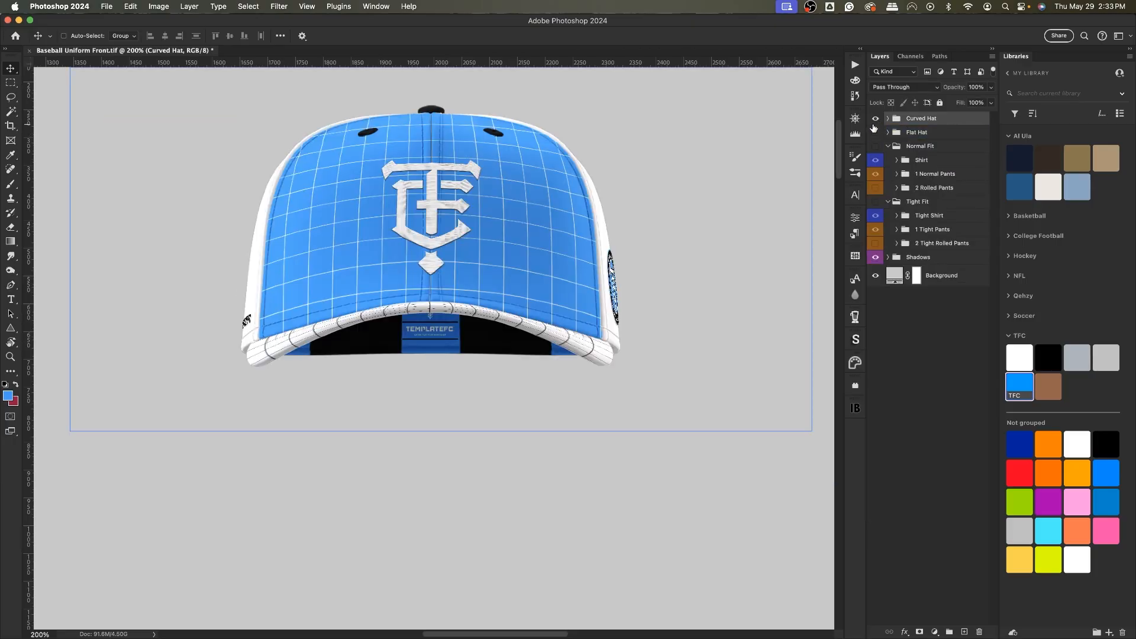
Fit the whole canvas on screen and show the Normal Fit uniform group.
key("super+0")
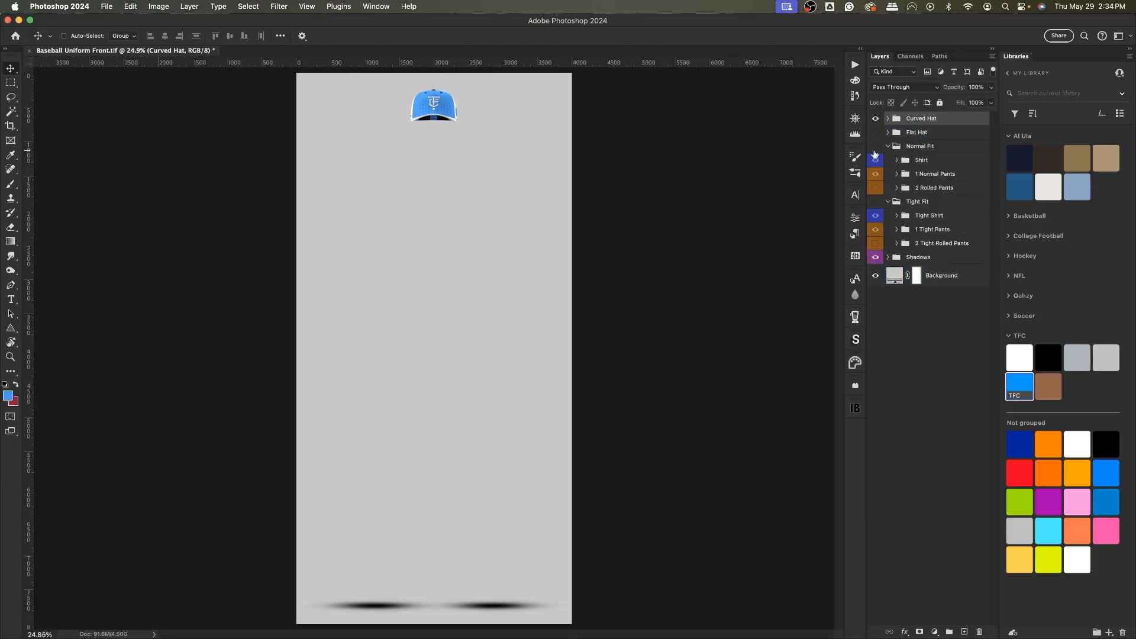
left_click(875, 147)
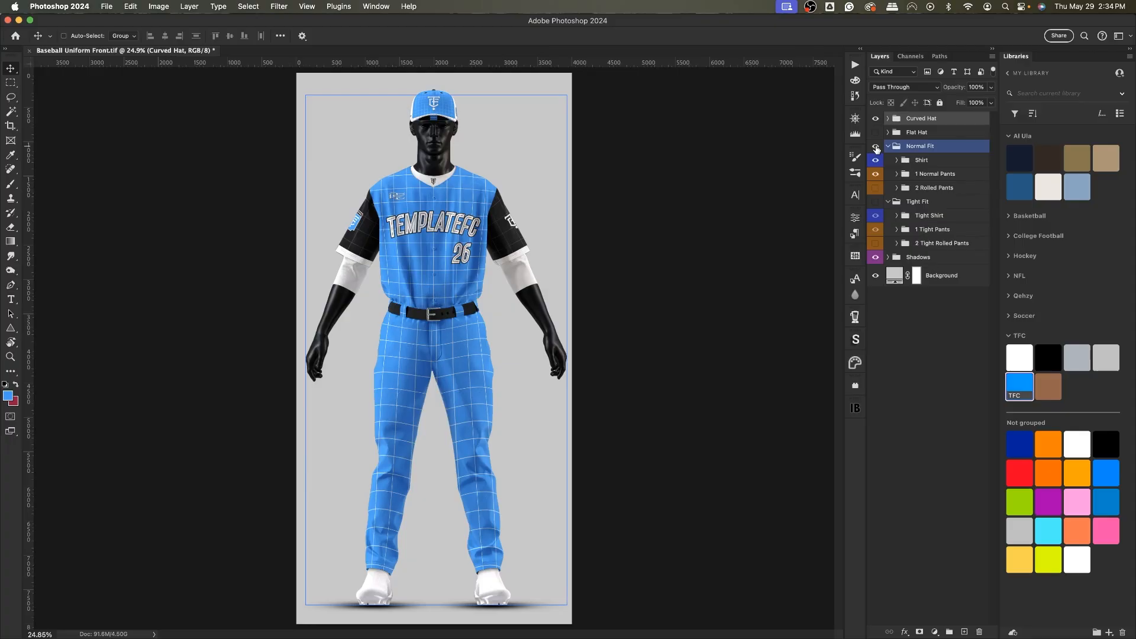
left_click(899, 174)
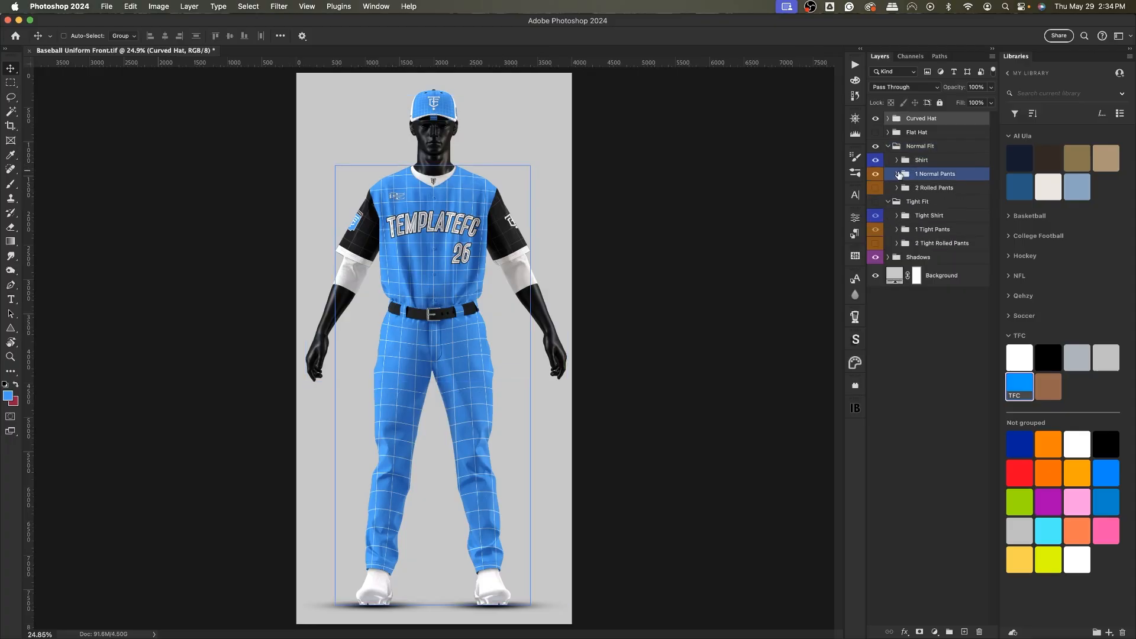
left_click(897, 173)
left_click(897, 173)
Hide the Avatar layer inside the Normal Fit shirt's 1 Undershirt group and collapse the Shirt group.
left_click(897, 161)
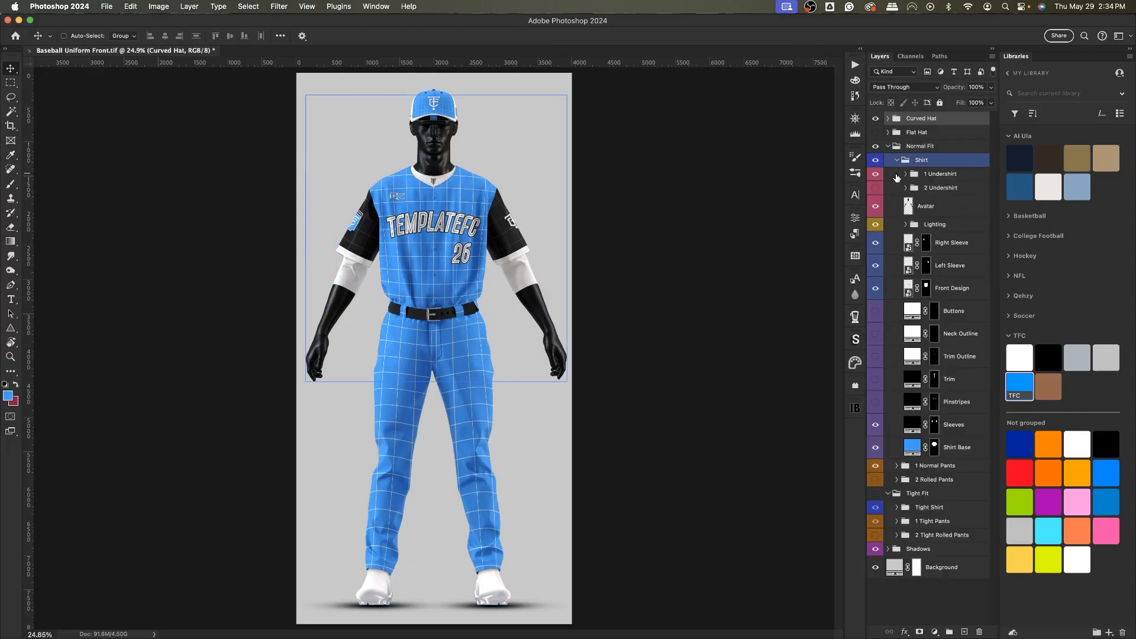
left_click(875, 210)
left_click(892, 177)
left_click(905, 174)
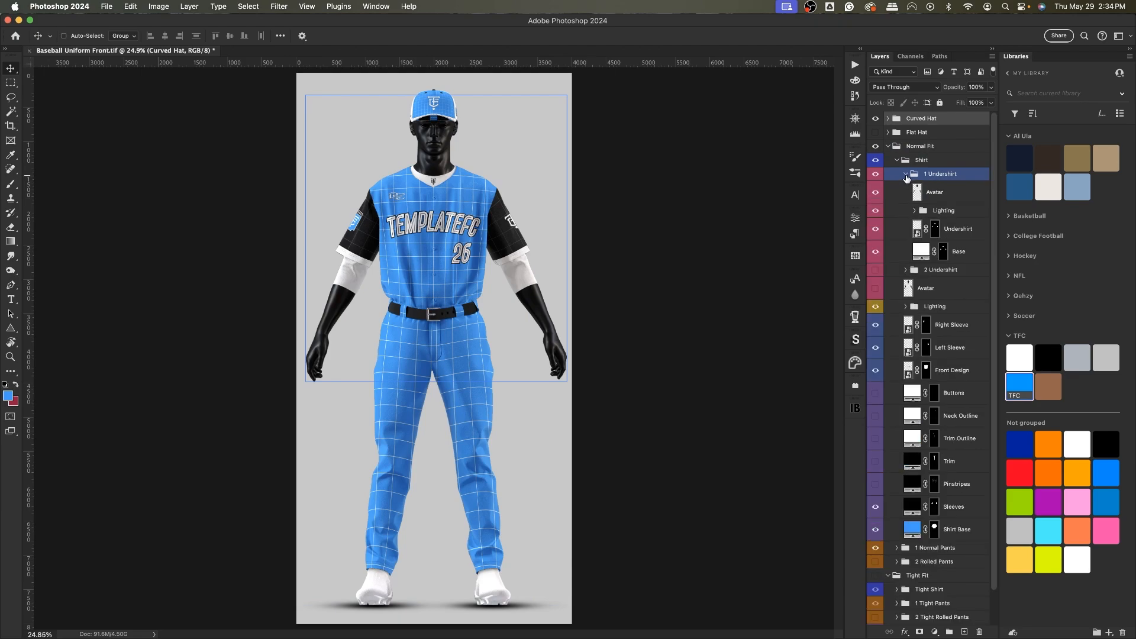
left_click(896, 192)
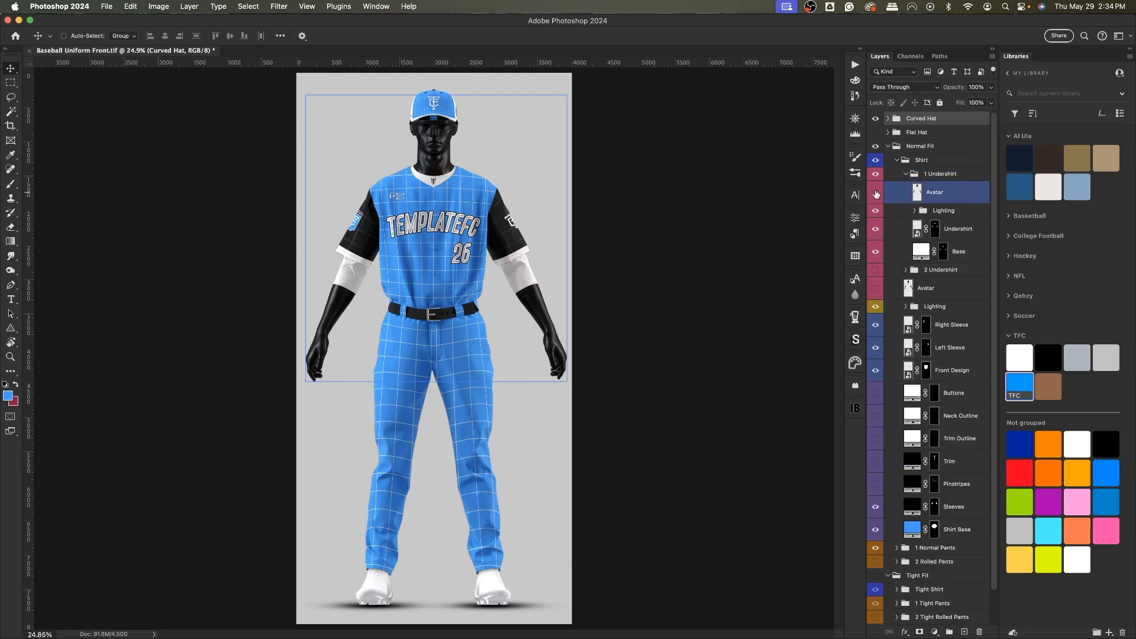
left_click(876, 192)
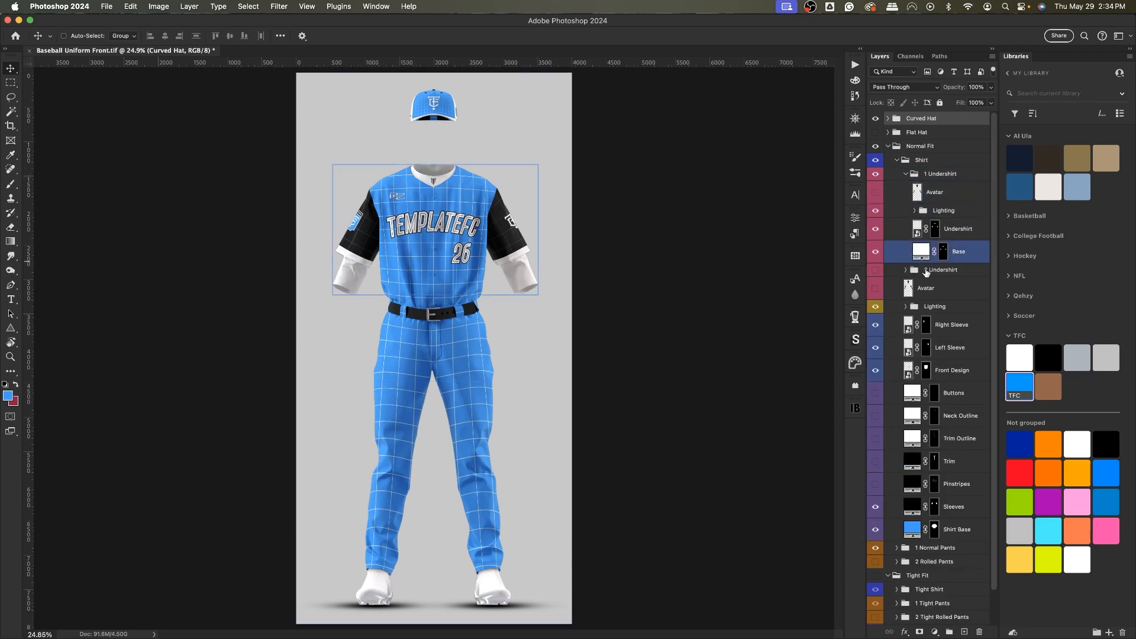
left_click(905, 174)
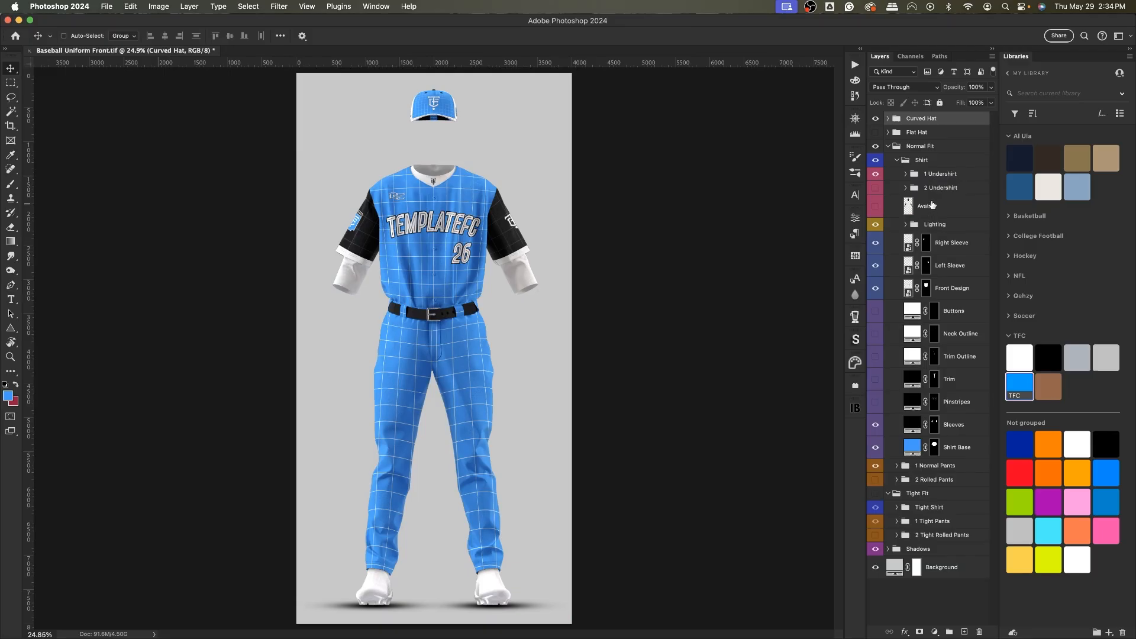
left_click(896, 161)
left_click(897, 162)
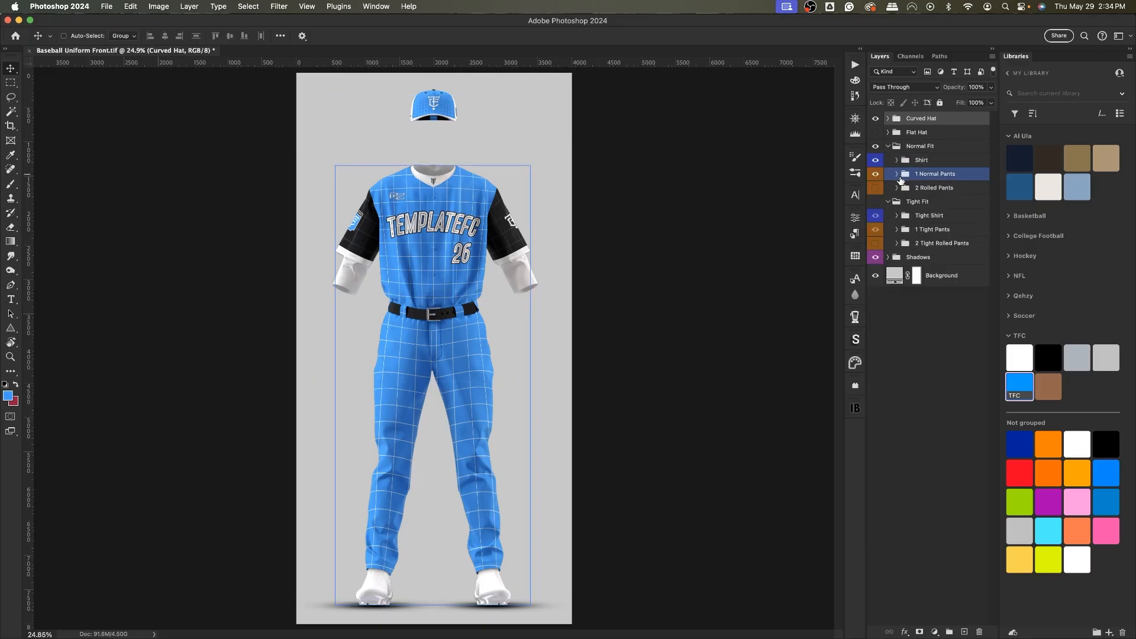
Hide the Avatar layer inside the 1 Normal Pants group and collapse it.
left_click(897, 174)
left_click(900, 273)
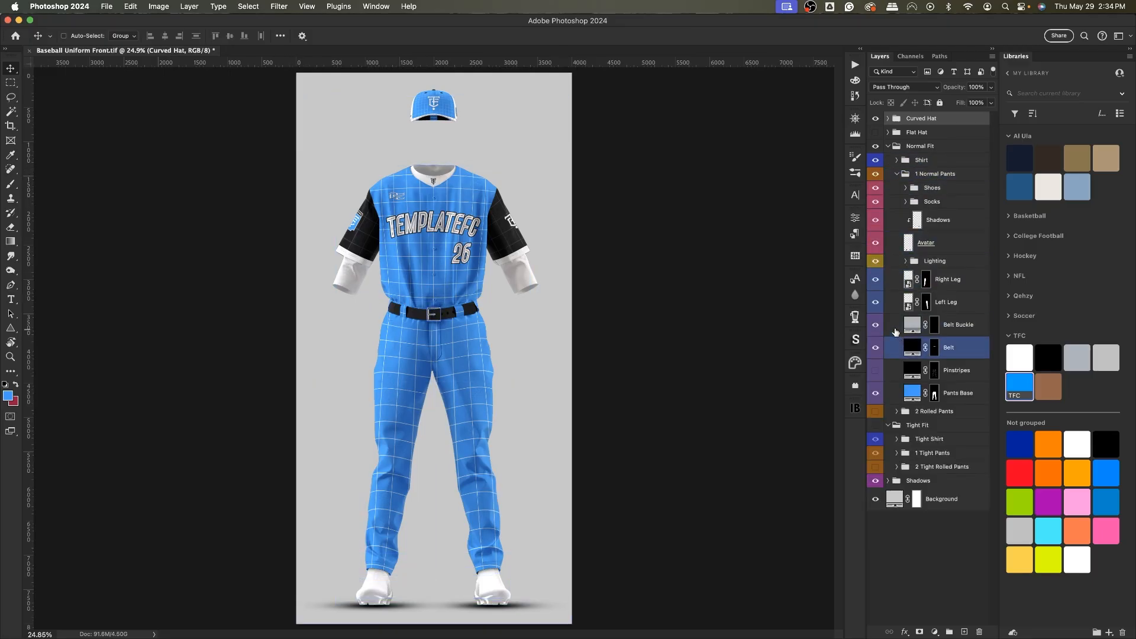
left_click(875, 243)
left_click(896, 174)
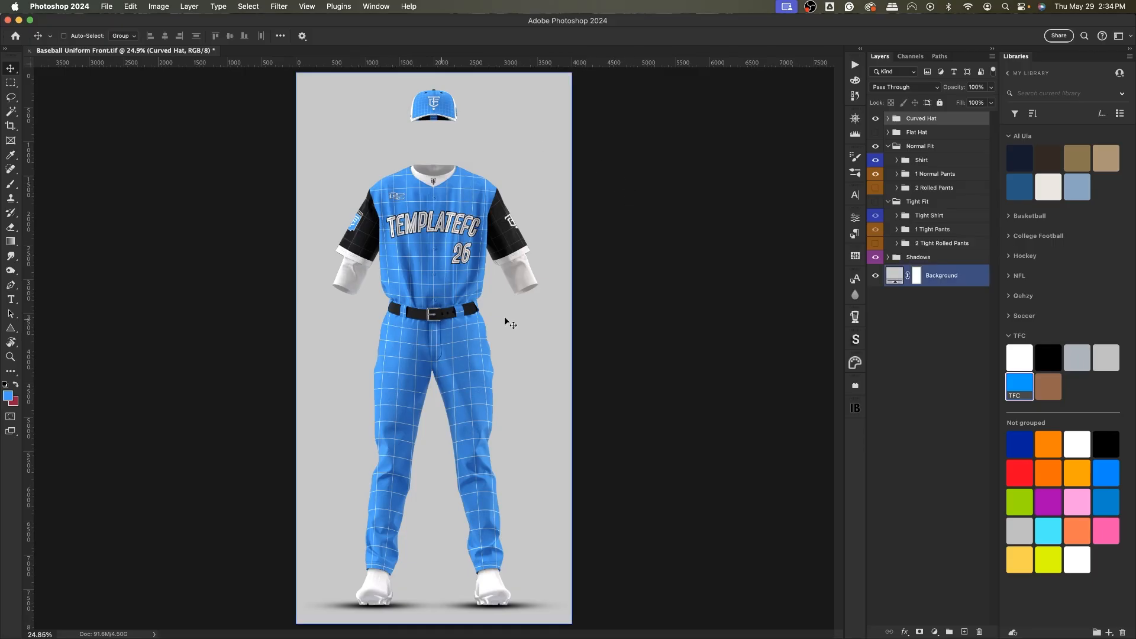
Hide the Normal Fit group and show the Tight Fit uniform group.
left_click(547, 242)
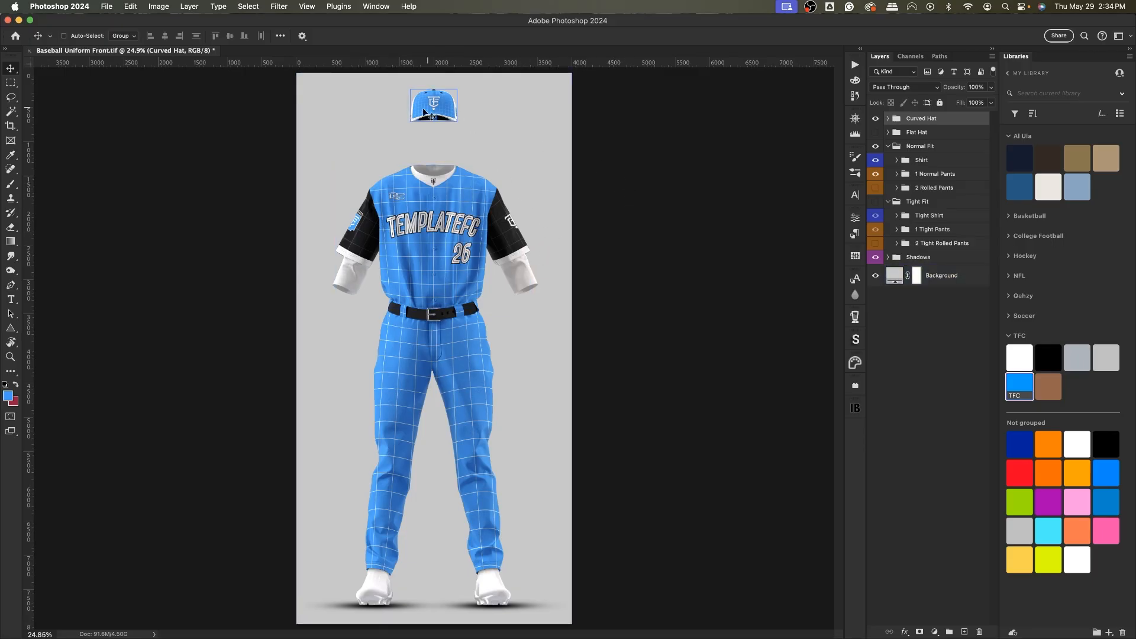
left_click(596, 318)
left_click(875, 146)
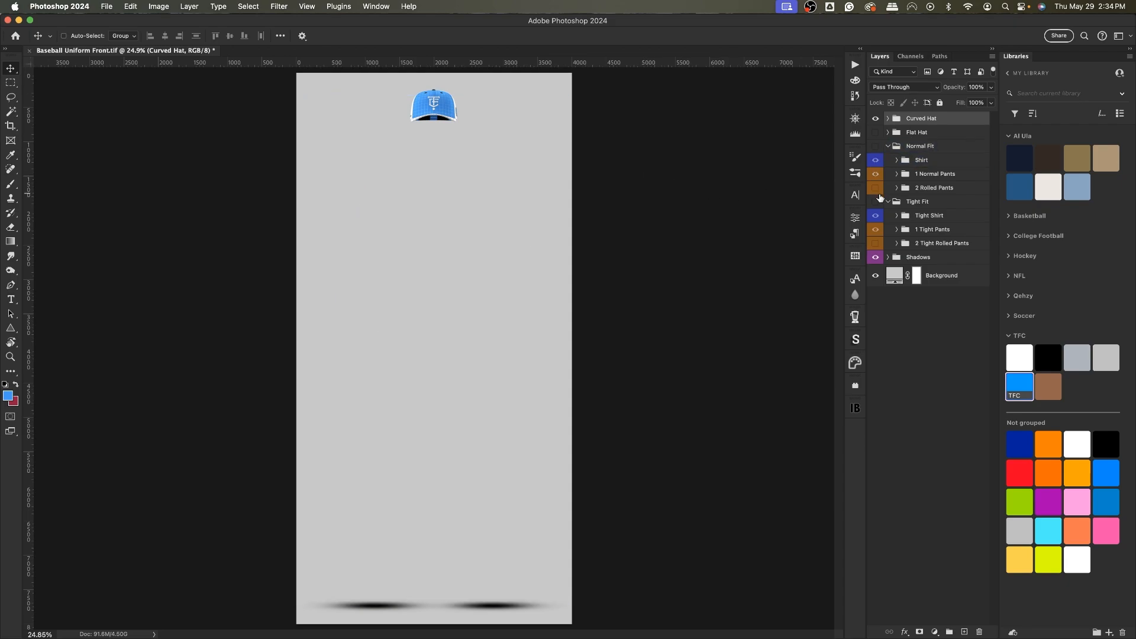
left_click(875, 202)
Hide the Avatar layer inside the Tight Shirt's 1 Undershirt group and collapse Tight Shirt.
left_click(896, 215)
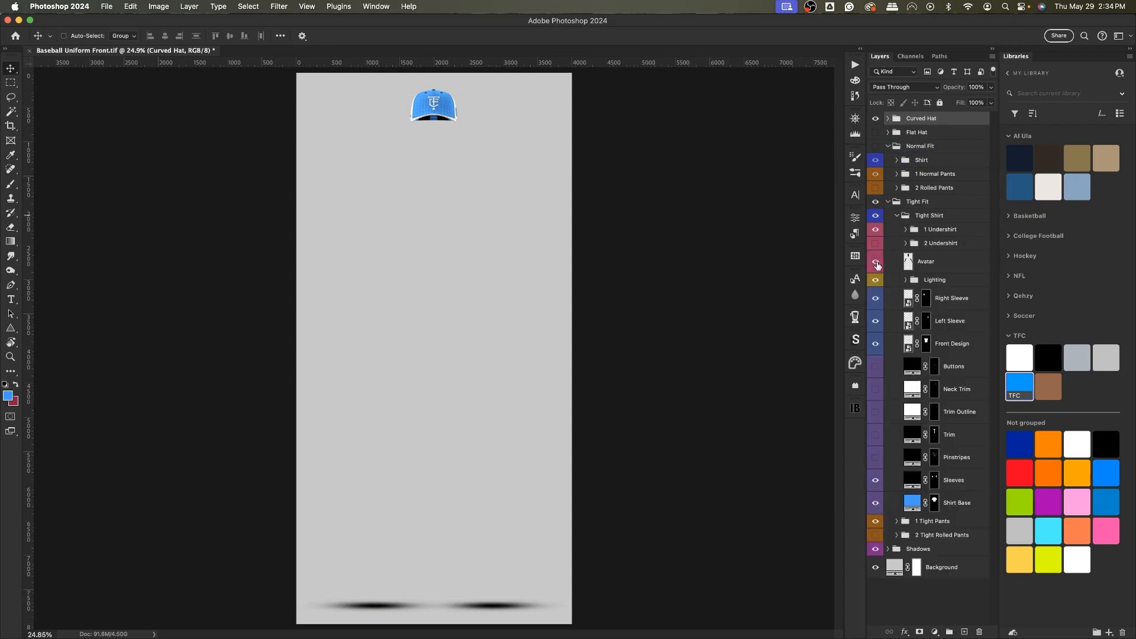
left_click(875, 261)
left_click(906, 229)
left_click(876, 248)
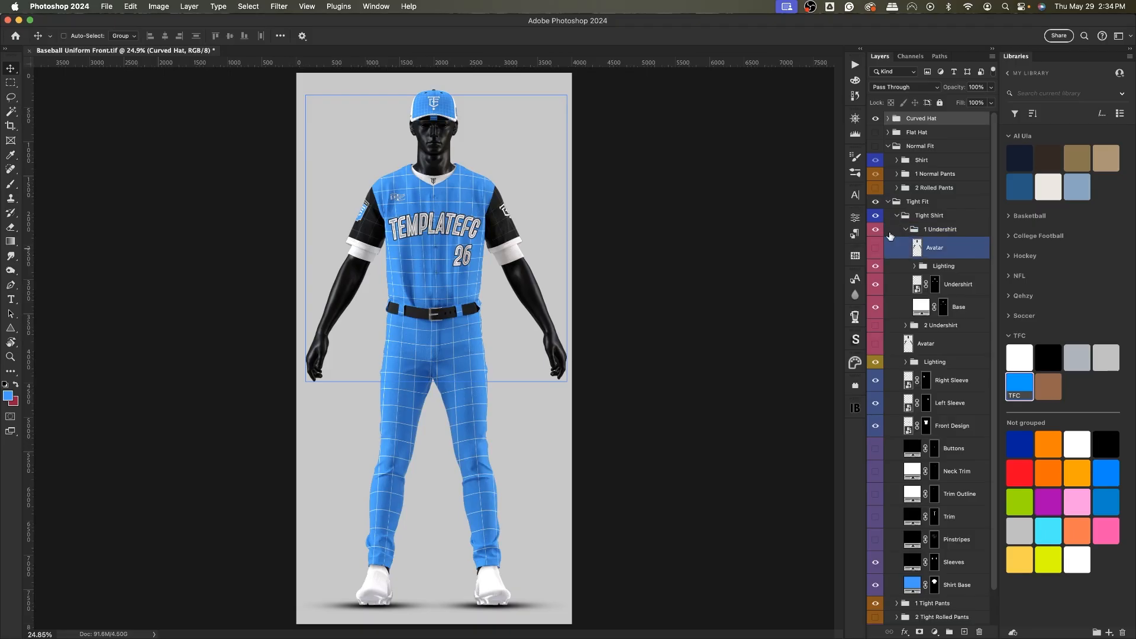
left_click(899, 217)
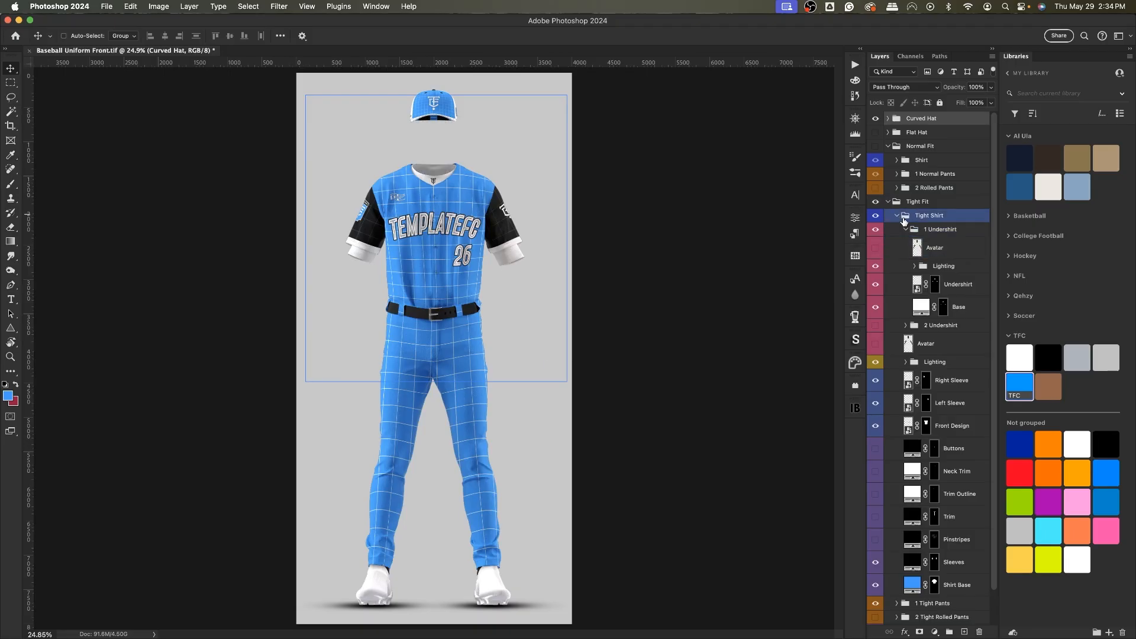
left_click(897, 216)
Show the Flat Hat instead of the Curved Hat and switch back from Tight Fit to Normal Fit.
left_click(875, 119)
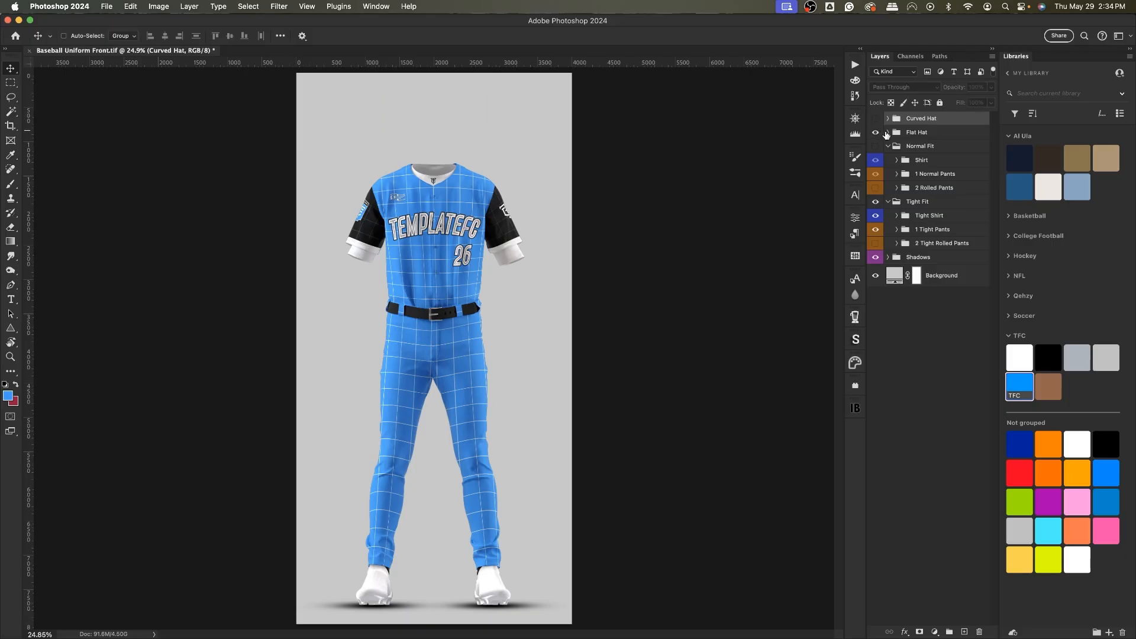
left_click(875, 133)
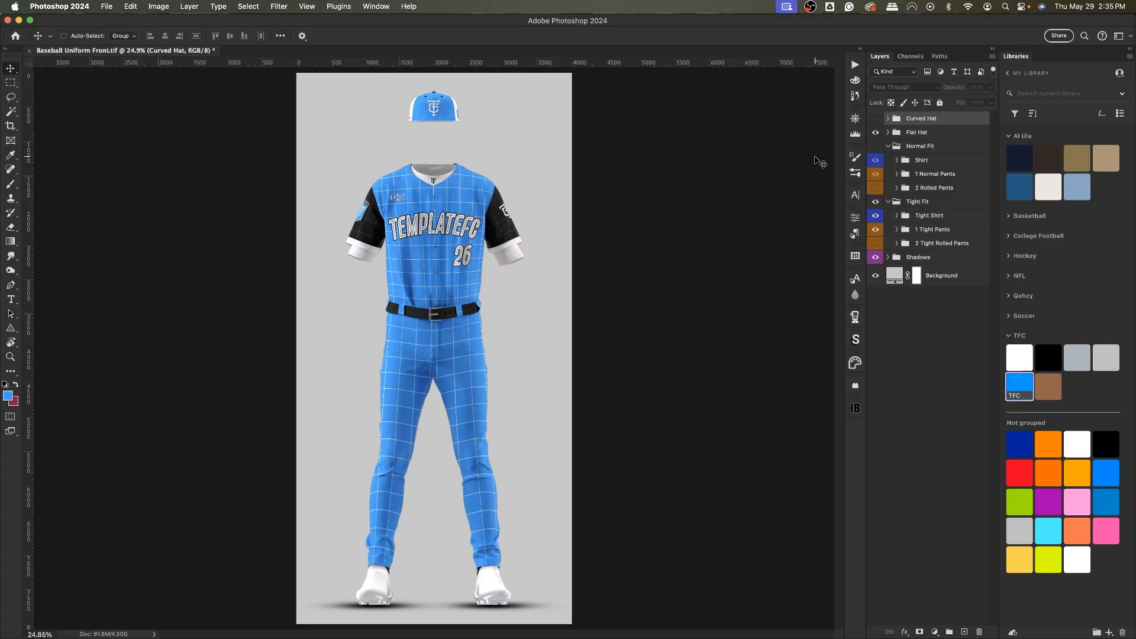
left_click(894, 158)
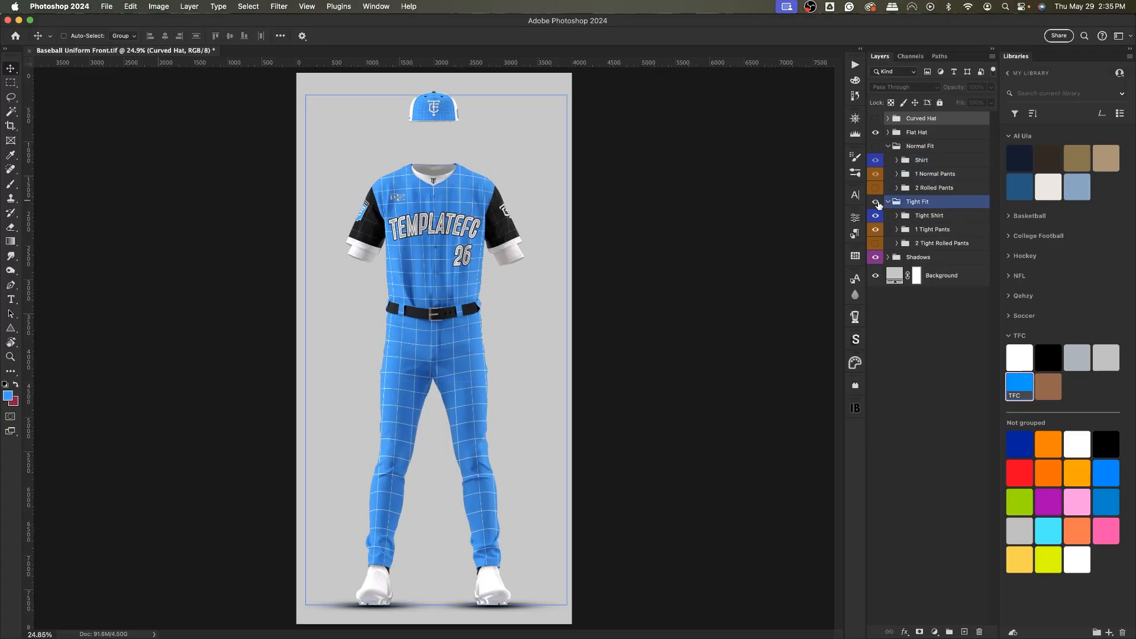
left_click(875, 201)
left_click(875, 148)
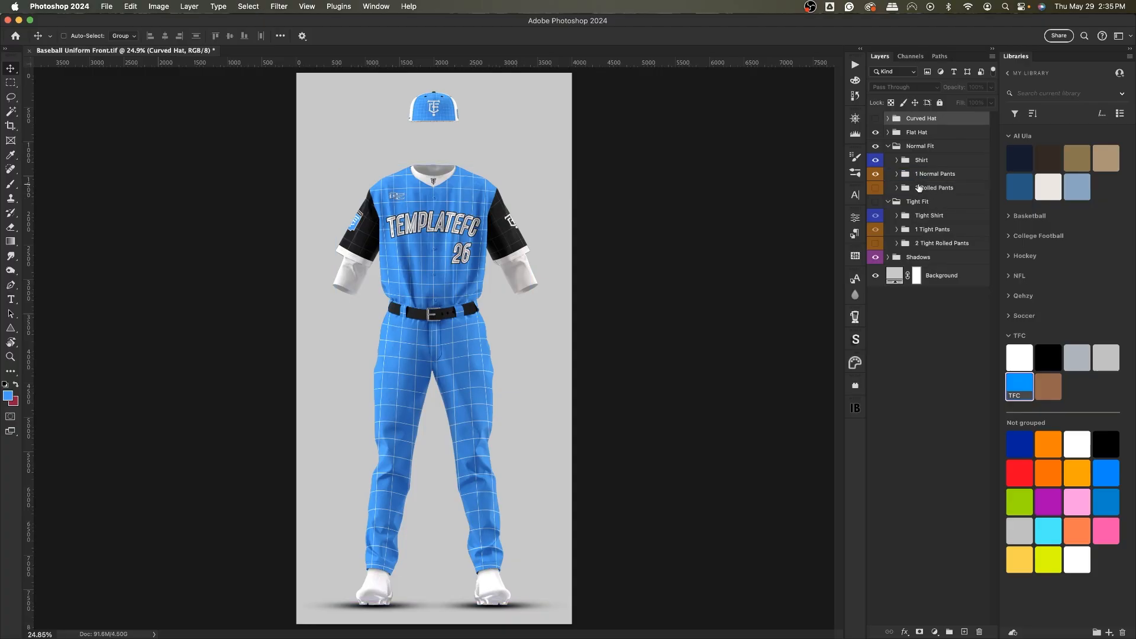
Expand the Normal Fit Shirt group and select the 1 Undershirt and 2 Undershirt groups in turn to compare them.
left_click(940, 210)
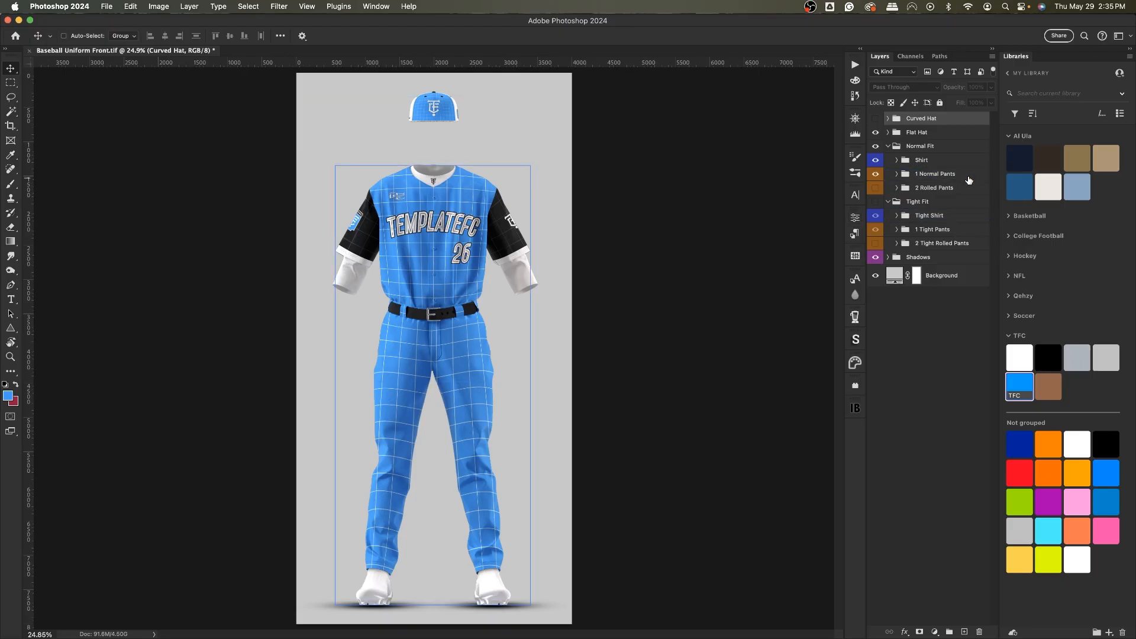
left_click(902, 162)
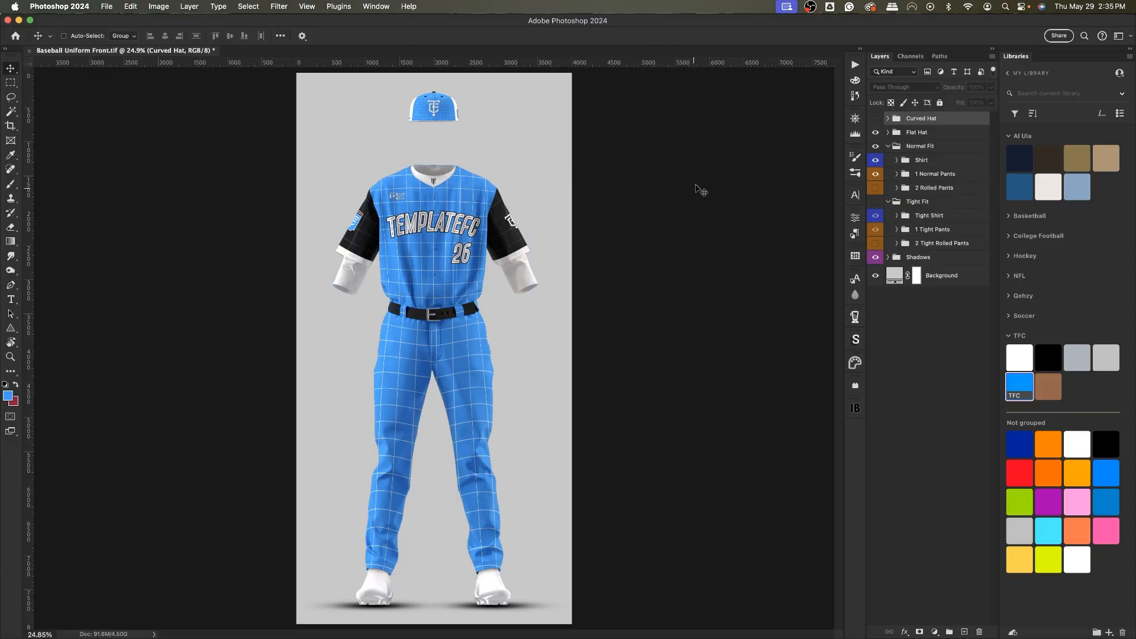
left_click(896, 165)
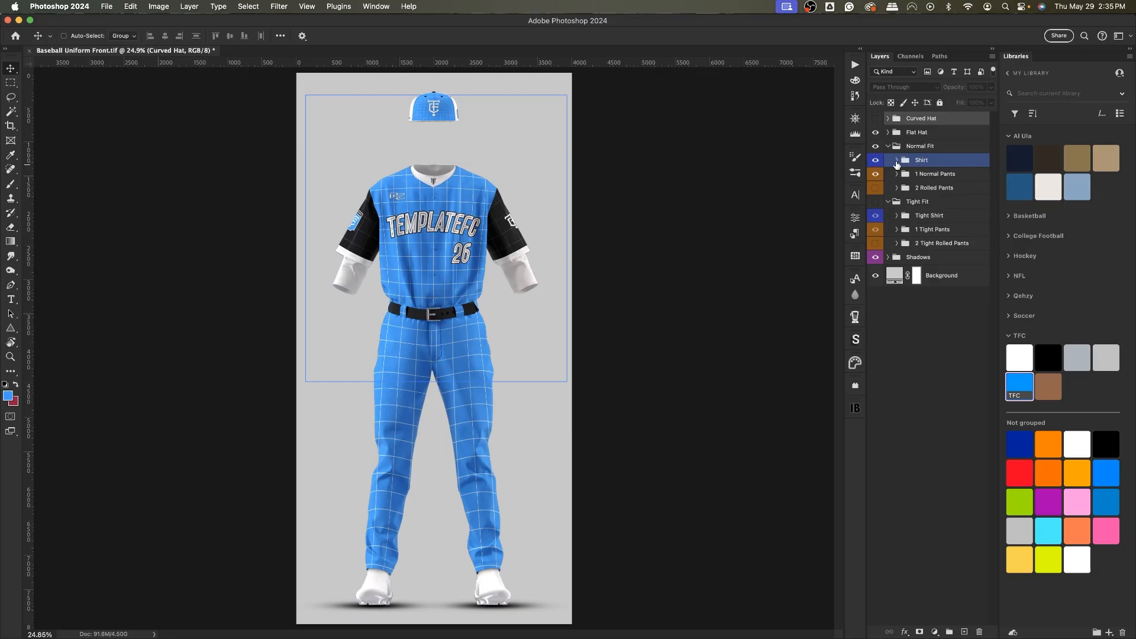
left_click(897, 161)
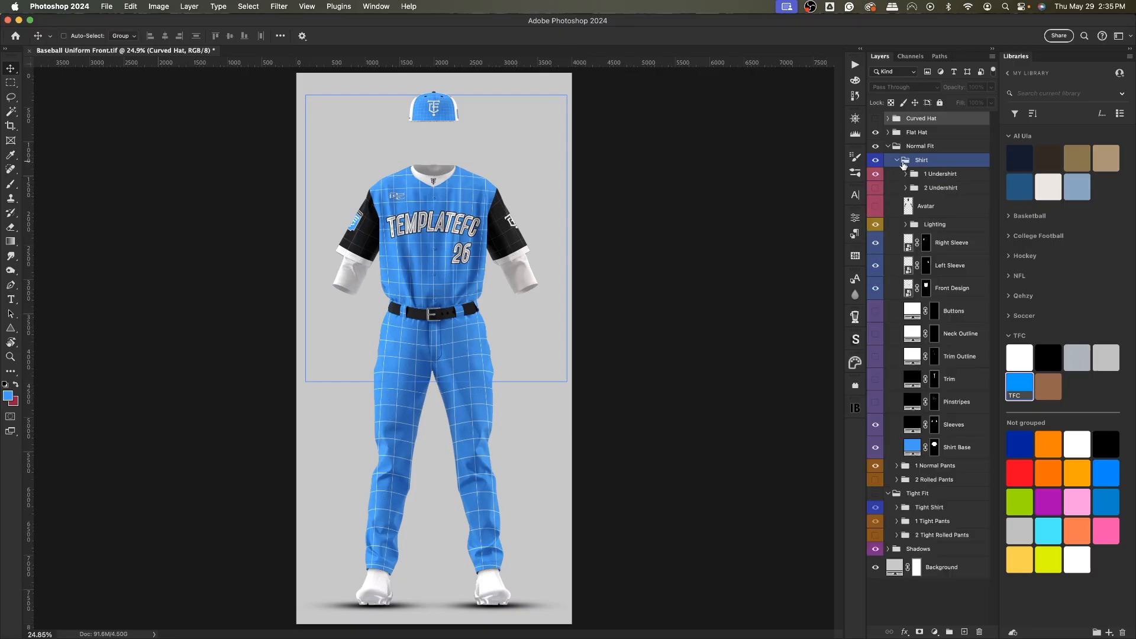
left_click(917, 174)
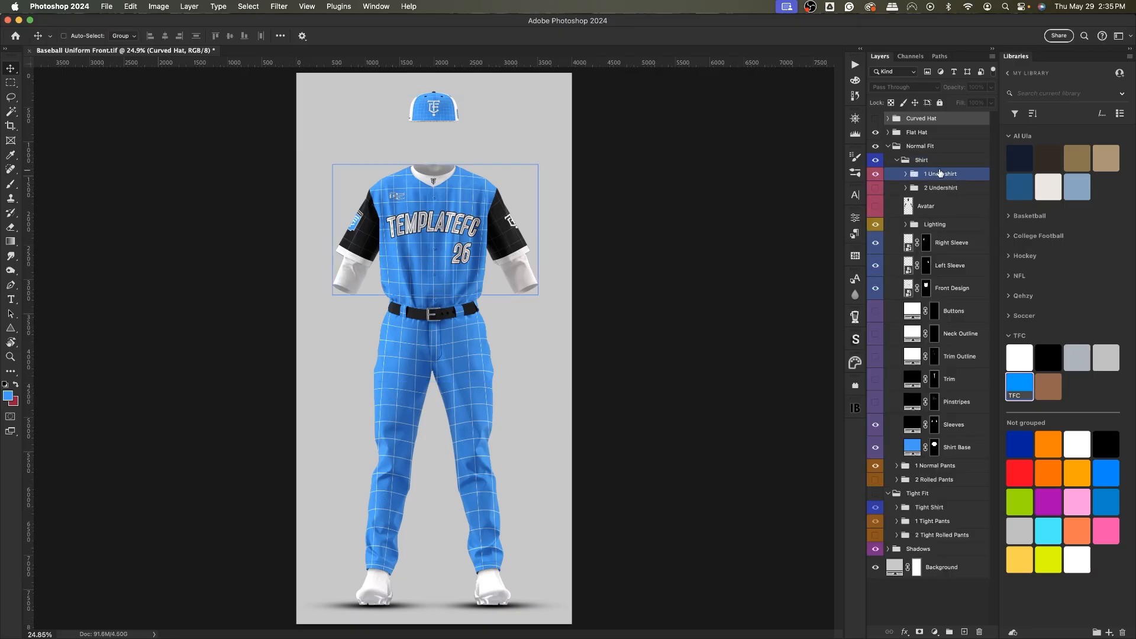
left_click(935, 184)
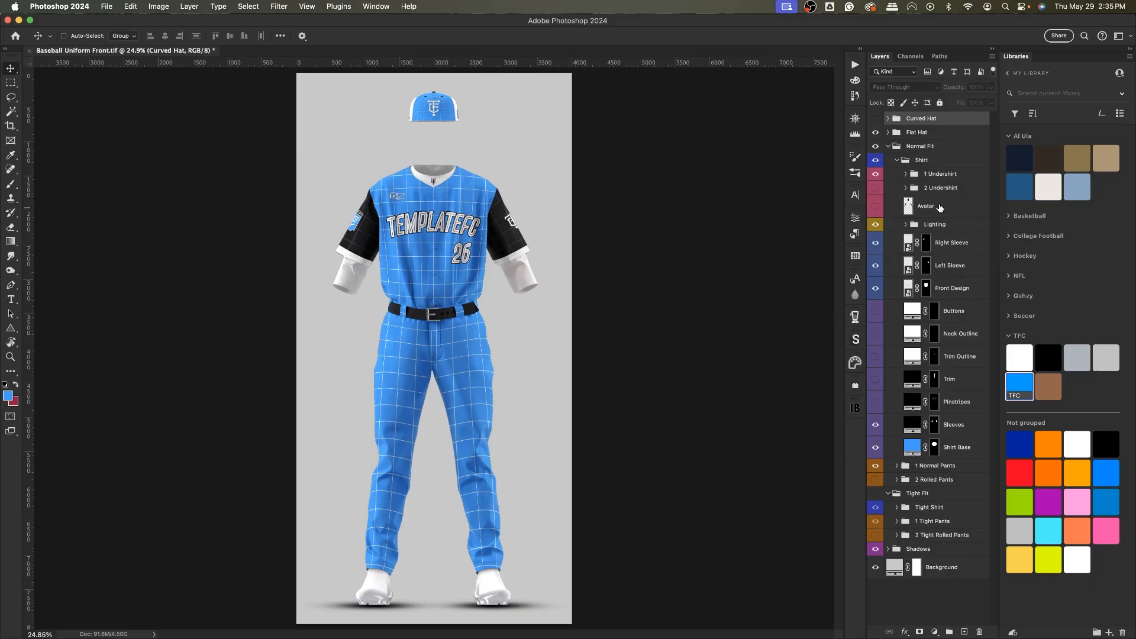
left_click(948, 175)
left_click(934, 188)
left_click(939, 175)
left_click(935, 188)
left_click(939, 175)
left_click(935, 189)
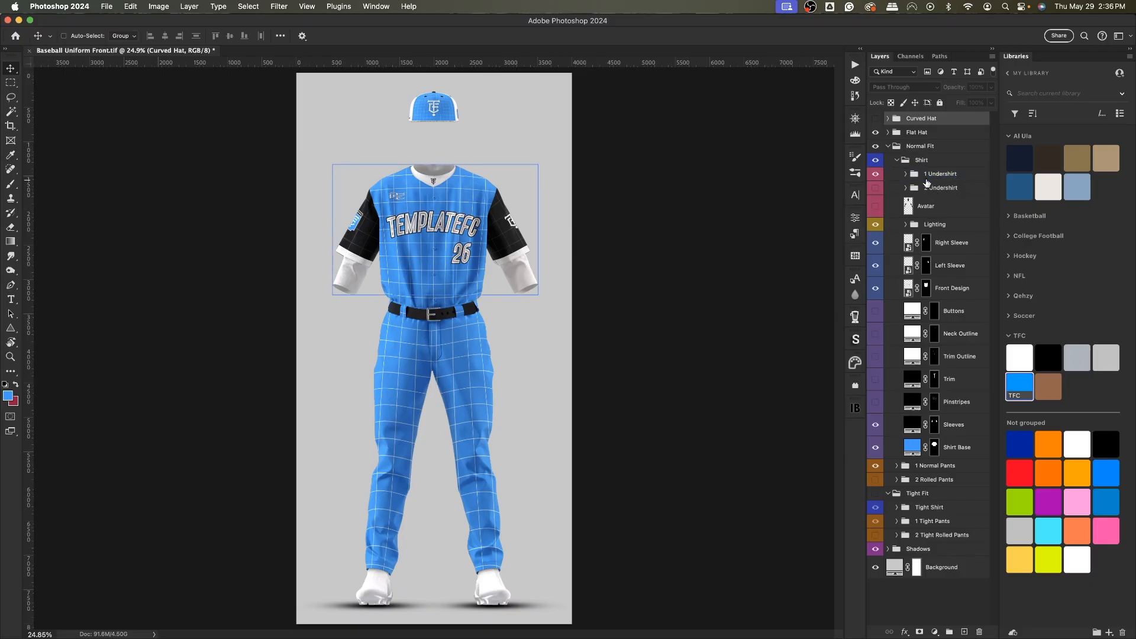
left_click(938, 175)
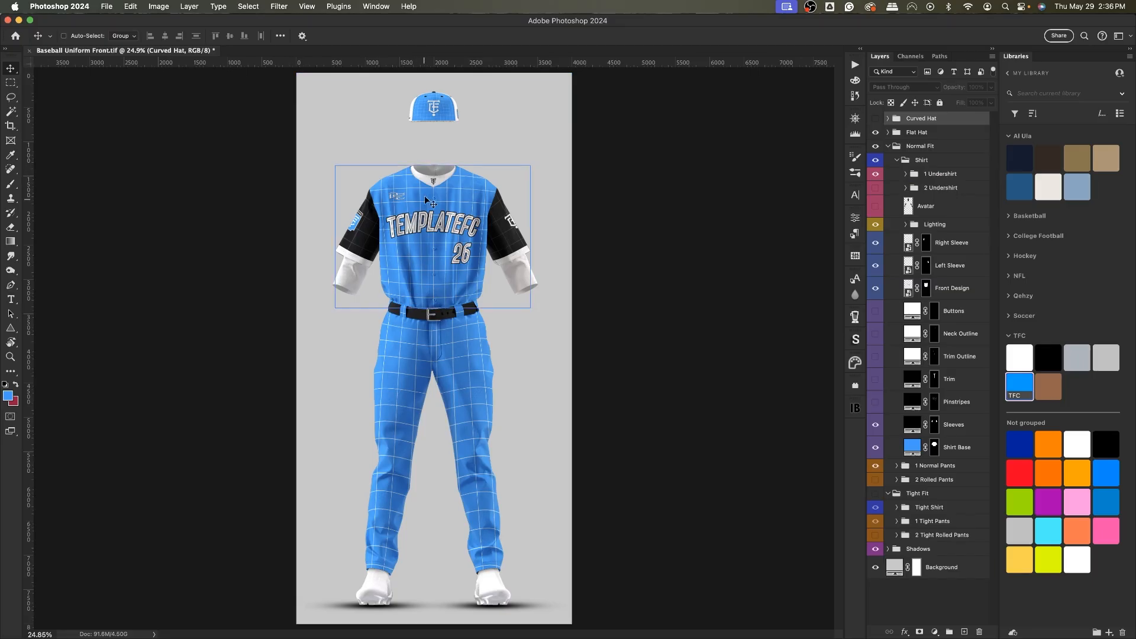
Show the 2 Undershirt group in place of 1 Undershirt in the Normal Fit shirt and hide its Avatar layer.
left_click(940, 174)
left_click(875, 174)
left_click(875, 187)
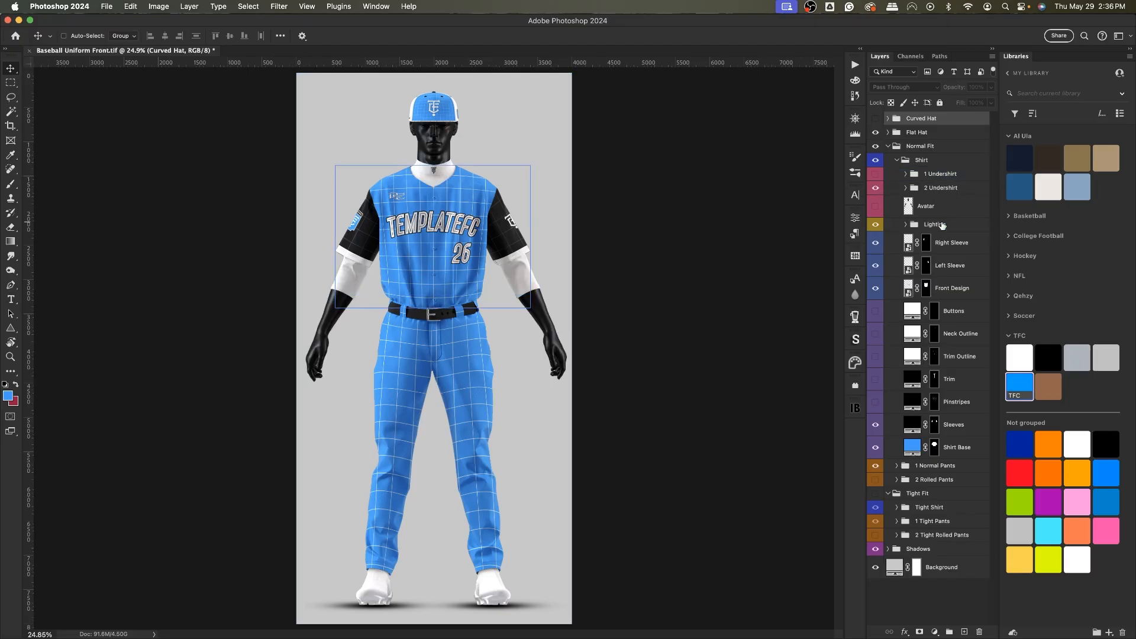
left_click(905, 188)
left_click(914, 205)
left_click(875, 206)
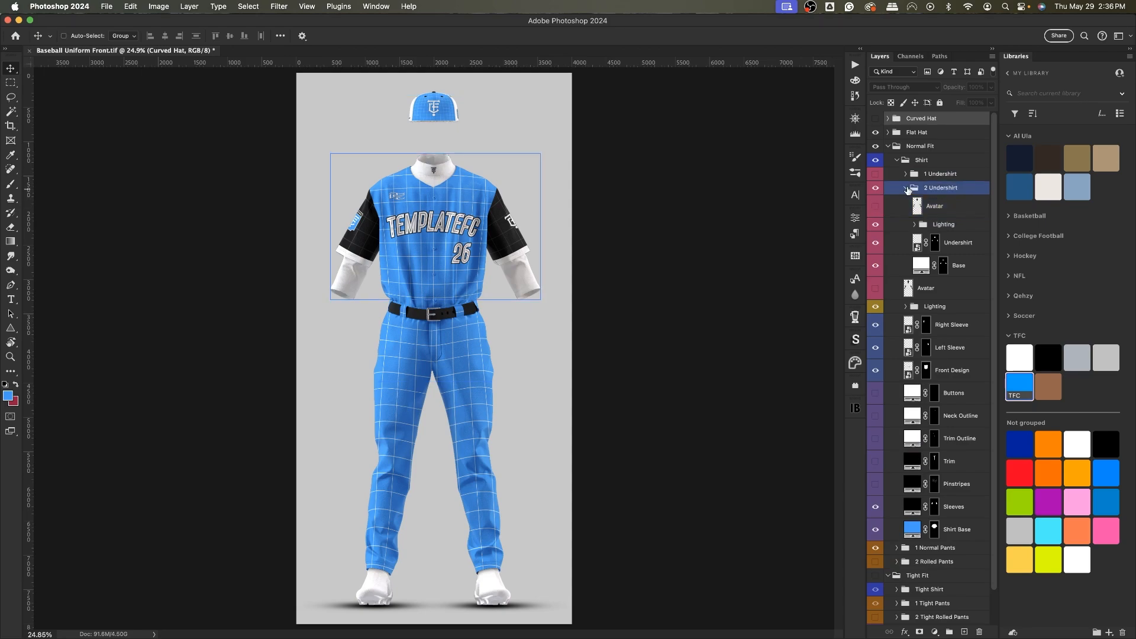
Collapse and hide the 2 Undershirt group so the Normal Fit shirt has no undershirt.
left_click(905, 187)
left_click(875, 188)
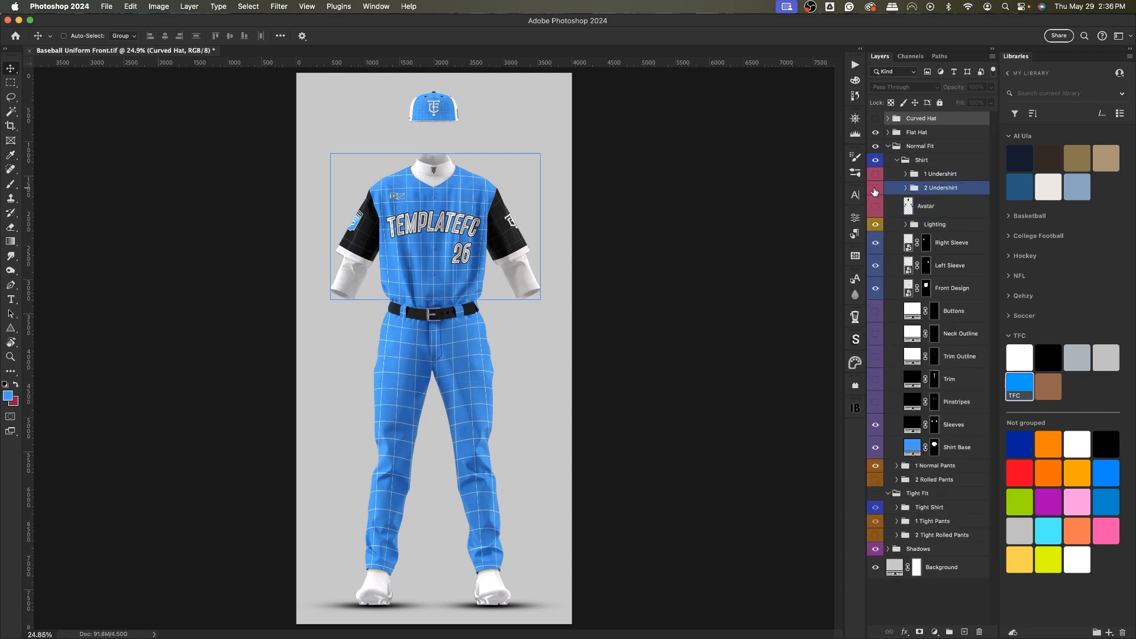
left_click(891, 160)
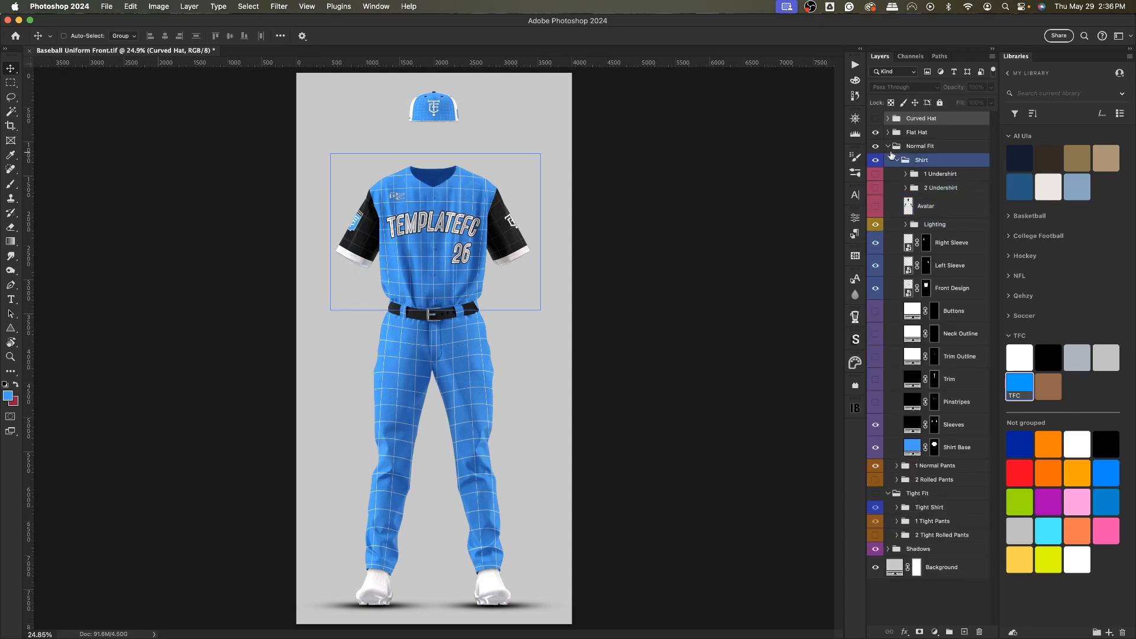
Collapse and hide the Normal Fit group and show the Tight Fit group.
left_click(892, 146)
left_click(887, 146)
left_click(875, 146)
left_click(875, 160)
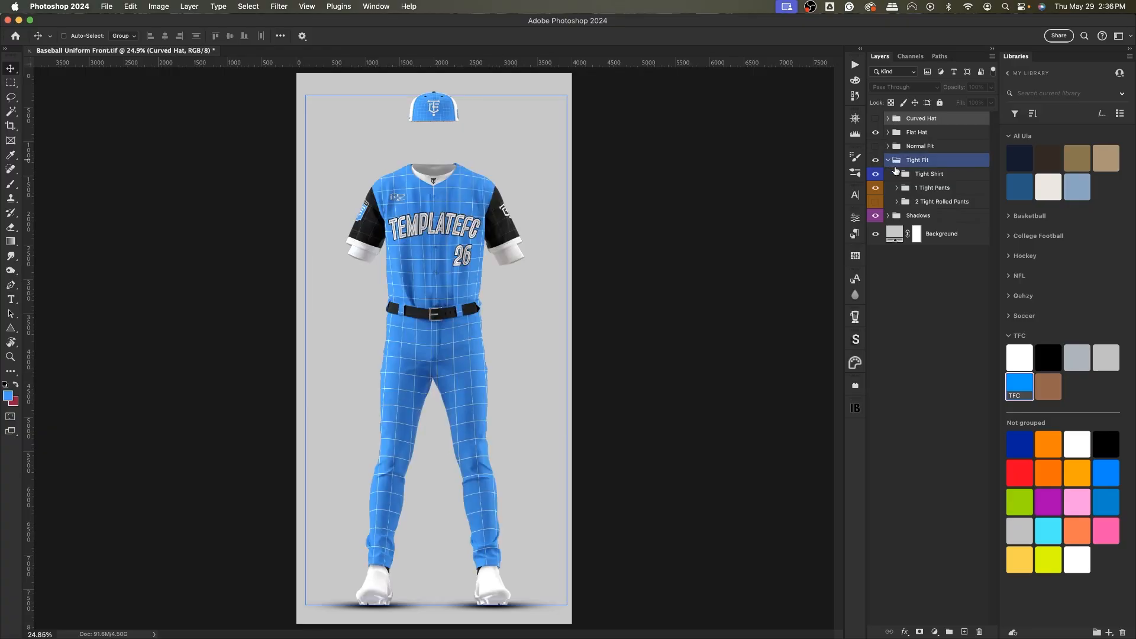
In the Tight Shirt, switch from 1 Undershirt to 2 Undershirt and hide its Avatar layer.
left_click(900, 173)
left_click(896, 173)
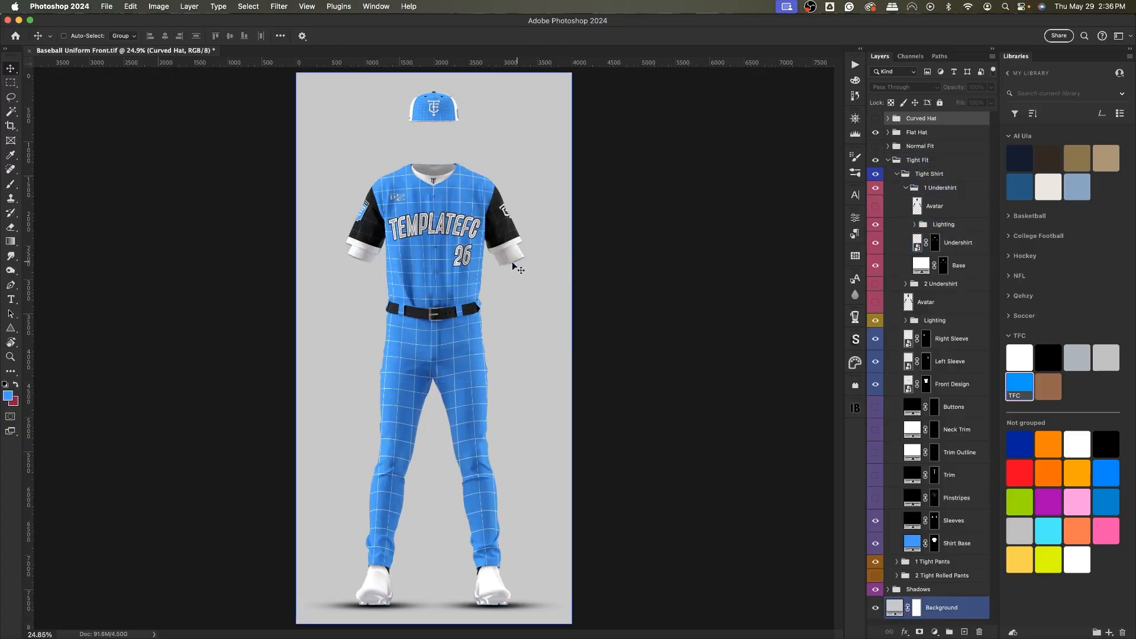
left_click(905, 188)
left_click(874, 190)
left_click(875, 202)
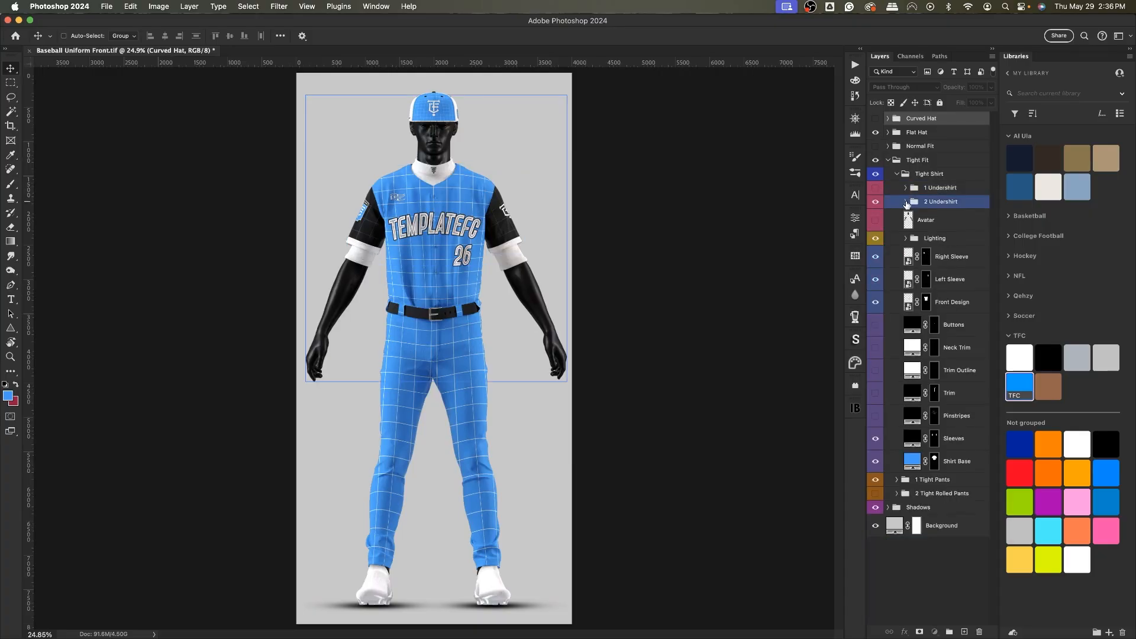
left_click(905, 202)
left_click(876, 220)
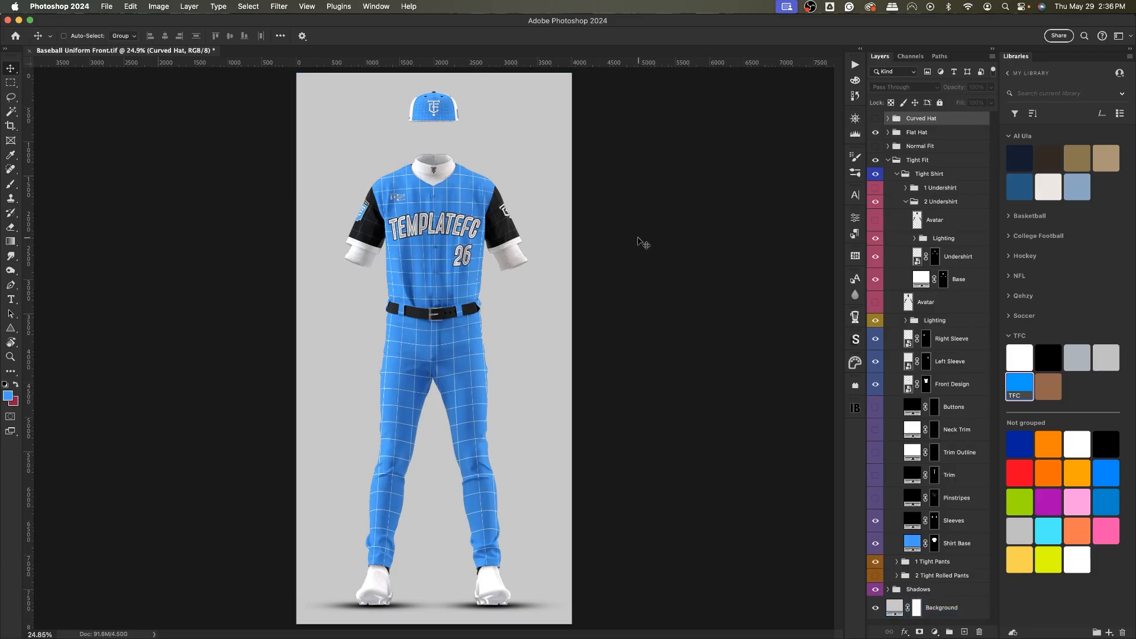
Collapse and hide the Tight Shirt's 2 Undershirt group.
left_click(899, 202)
left_click(905, 201)
left_click(876, 202)
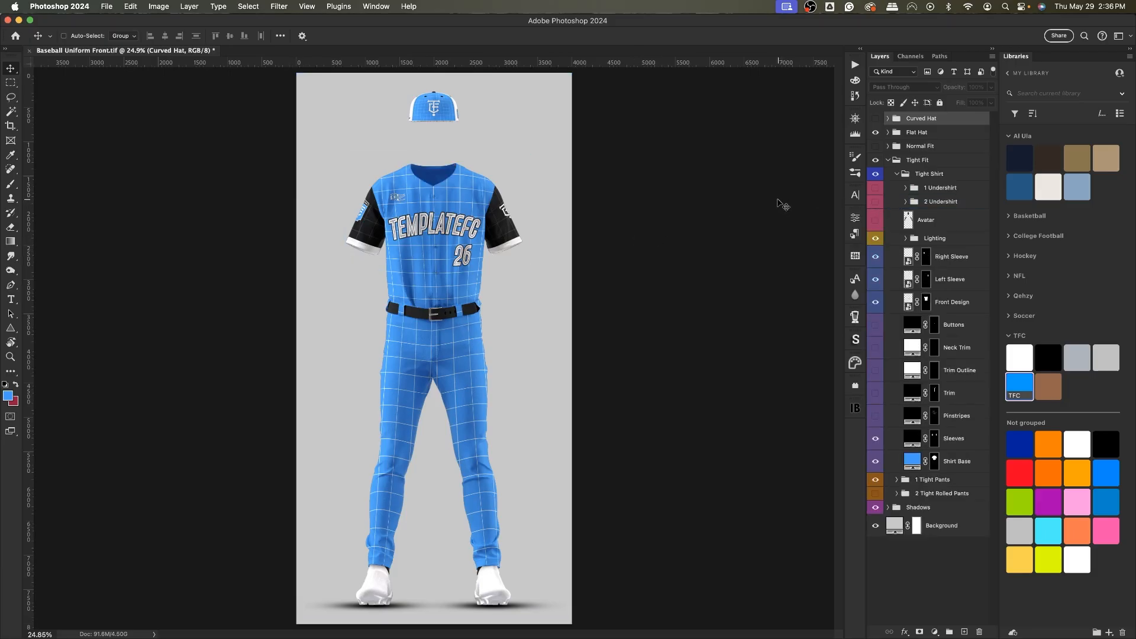
Collapse and hide Tight Fit, then show and expand the Normal Fit group.
left_click(911, 162)
left_click(888, 160)
left_click(875, 161)
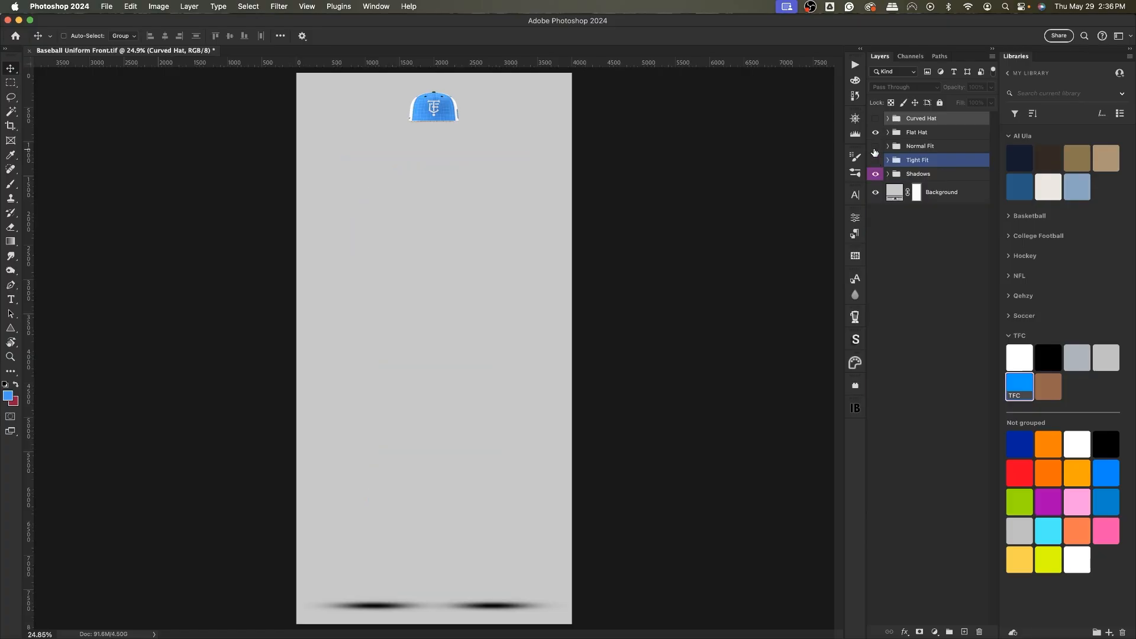
left_click(876, 147)
left_click(888, 146)
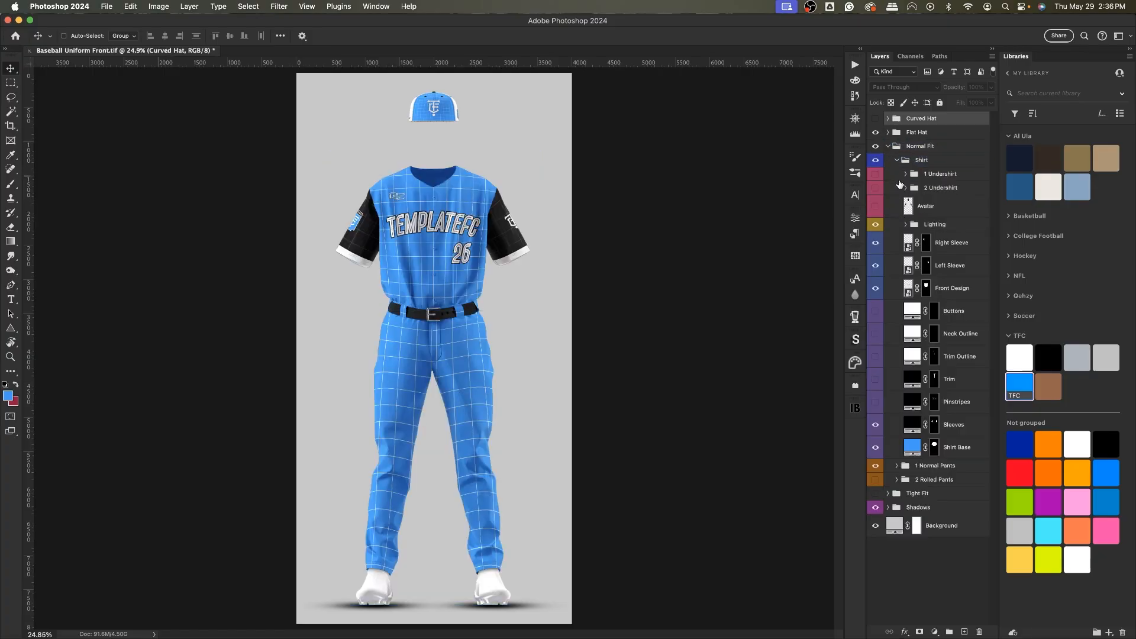
Hide the Front Design and both sleeve design layers and turn on the Pinstripes layer.
left_click(909, 291)
left_click_drag(876, 290, 875, 253)
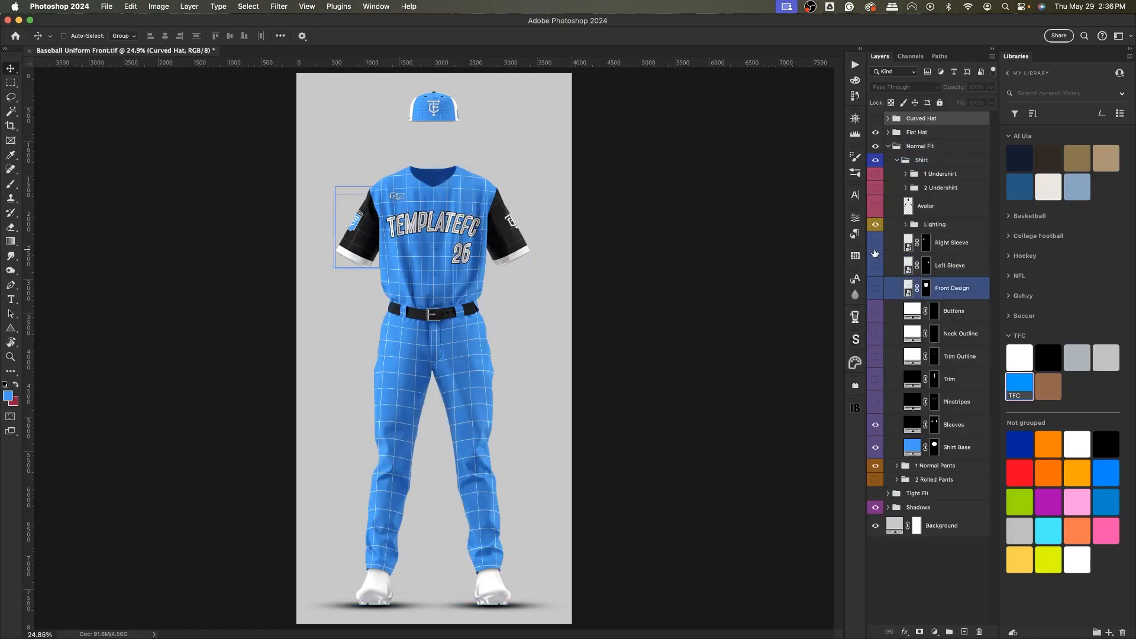
left_click(877, 405)
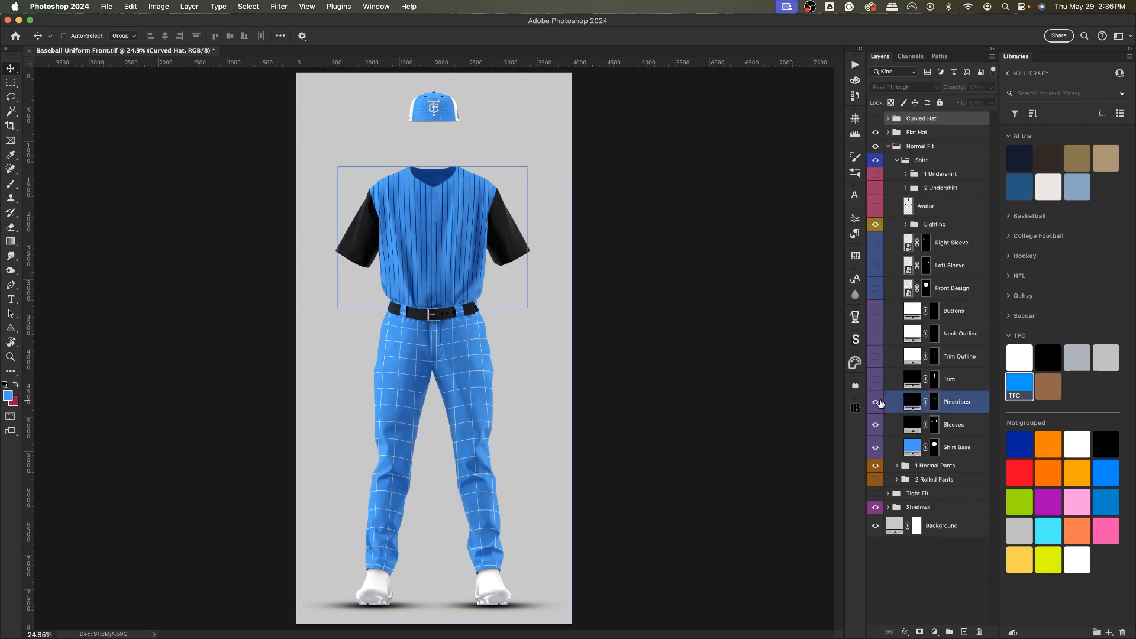
Preview the shirt's Sleeves, Trim, Trim Outline, Neck Outline and Buttons layers by toggling each on and off.
left_click(875, 425)
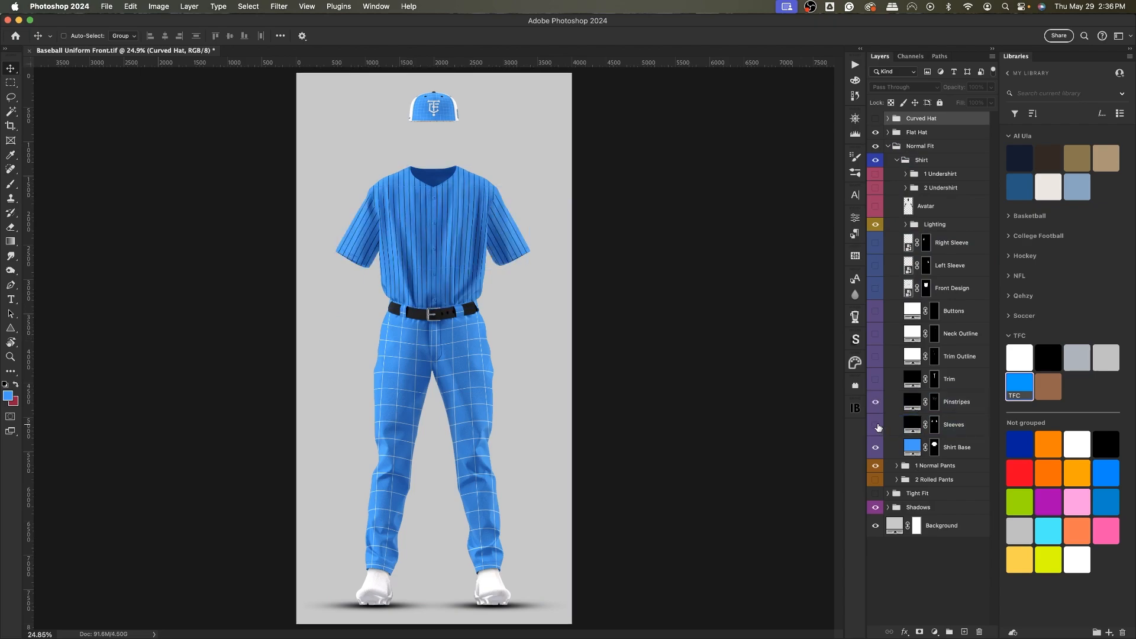
left_click(877, 425)
left_click(877, 388)
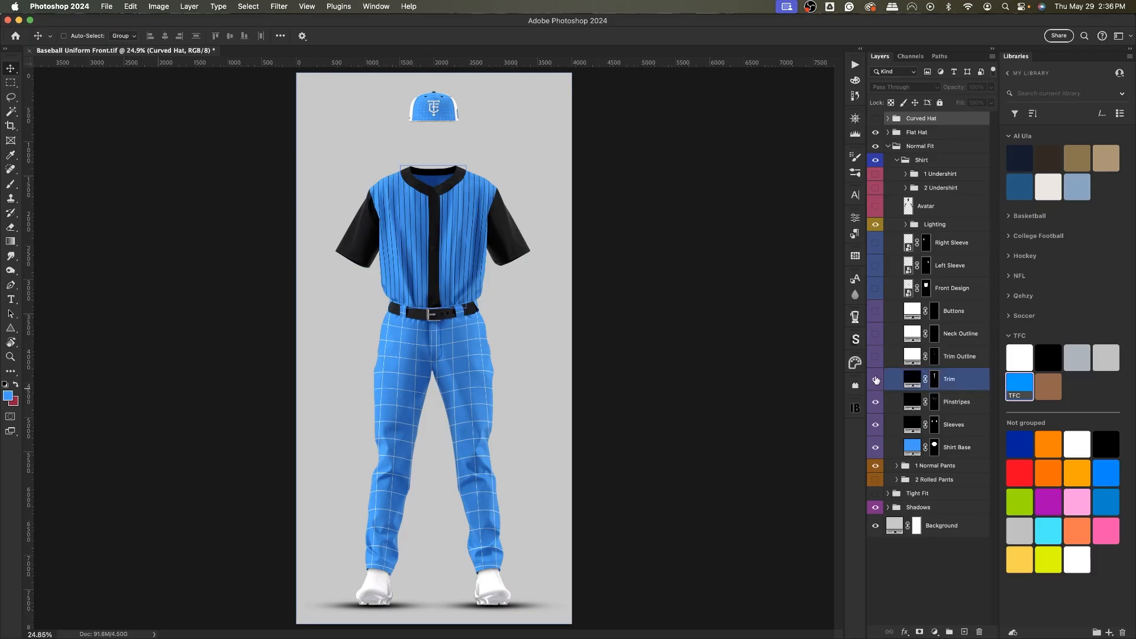
left_click(876, 380)
left_click(877, 355)
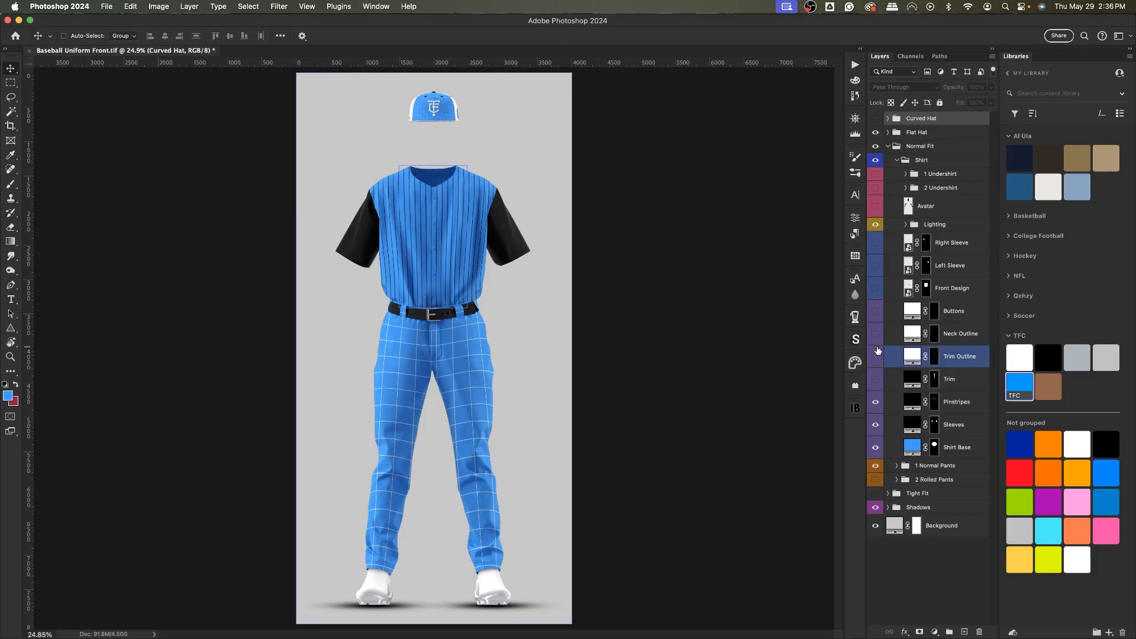
left_click(877, 337)
left_click(876, 356)
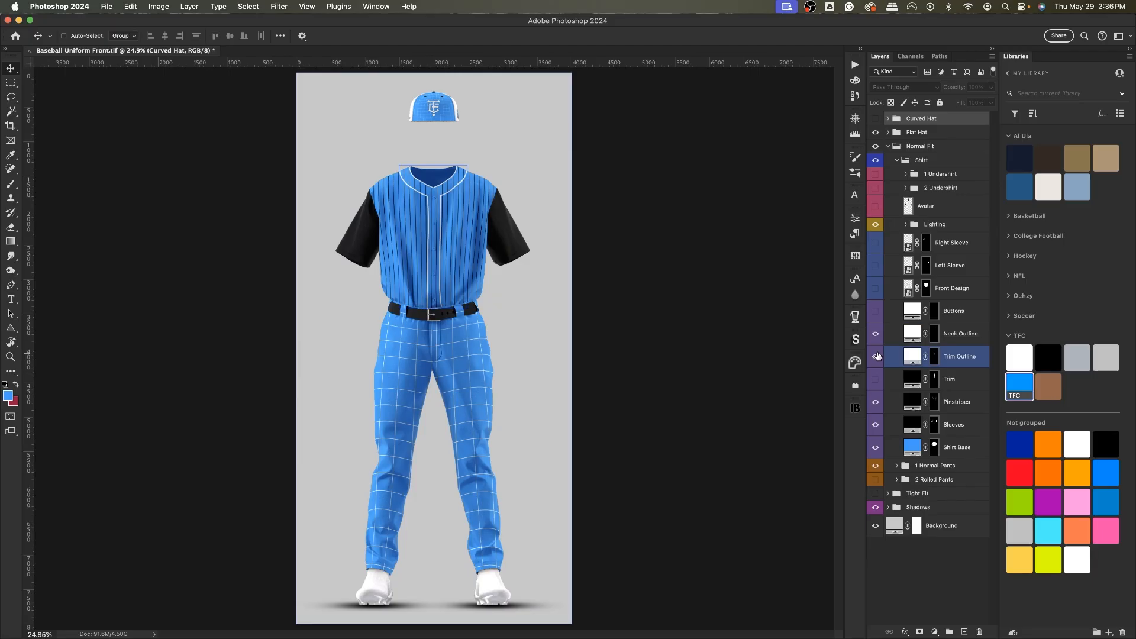
left_click(876, 356)
left_click(876, 334)
left_click(876, 311)
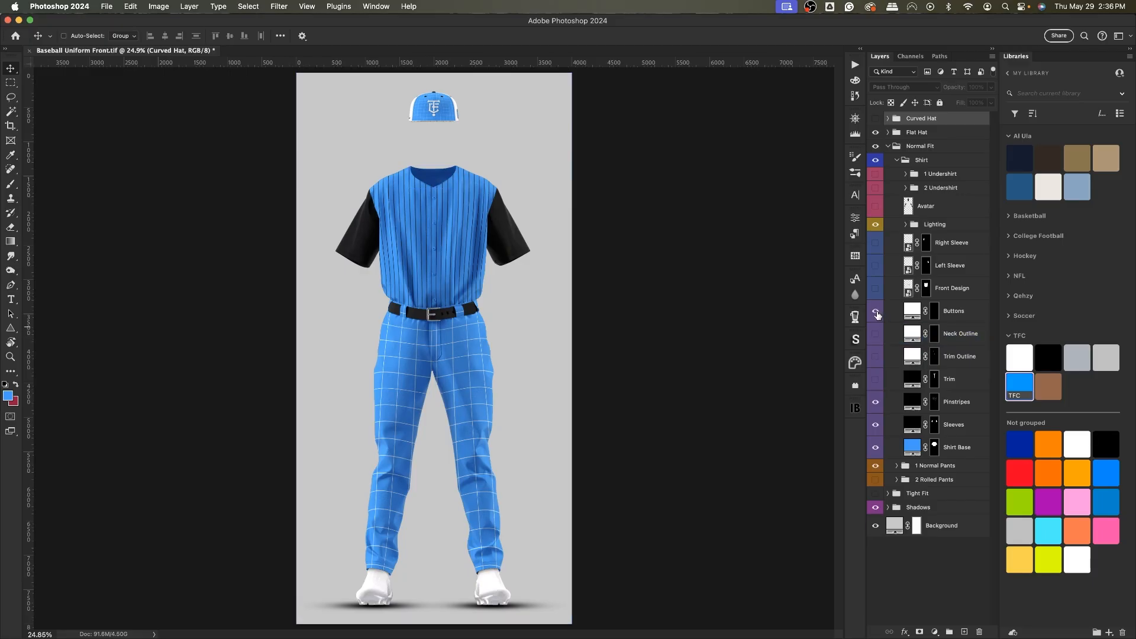
left_click(876, 311)
Show the Front Design and sleeve design layers again and collapse the Shirt group.
left_click_drag(876, 288, 876, 243)
left_click(896, 160)
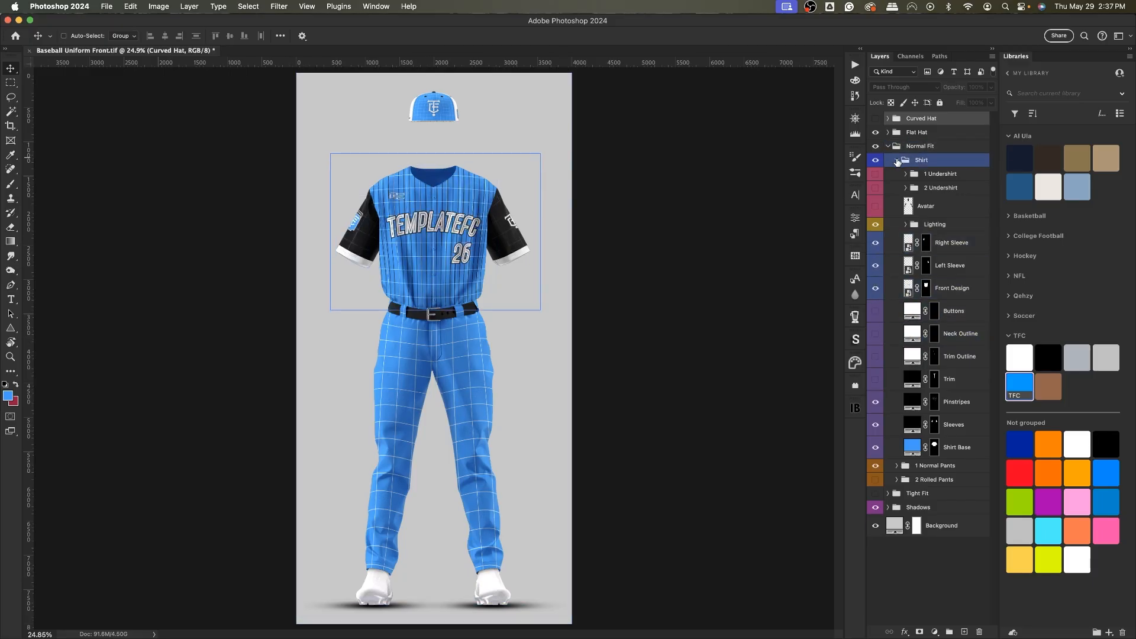
left_click(897, 160)
left_click(898, 177)
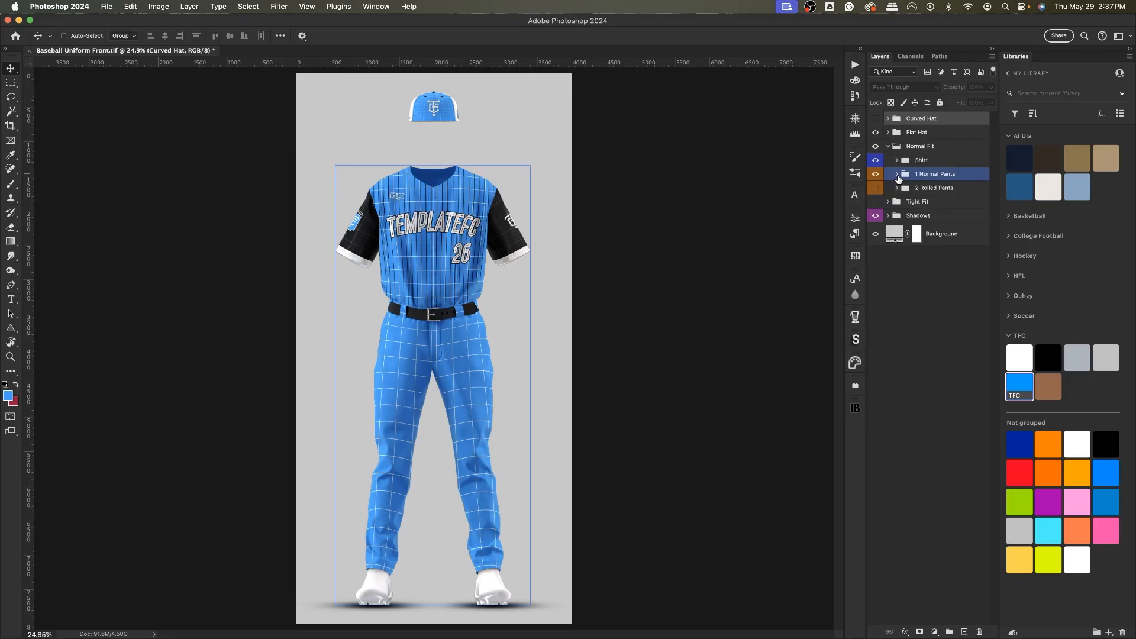
Reopen the Shirt group, toggle the Sleeves layer, hide the Pinstripes layer and collapse Shirt.
left_click(911, 160)
left_click(896, 160)
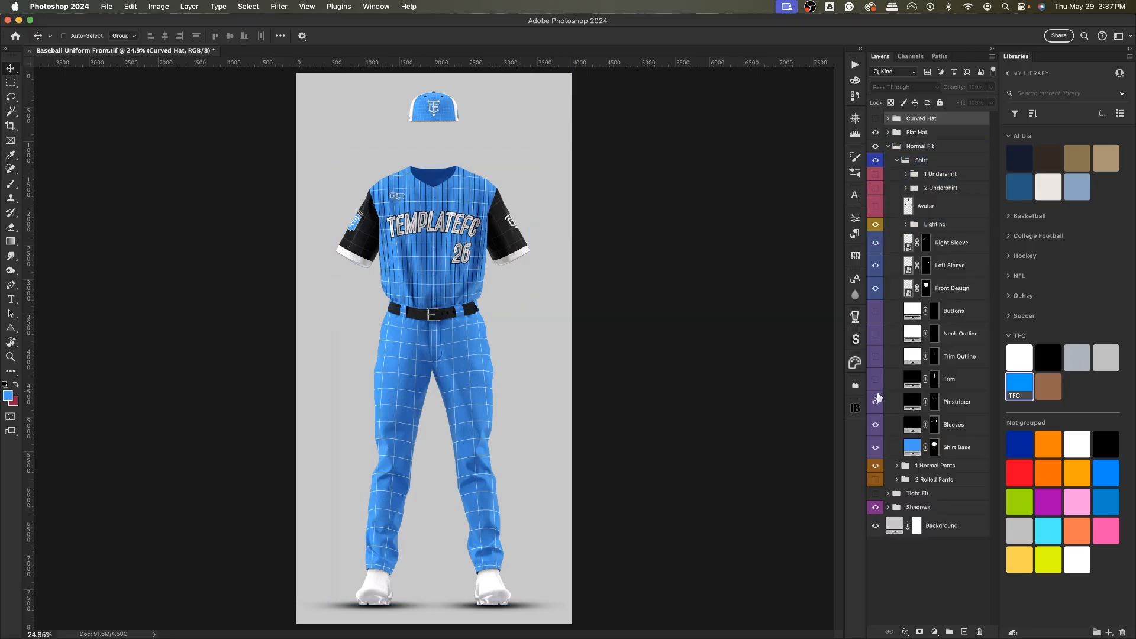
left_click(880, 425)
left_click(878, 425)
left_click(878, 425)
left_click(875, 404)
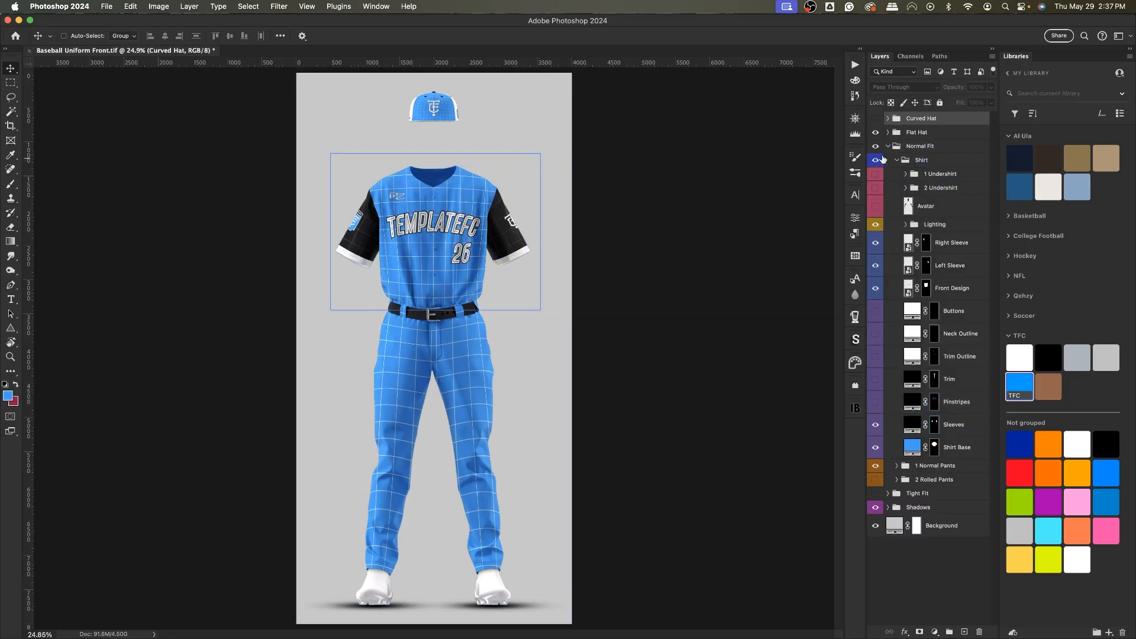
left_click(897, 164)
Expand the 1 Normal Pants group and toggle its Shoes group off and on to preview it.
left_click(923, 174)
left_click(897, 174)
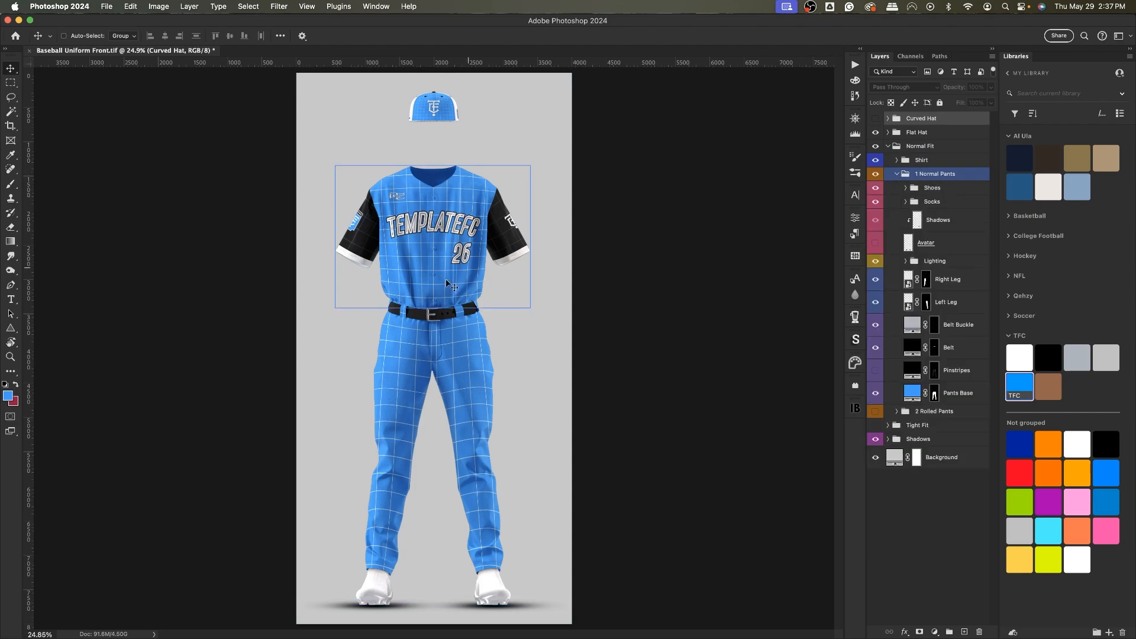
left_click(926, 187)
left_click(875, 189)
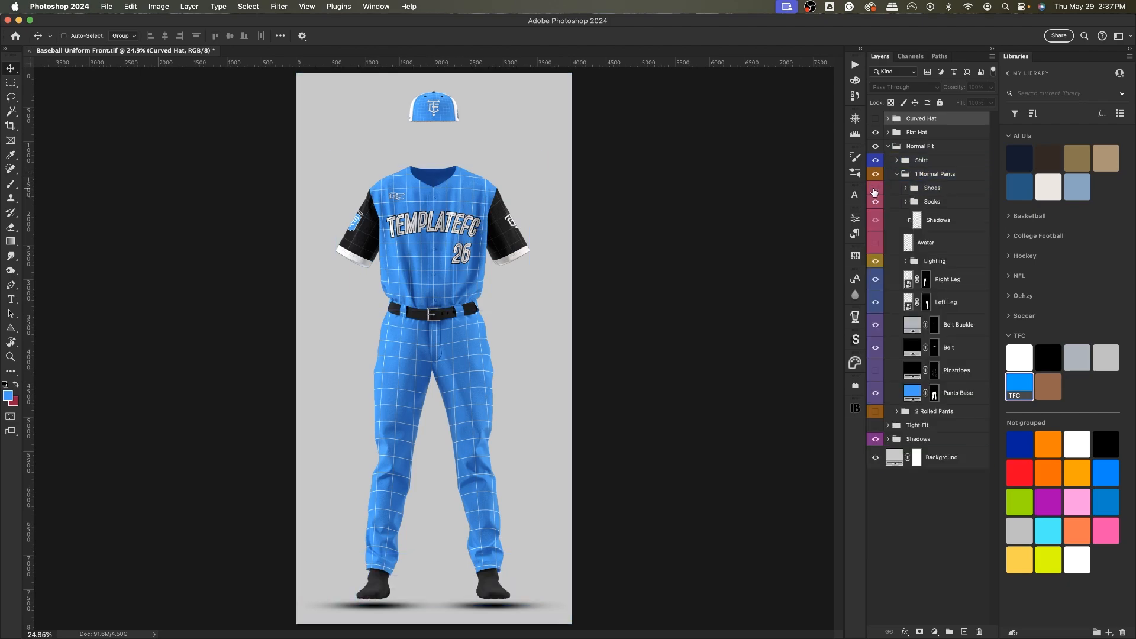
left_click(874, 189)
left_click(874, 189)
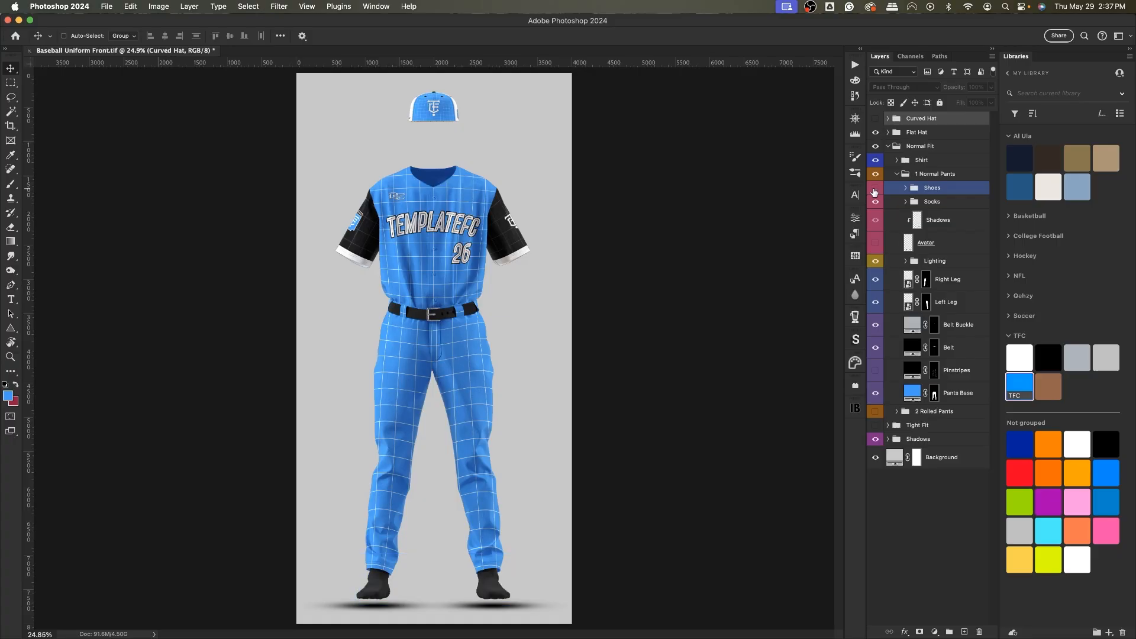
left_click(874, 190)
Open the Shoes and Socks groups of 1 Normal Pants and hide the Shoes group.
left_click(905, 188)
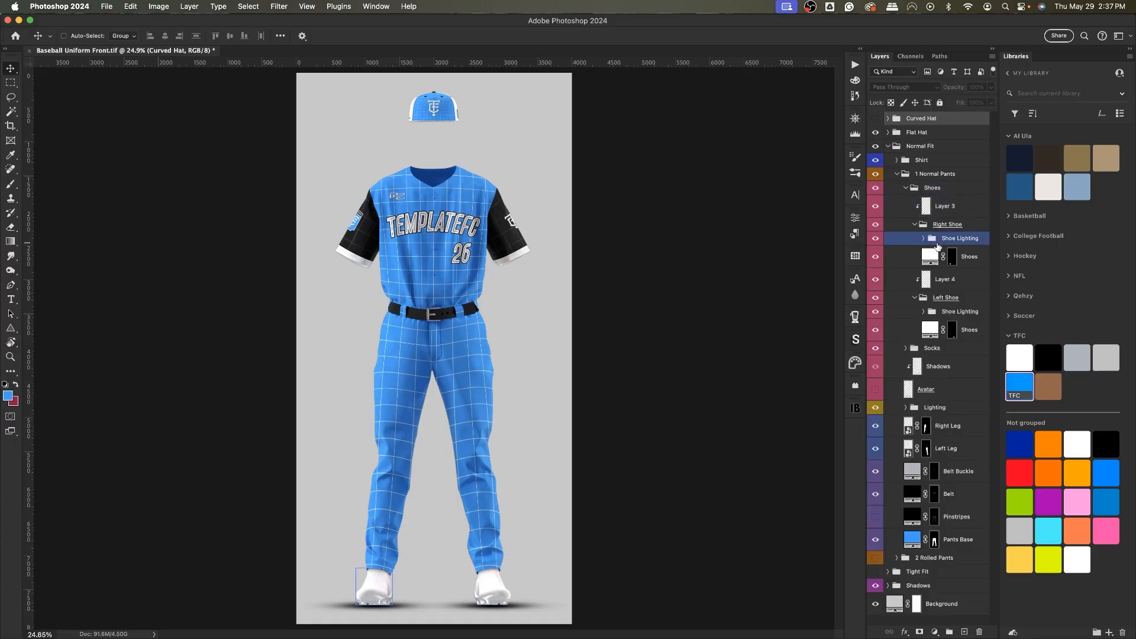
left_click(904, 188)
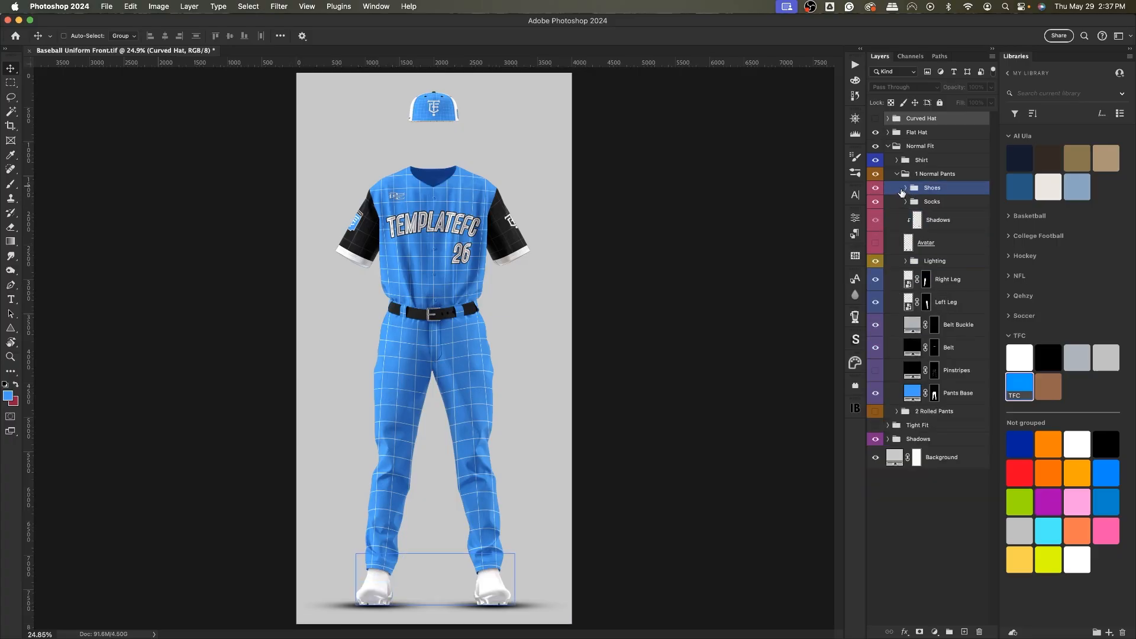
left_click(907, 202)
left_click(906, 202)
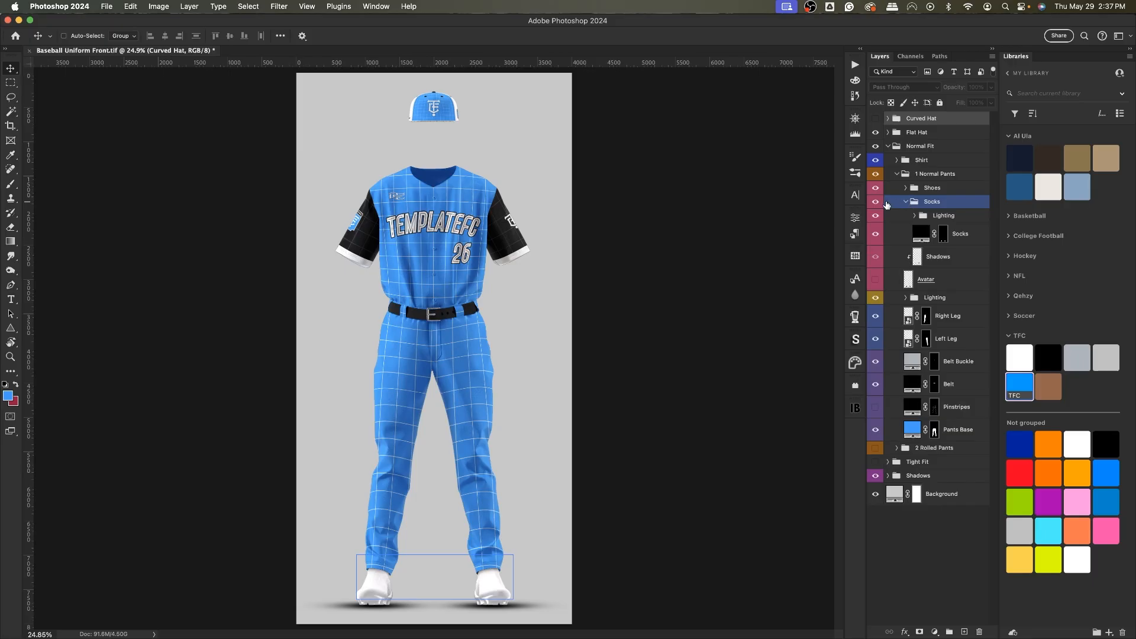
left_click(884, 188)
left_click(874, 188)
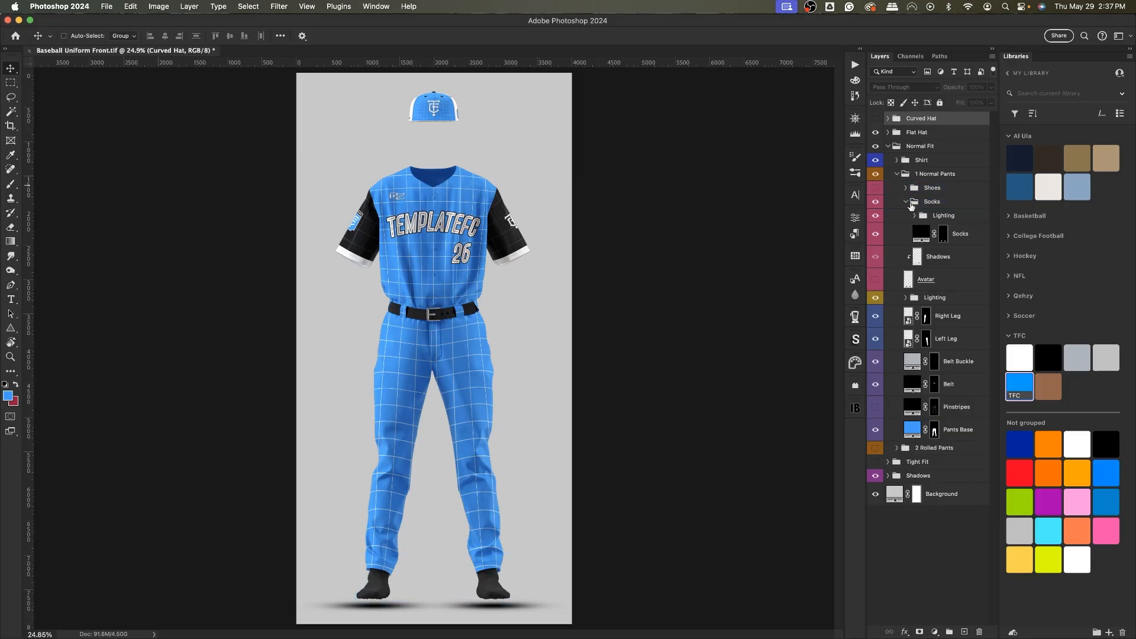
Color the Socks layer with the TFC 1 White library swatch, then collapse and hide the Socks group.
left_click(959, 234)
left_click(1020, 355)
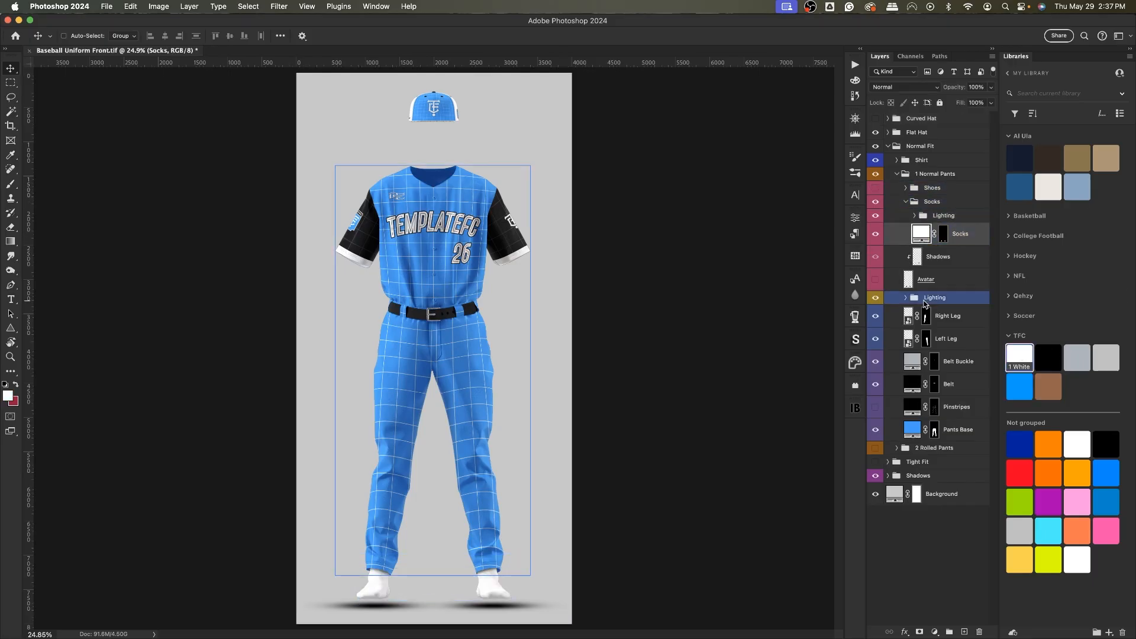
left_click(907, 202)
left_click(905, 202)
left_click(876, 202)
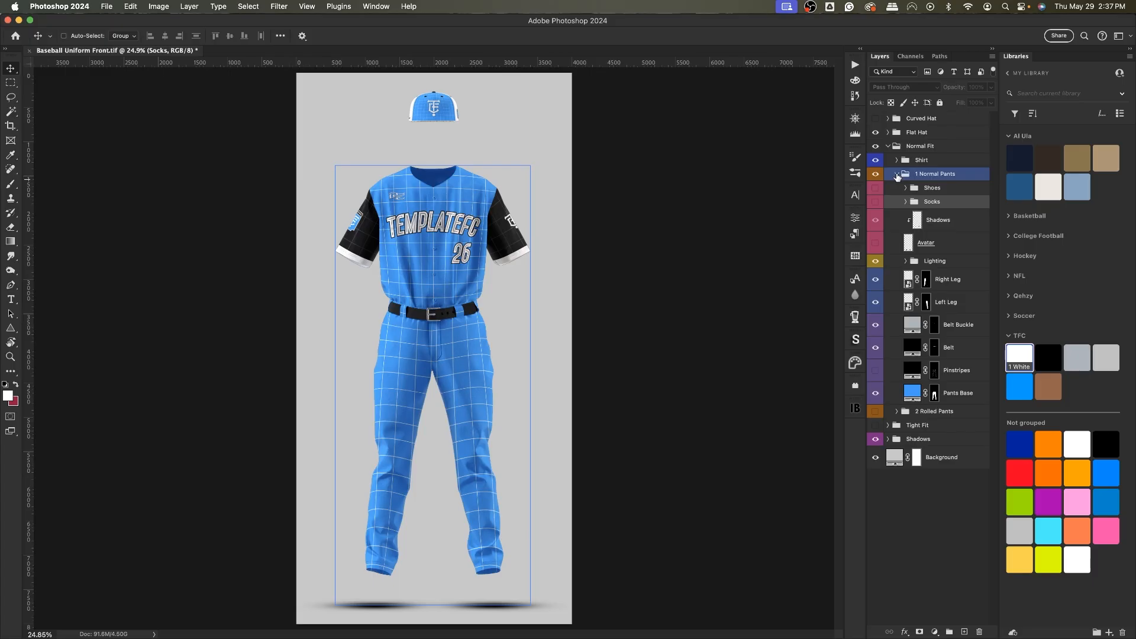
Switch from 1 Normal Pants to 2 Rolled Pants, expand it and toggle its Shoes group off and on.
left_click(897, 175)
left_click(875, 174)
left_click(875, 187)
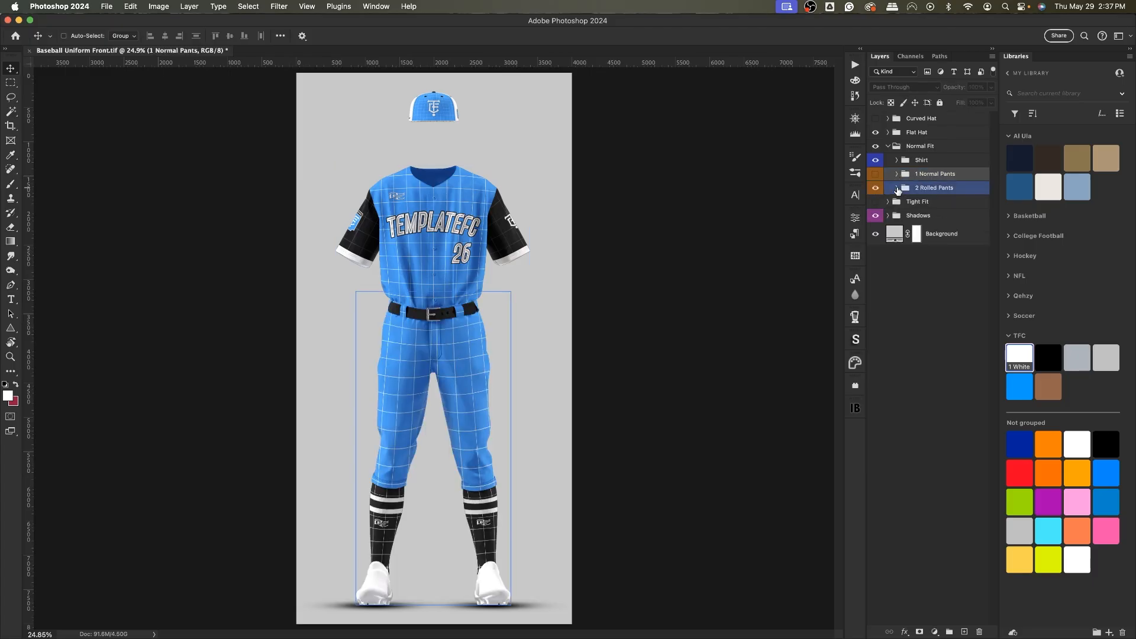
left_click(897, 188)
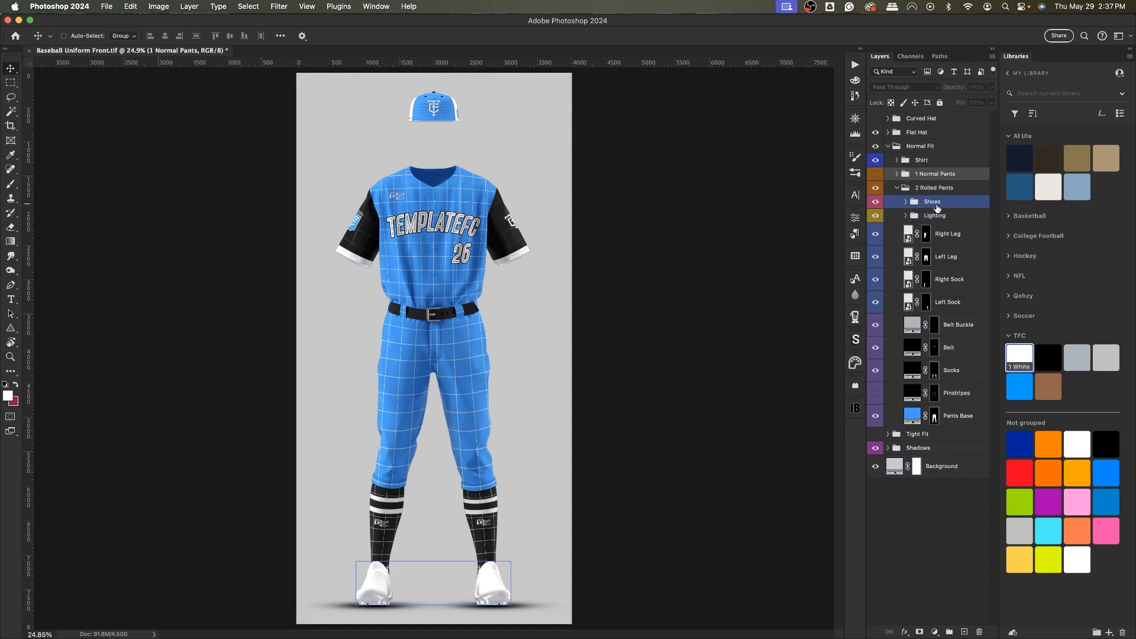
left_click(876, 204)
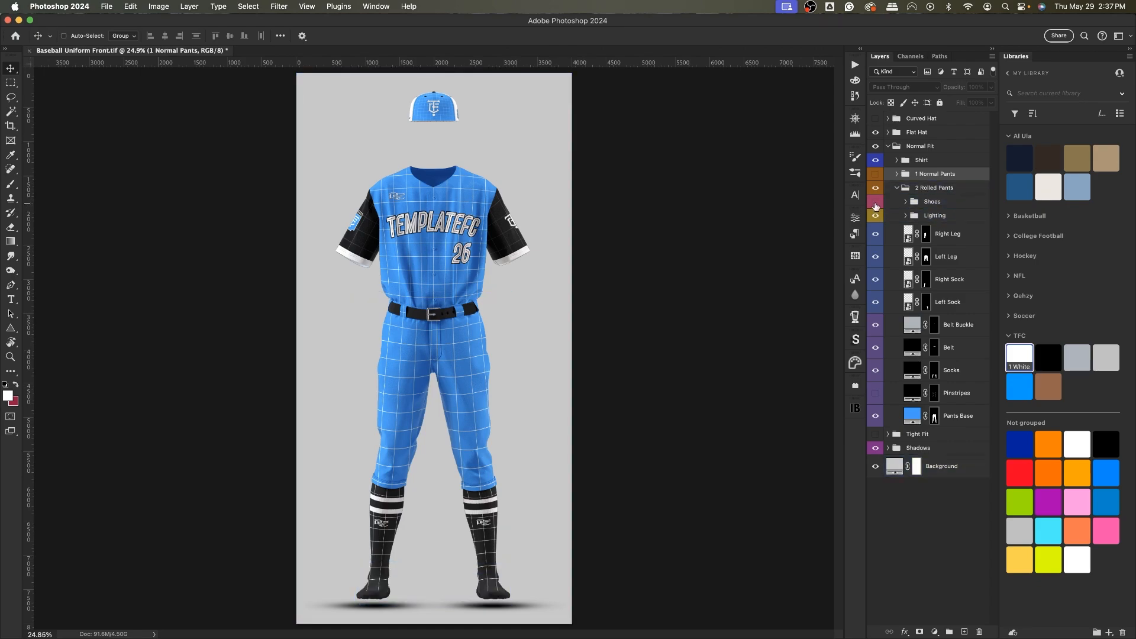
left_click(875, 203)
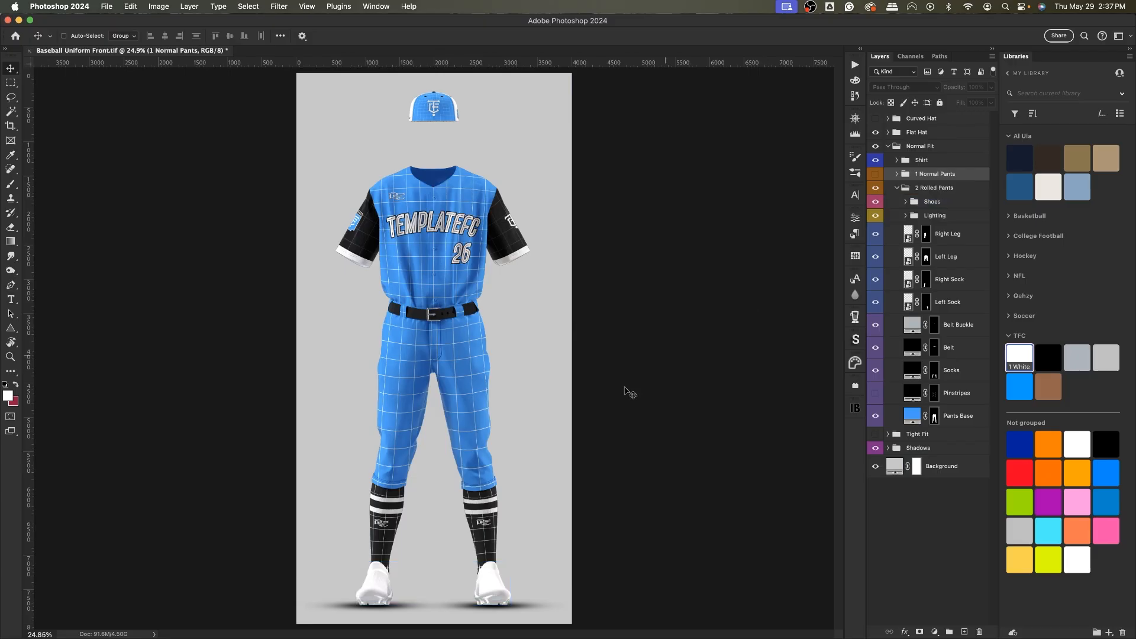
Hide the Right Leg and Left Leg design layers of 2 Rolled Pants and collapse that group.
left_click(570, 378, "super")
left_click_drag(875, 256, 875, 234)
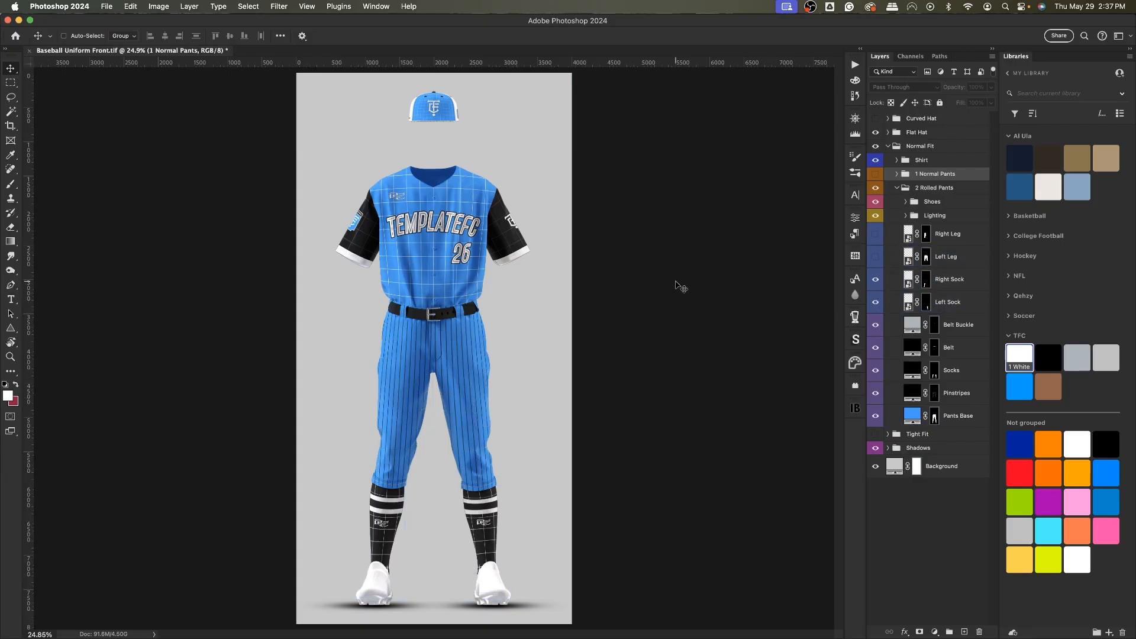
left_click(898, 188)
left_click(896, 188)
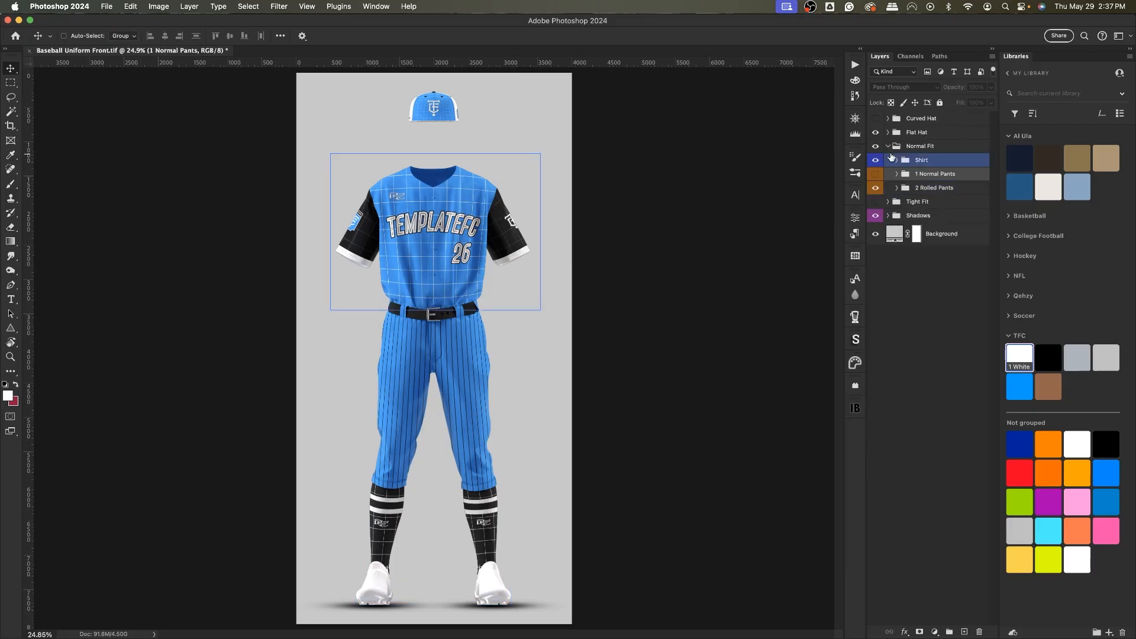
Collapse and hide the Normal Fit group, then show and expand the Tight Fit group.
left_click(888, 147)
left_click(876, 146)
left_click(875, 160)
left_click(888, 161)
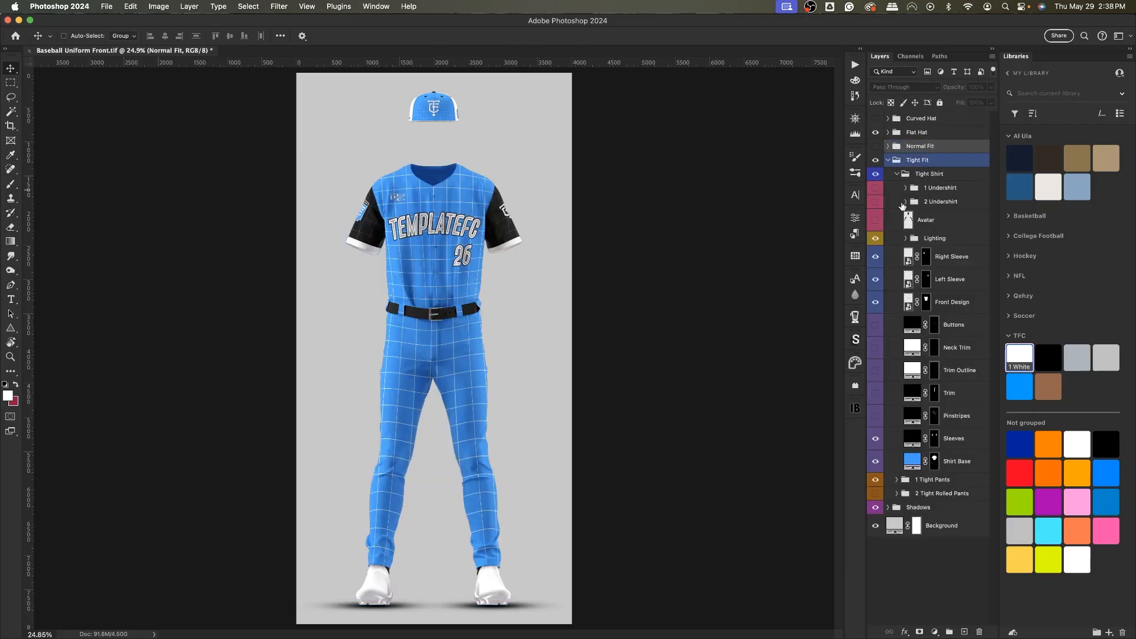
Collapse Tight Shirt and hide the 1 Tight Pants group so the rolled tight pants show.
left_click(900, 175)
left_click(896, 174)
left_click(899, 188)
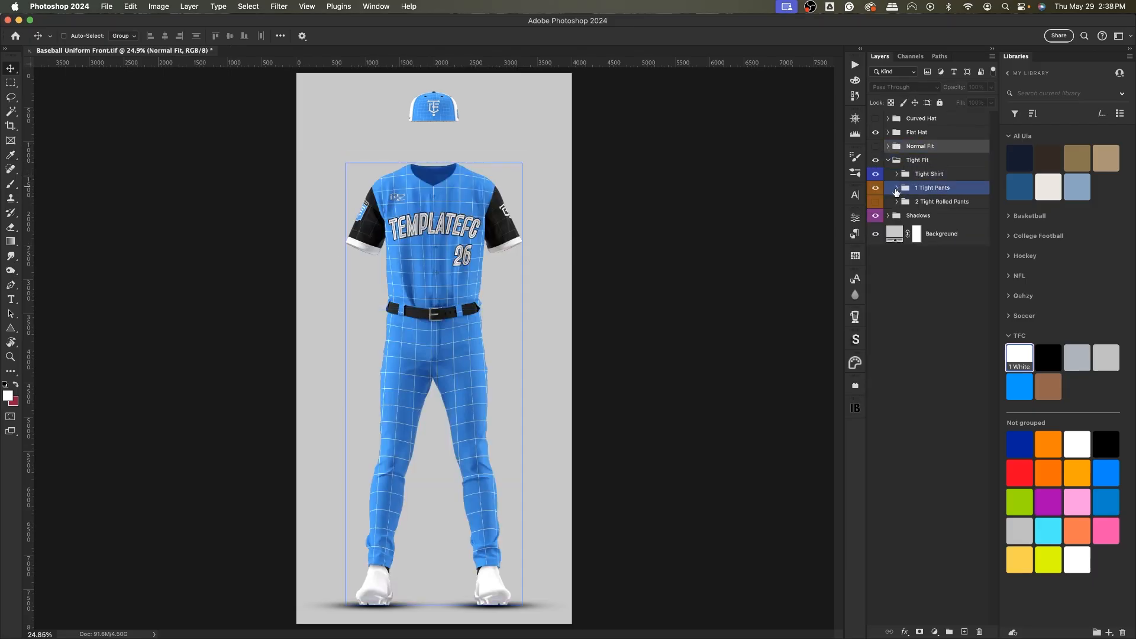
left_click(897, 188)
left_click(896, 189)
left_click(875, 189)
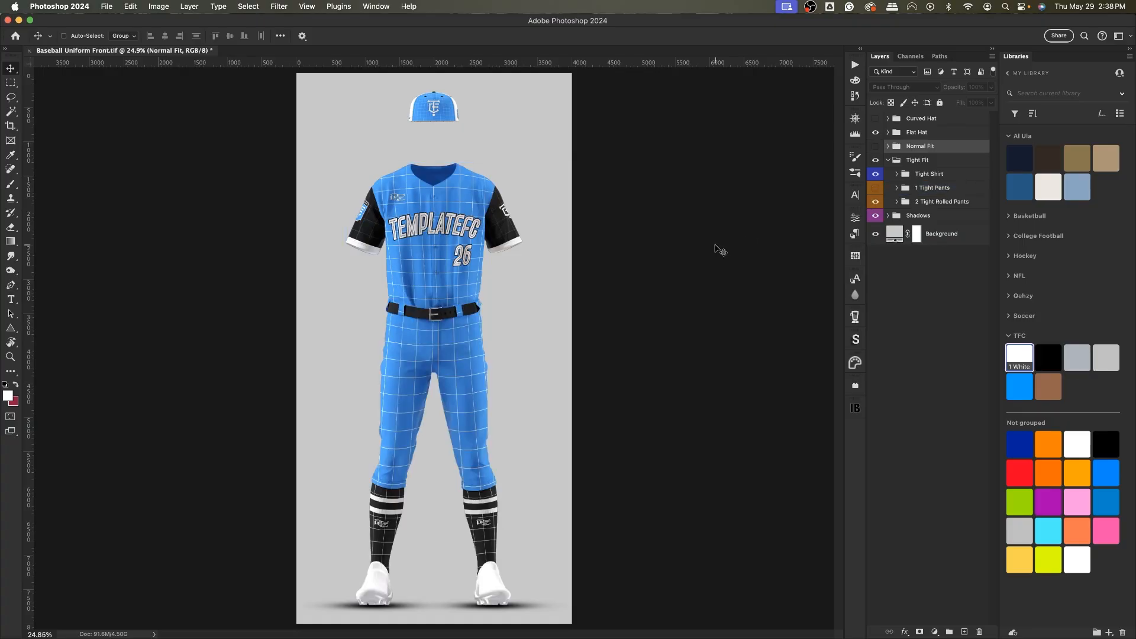
Expand 2 Tight Rolled Pants and color its Pants Base layer with the TFC 1 White swatch.
left_click(890, 161)
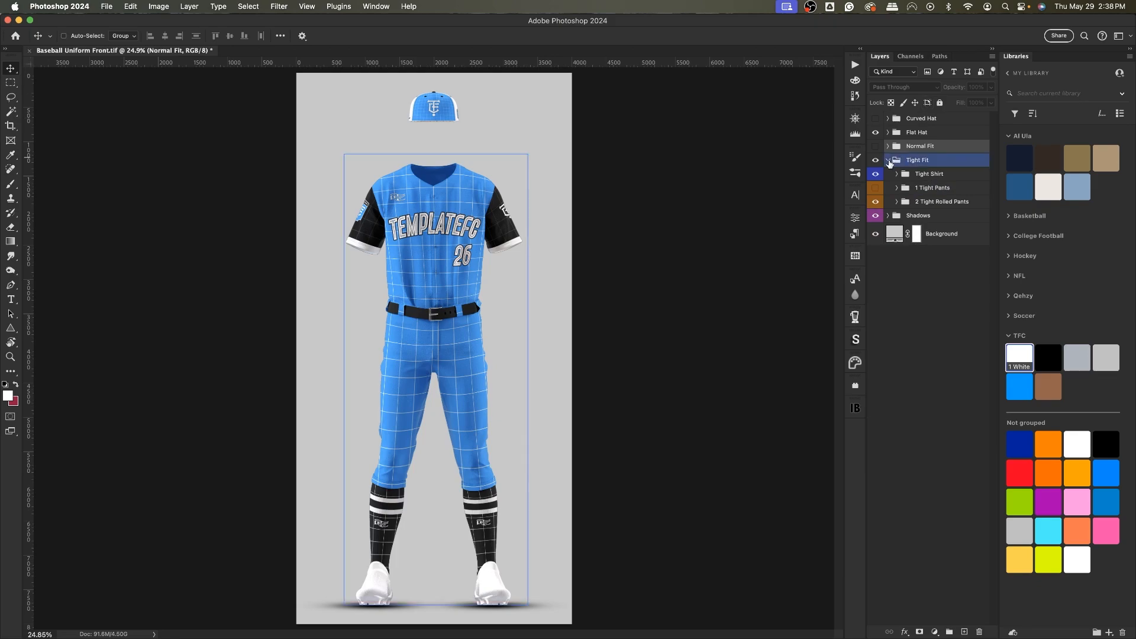
left_click(899, 203)
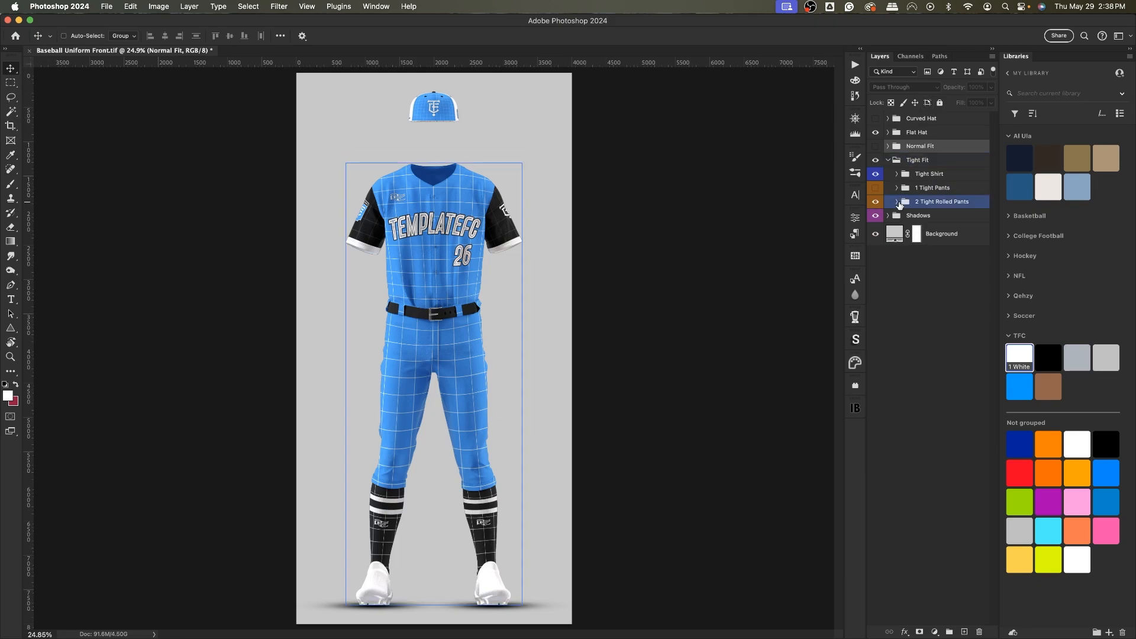
left_click(897, 202)
left_click(958, 430)
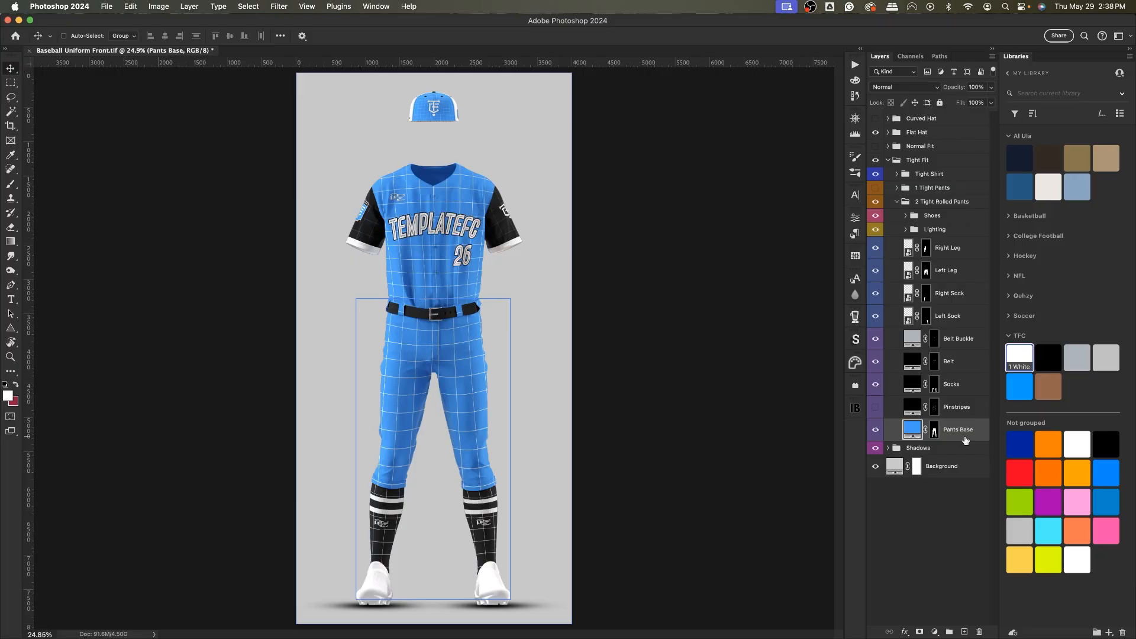
left_click(1009, 356)
Color the tight pants' Belt layer with the TFC blue swatch and show the Pinstripes layer.
left_click(957, 388)
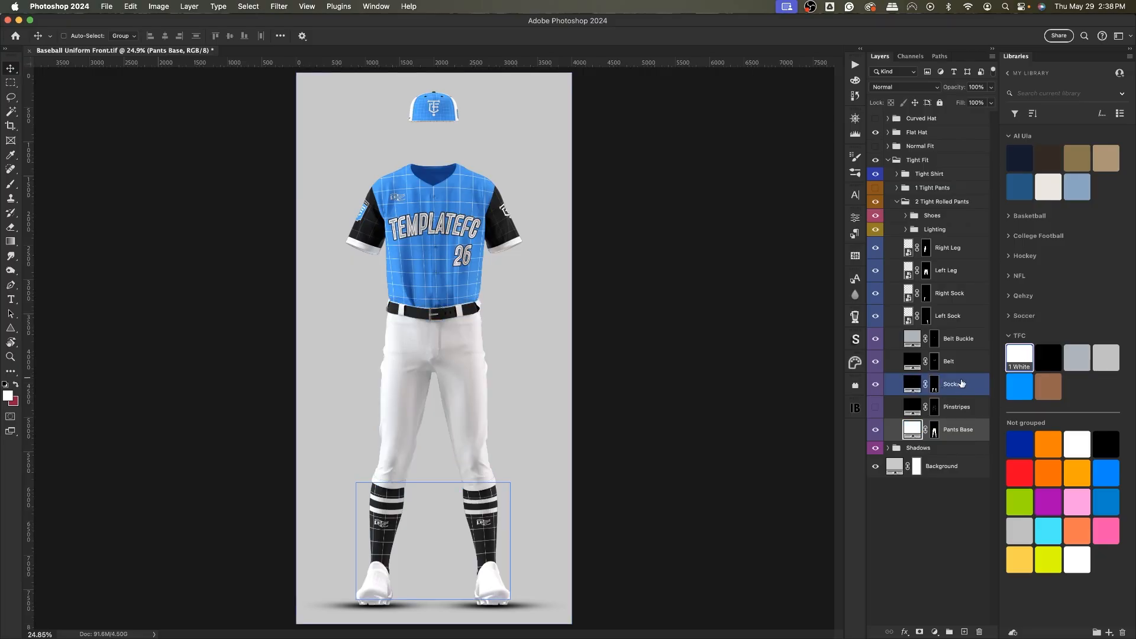
left_click(956, 363)
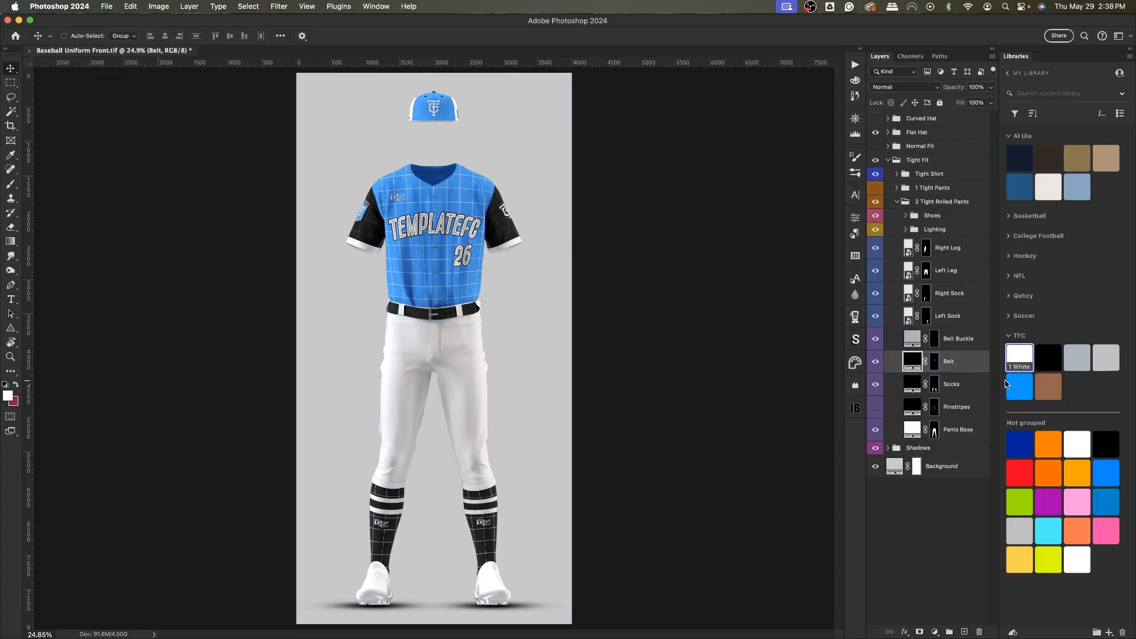
left_click(1018, 386)
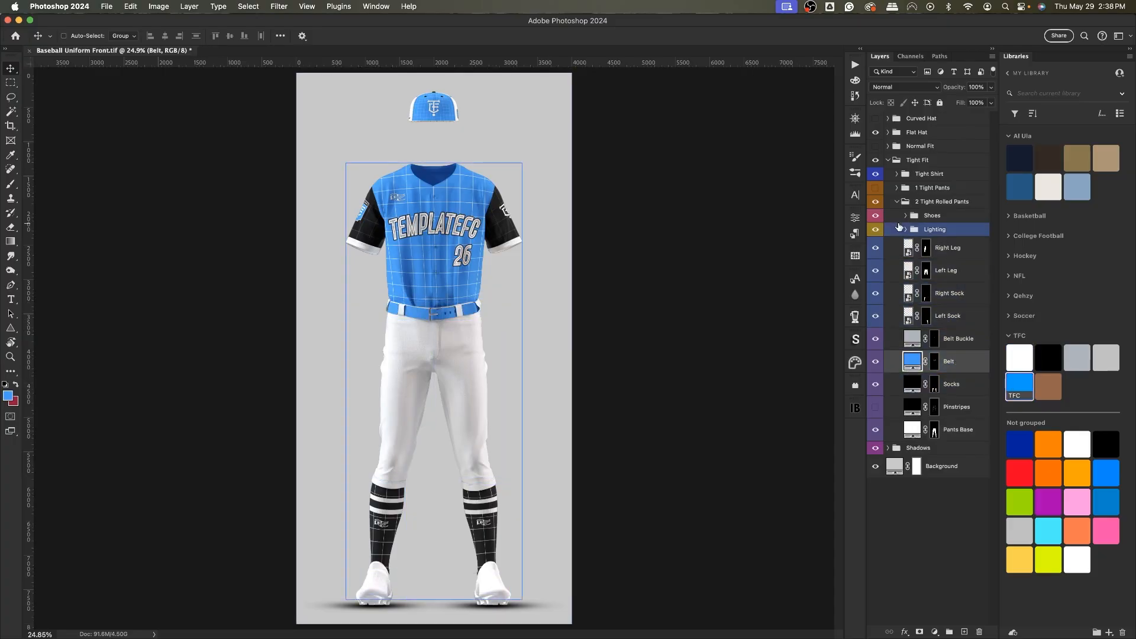
left_click(875, 407)
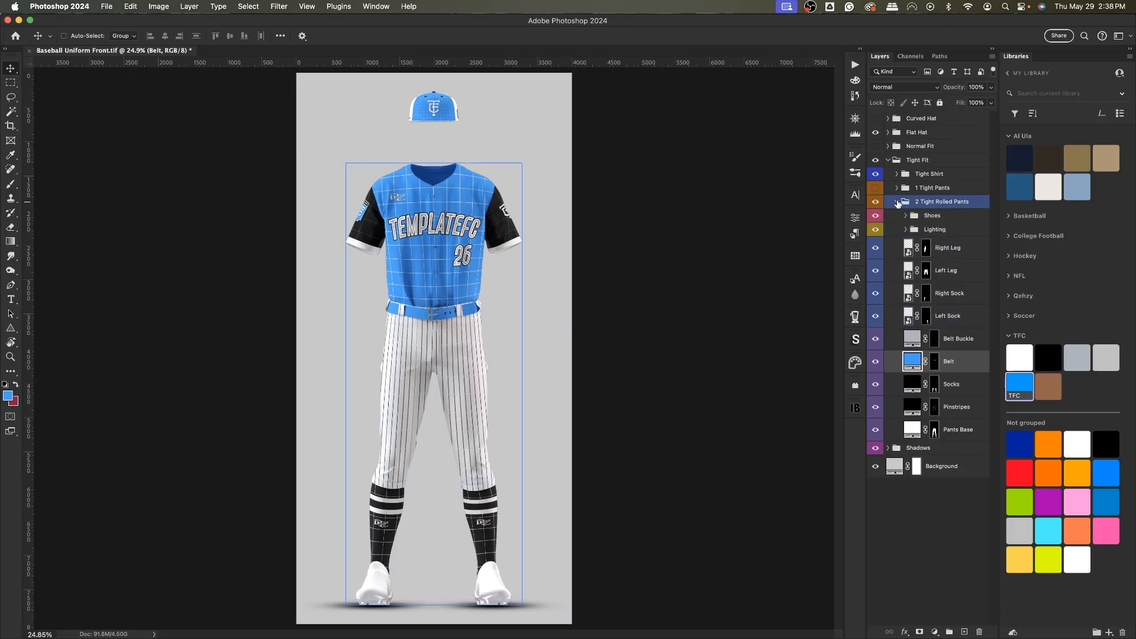
Color Tight Shirt's Shirt Base with the 1 White swatch and show its Sleeves and Pinstripes layers.
left_click(897, 202)
left_click(897, 174)
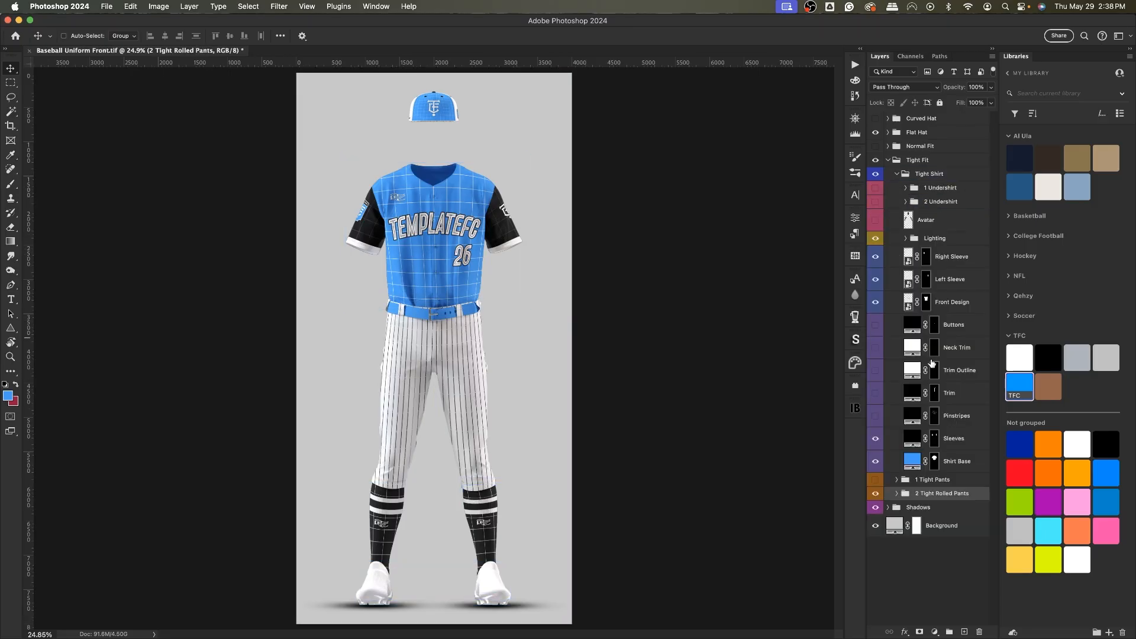
left_click(953, 461)
left_click(1017, 362)
left_click(875, 439)
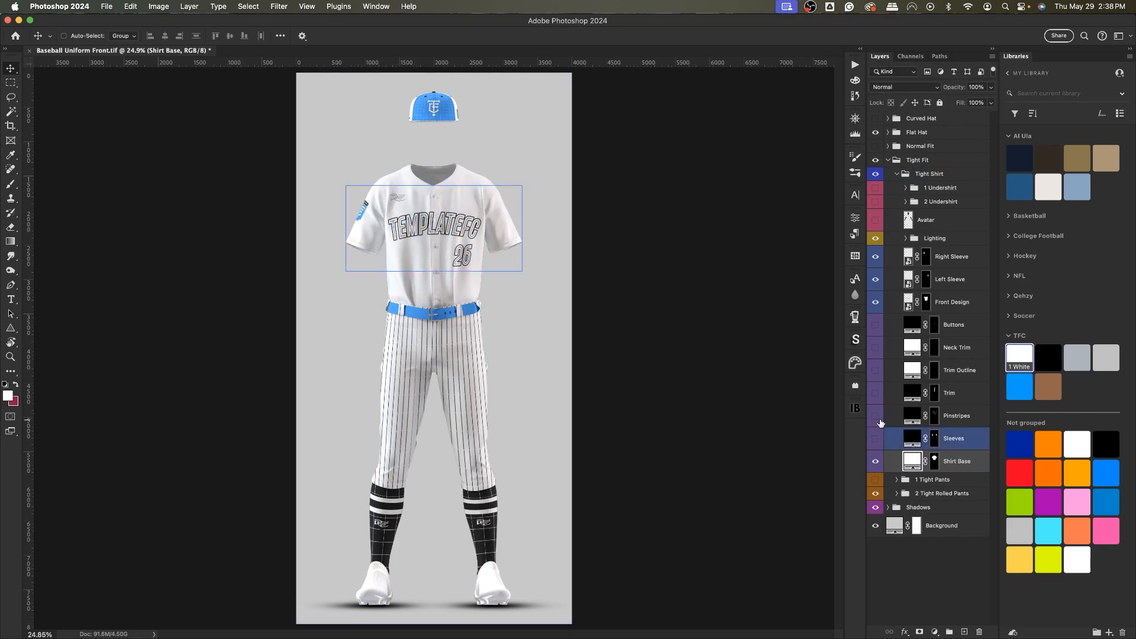
left_click(875, 416)
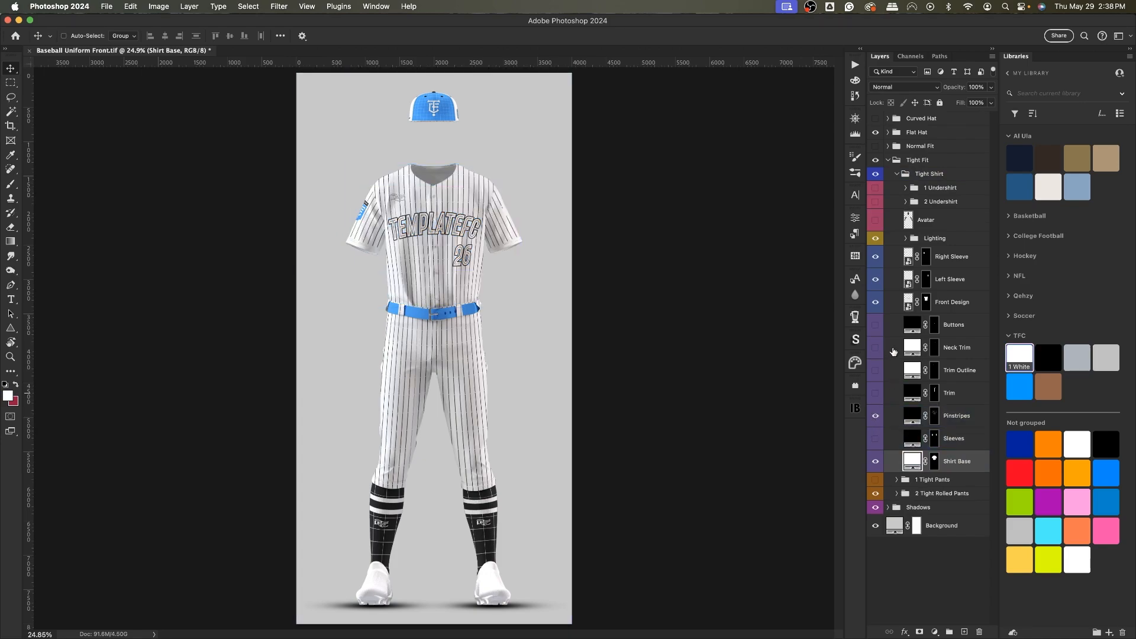
Color the Neck Trim and Trim Outline layers with the Black swatch and show both layers.
left_click(945, 349)
left_click(952, 370, "shift")
left_click(1048, 357)
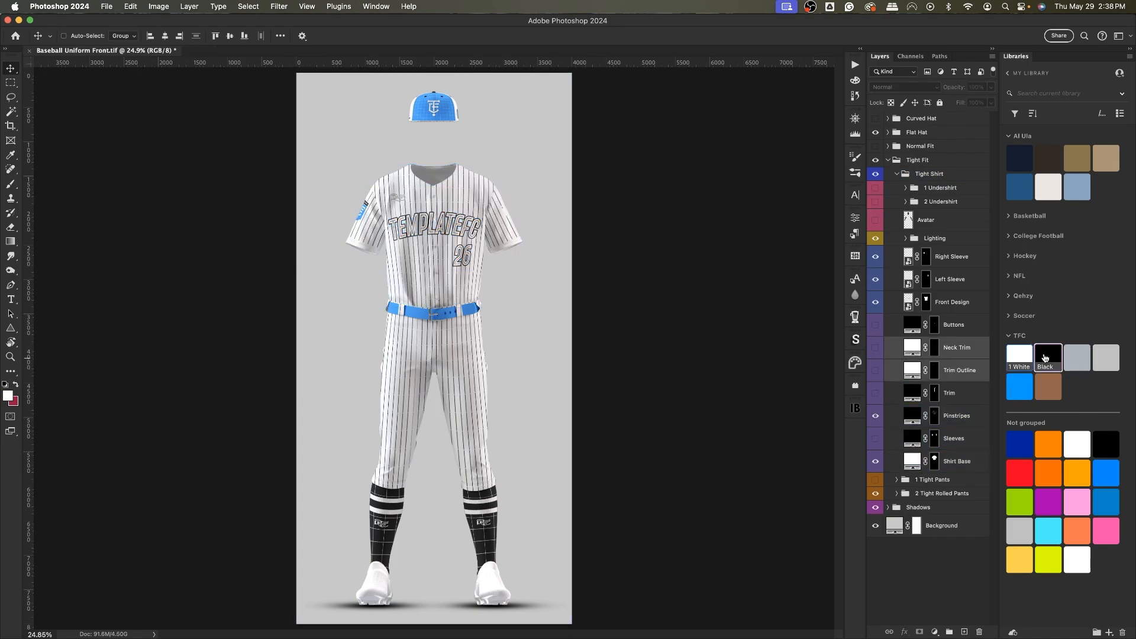
left_click_drag(875, 370, 884, 338)
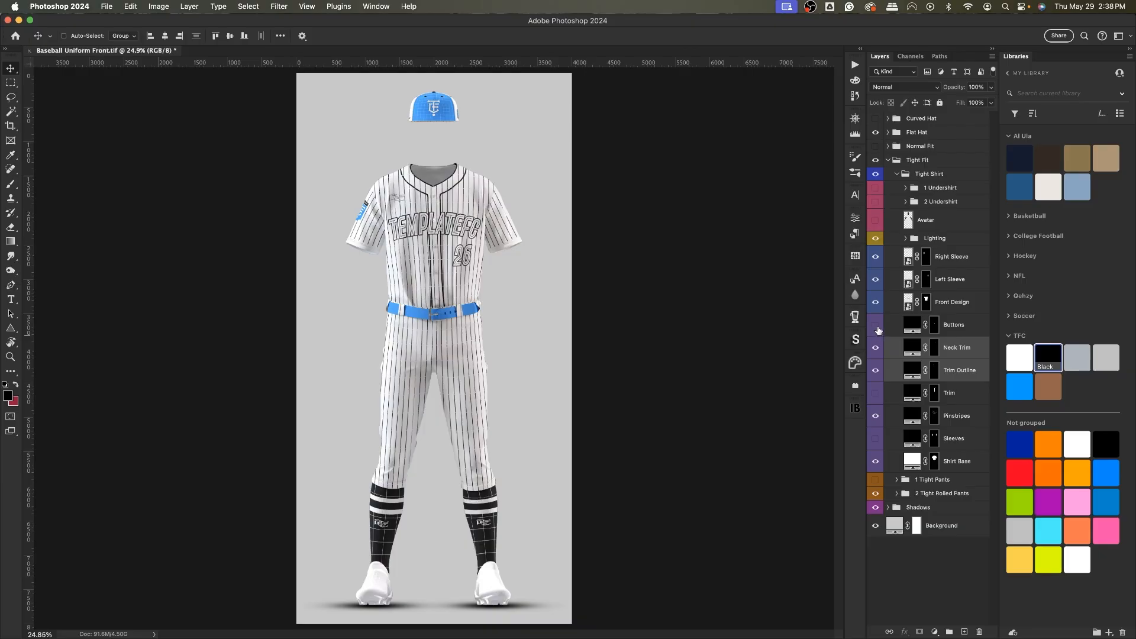
Collapse and hide the Tight Fit group and show the Normal Fit group again.
left_click(903, 278)
left_click(899, 174)
left_click(891, 161)
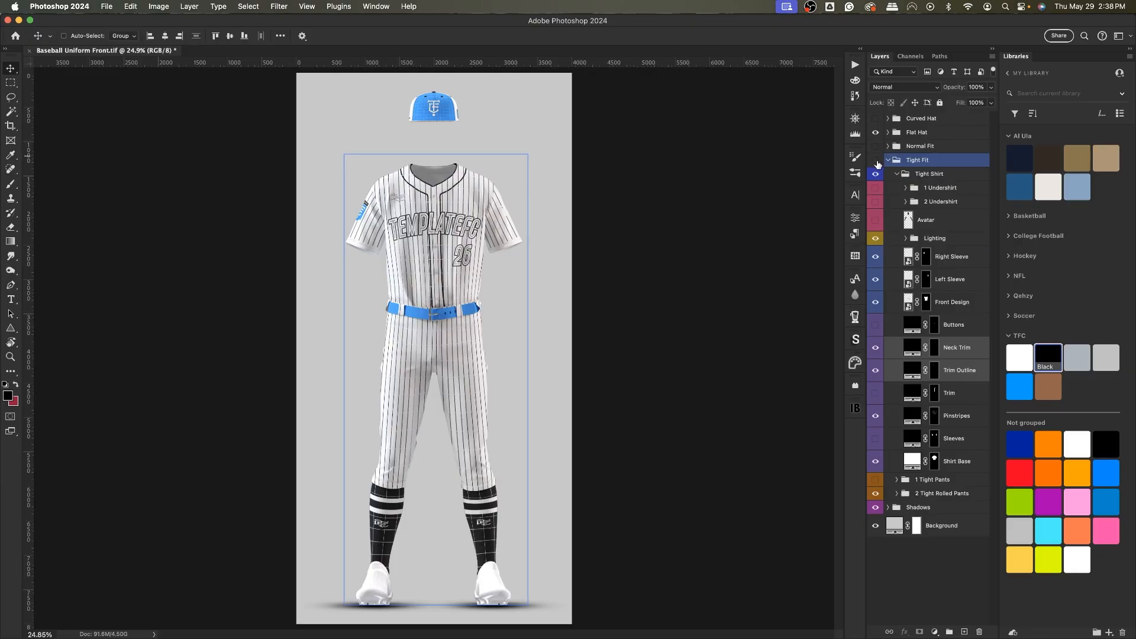
left_click(876, 161)
left_click(888, 159)
left_click(888, 146)
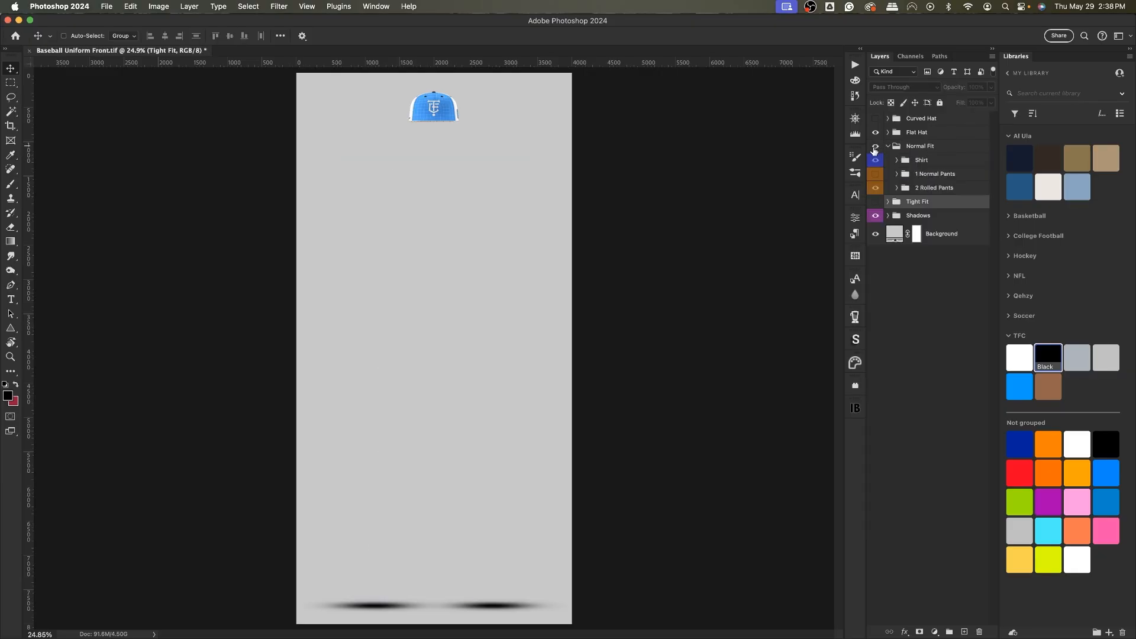
left_click(875, 146)
Expand 2 Rolled Pants and fill its Pants Base layer with white.
left_click(895, 188)
left_click(897, 187)
left_click(938, 393)
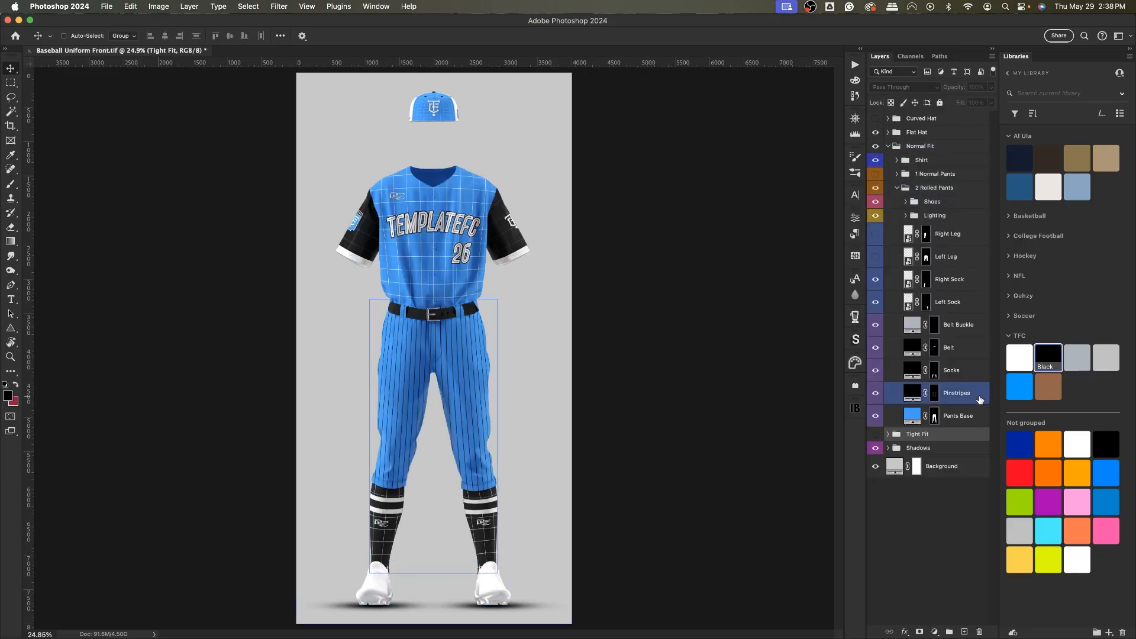
left_click(946, 414)
key("alt+BackSpace")
Fill the rolled pants' Belt layer with the TFC blue swatch.
left_click(951, 396)
left_click(965, 344)
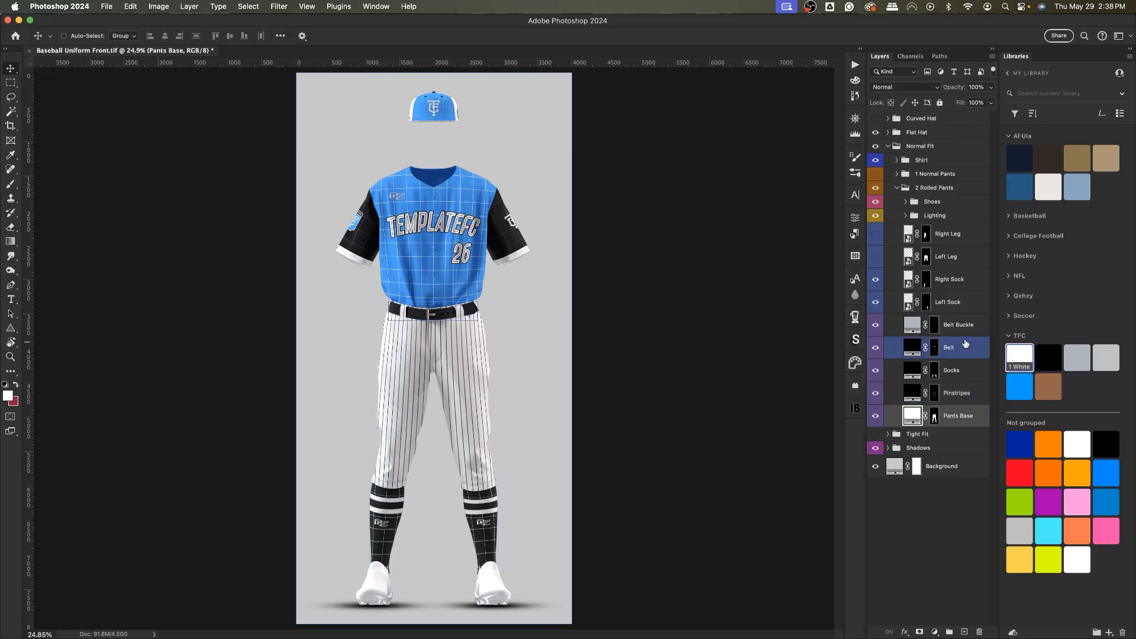
left_click(948, 370)
left_click(948, 348)
left_click(1019, 387)
key("alt+BackSpace")
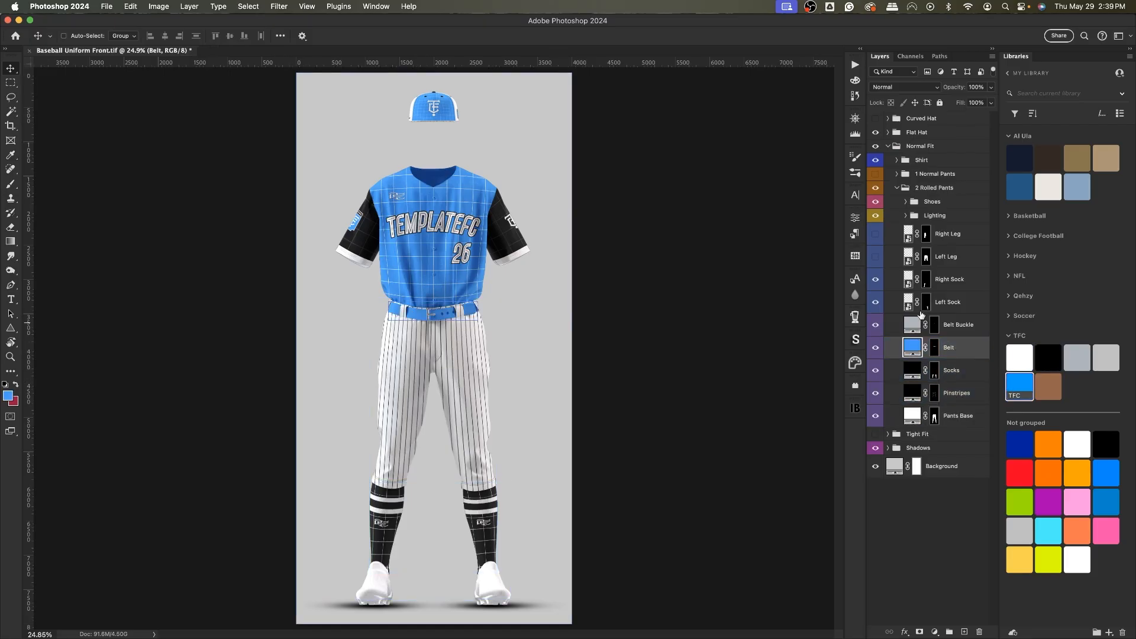
Collapse 2 Rolled Pants, expand the Shirt group and fill Shirt Base with the 1 White swatch.
left_click(909, 309)
left_click(941, 187)
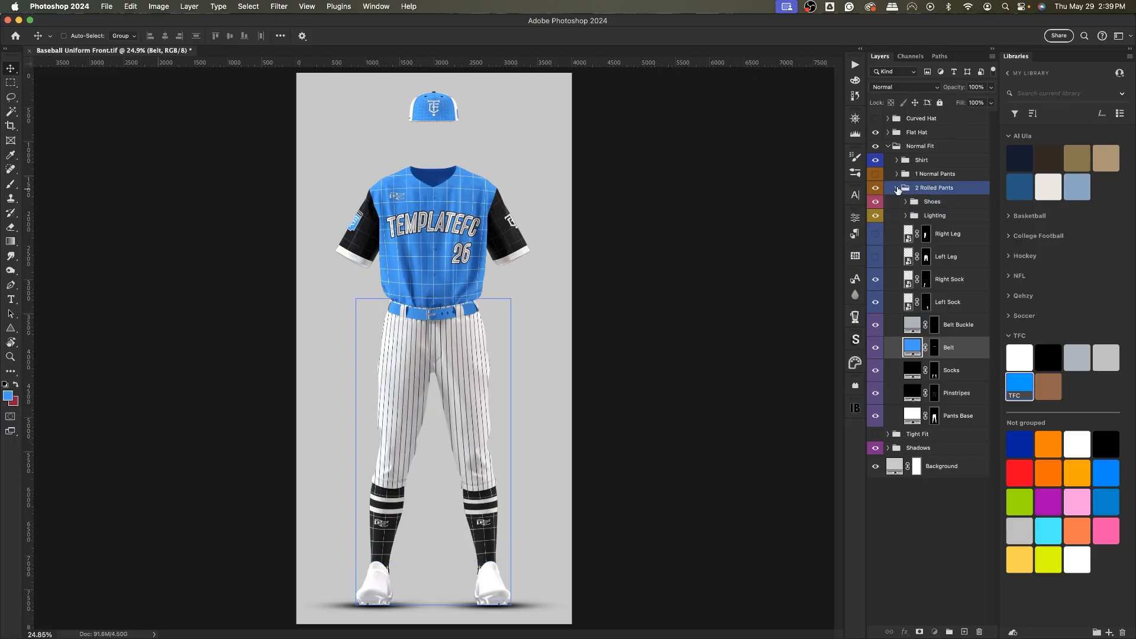
left_click(897, 188)
left_click(897, 160)
left_click(956, 447)
left_click(1020, 357)
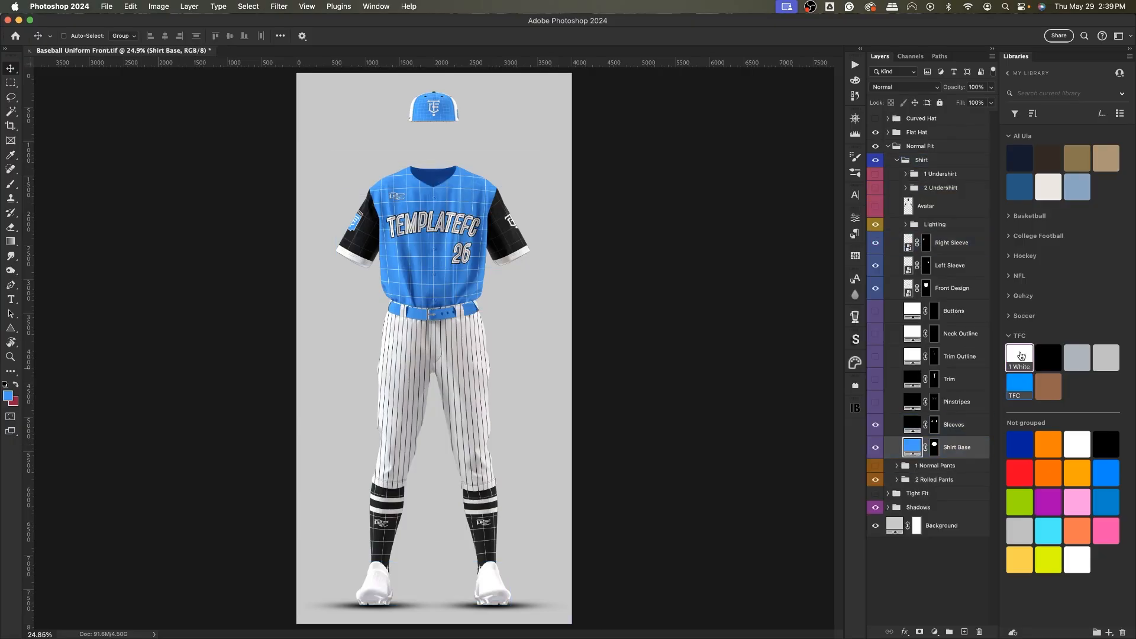
key("alt+BackSpace")
Show the shirt's Sleeves and Pinstripes layers and color Neck Outline and Trim Outline with the Black swatch.
left_click(876, 424)
left_click(877, 408)
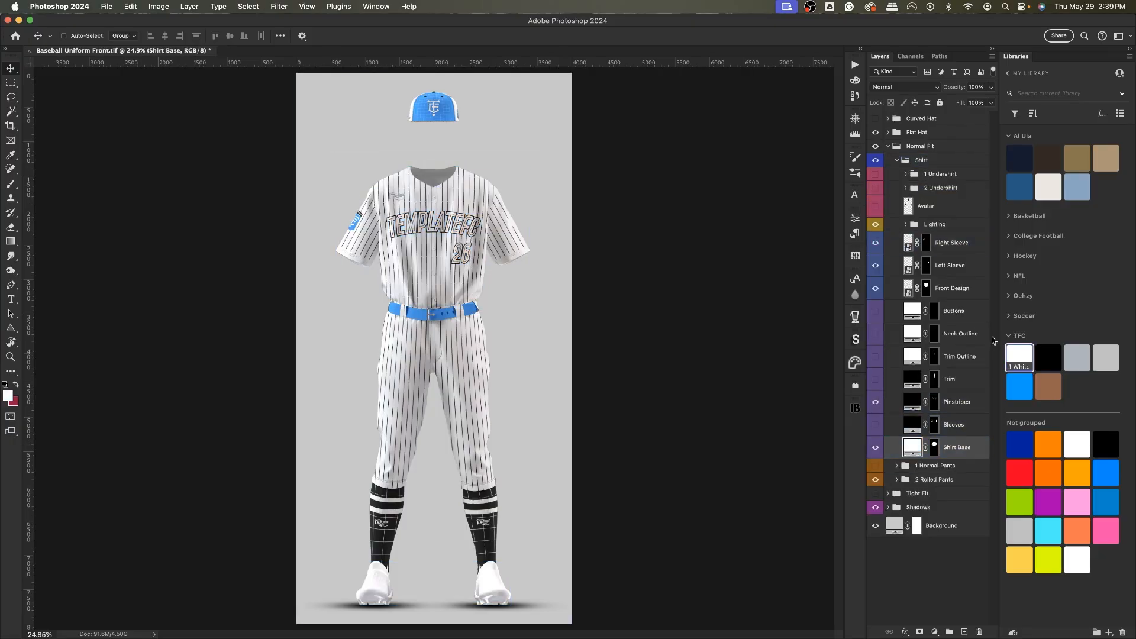
left_click(991, 336)
left_click(992, 357, "shift")
left_click(1048, 358)
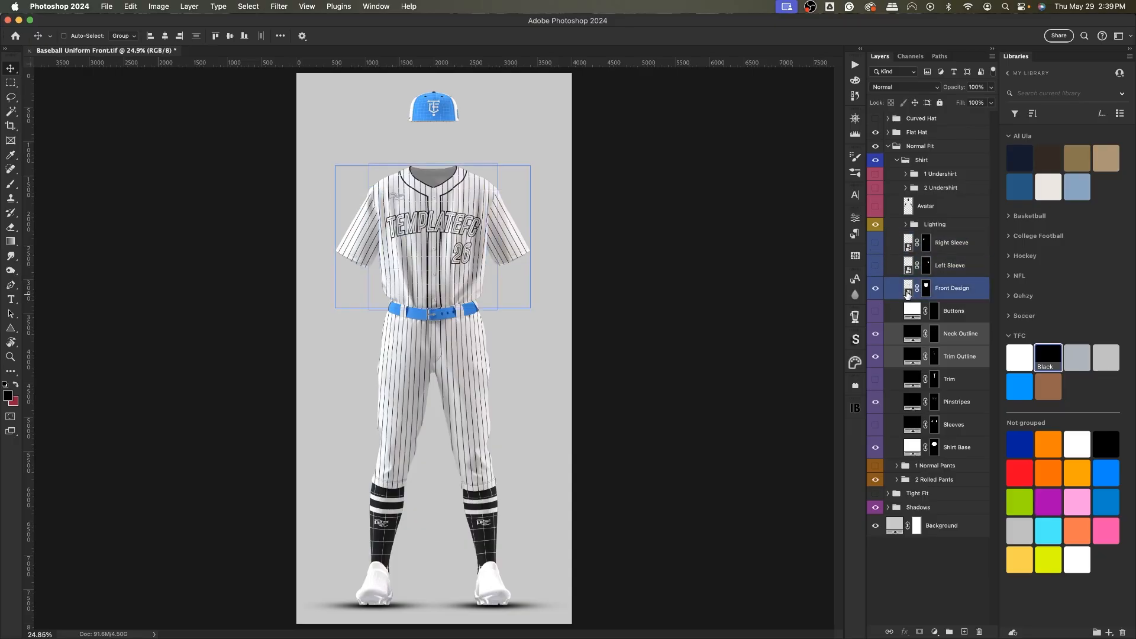
Expand the Tight Fit group to inspect its shirt layers, then collapse it.
left_click(888, 493)
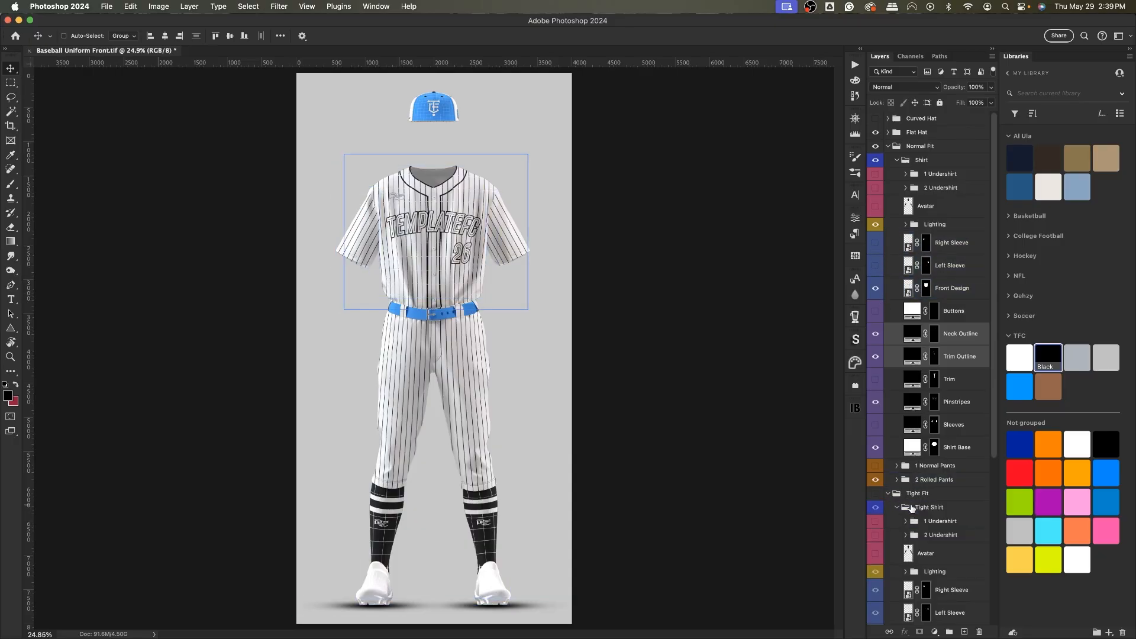
scroll(911, 508, "down", 3)
left_click(947, 535)
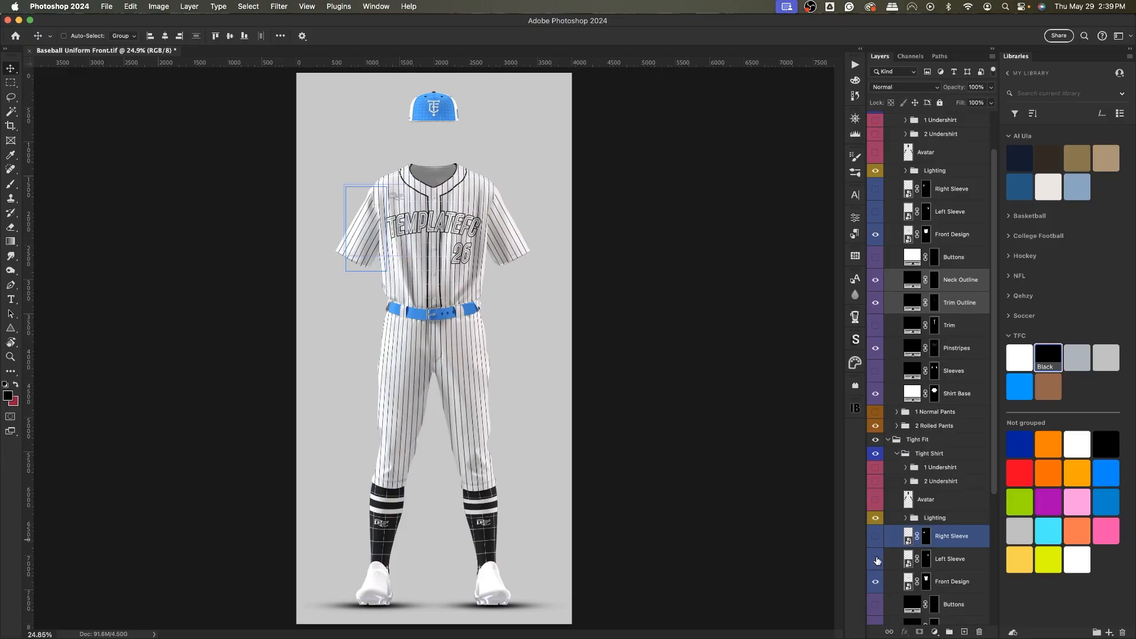
left_click(888, 439)
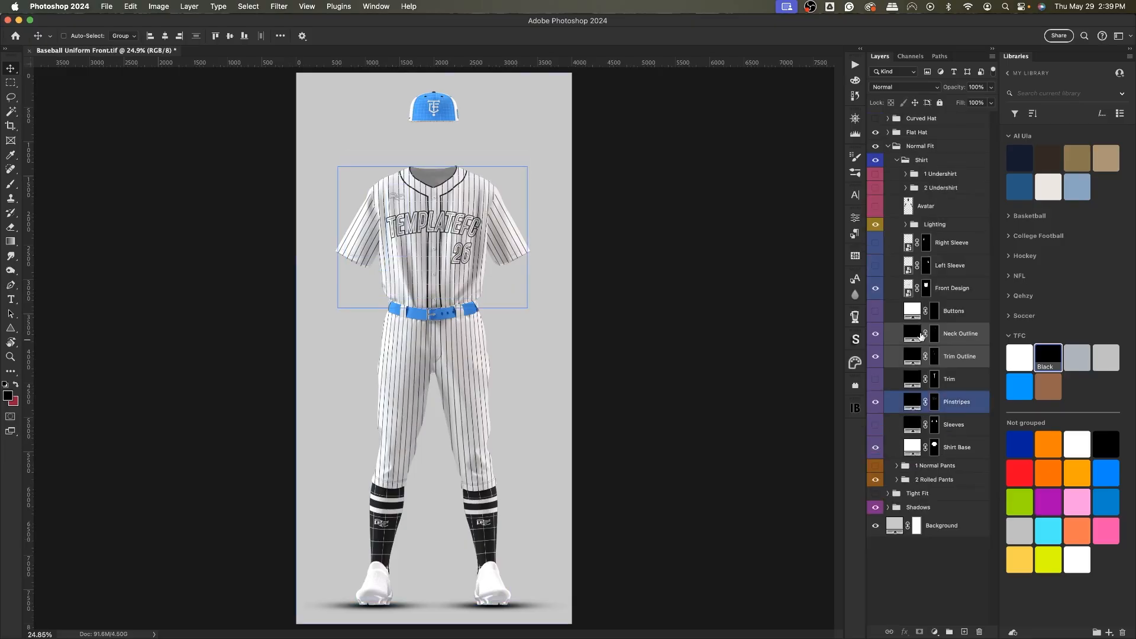
Open the Front Design smart object, show the Color Fill 1 layer and hide Layer 1.
double_click(912, 291)
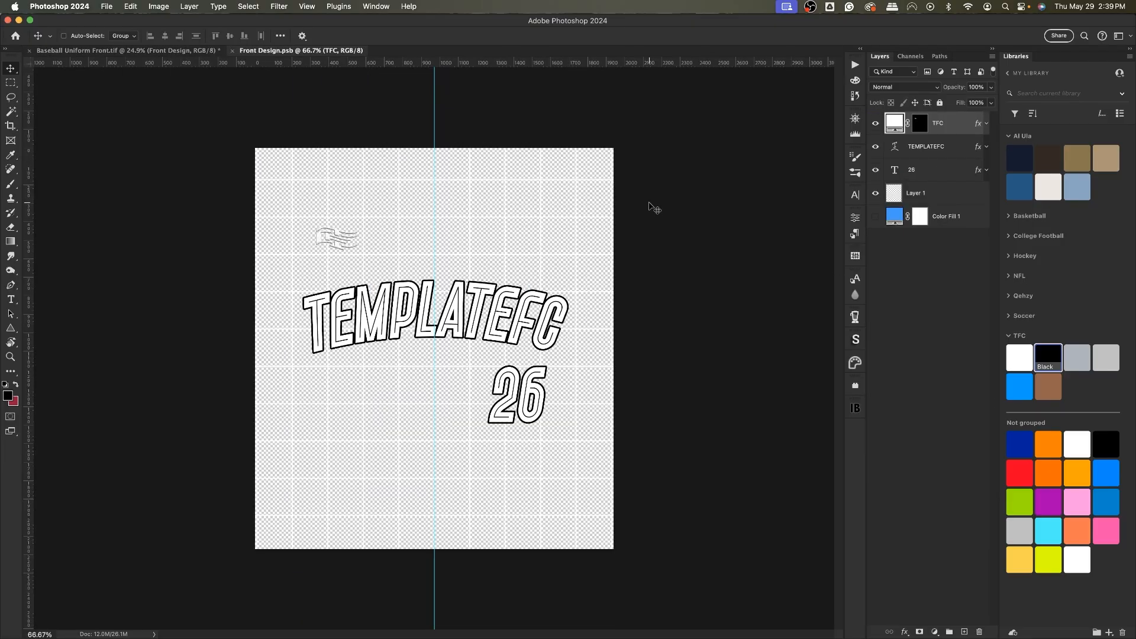
left_click(875, 218)
left_click(877, 201)
left_click(875, 194)
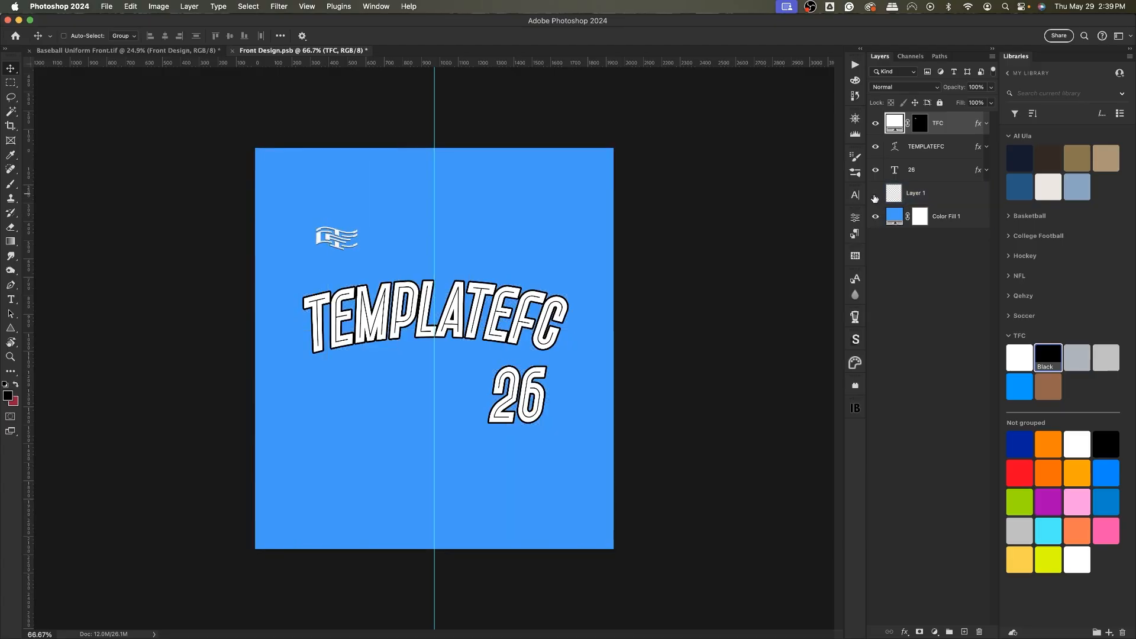
Hide the guides and the TEMPLATEFC and 26 text layers.
key("super+;")
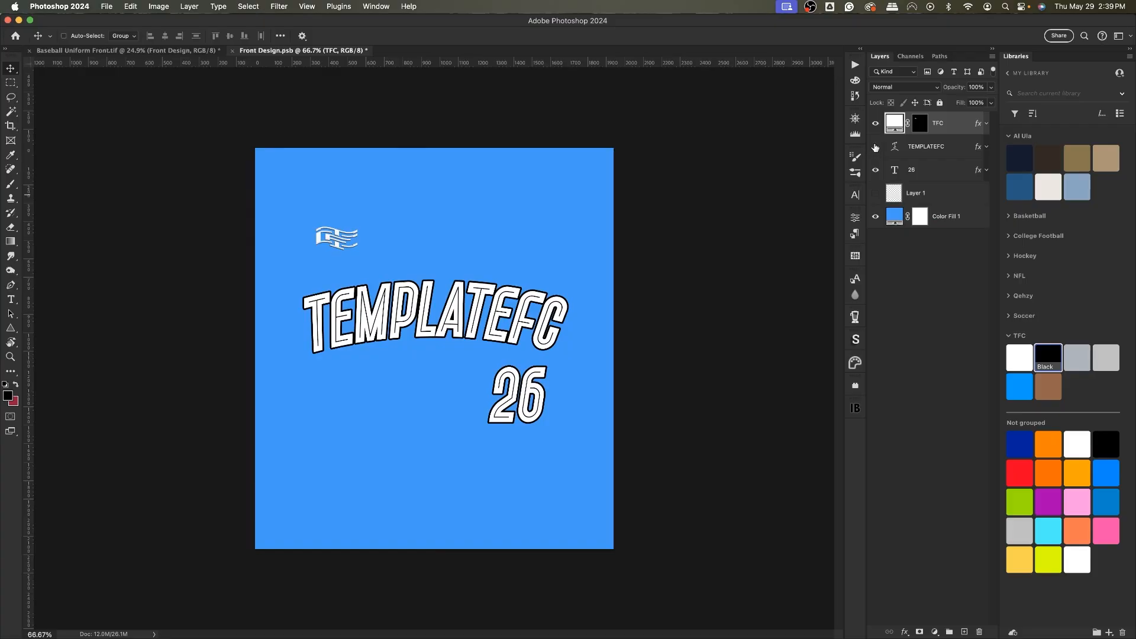
left_click_drag(876, 148, 878, 174)
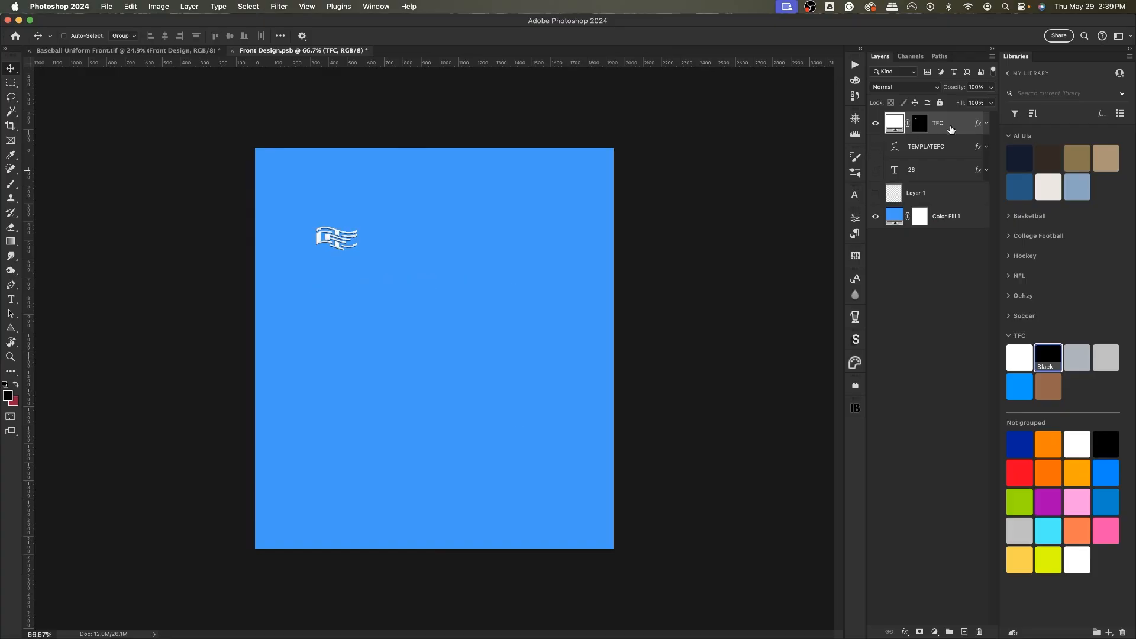
Color the TFC logo layer with the Black swatch and turn off its Stroke effect.
left_click(1048, 352)
left_click(986, 123)
left_click(908, 160)
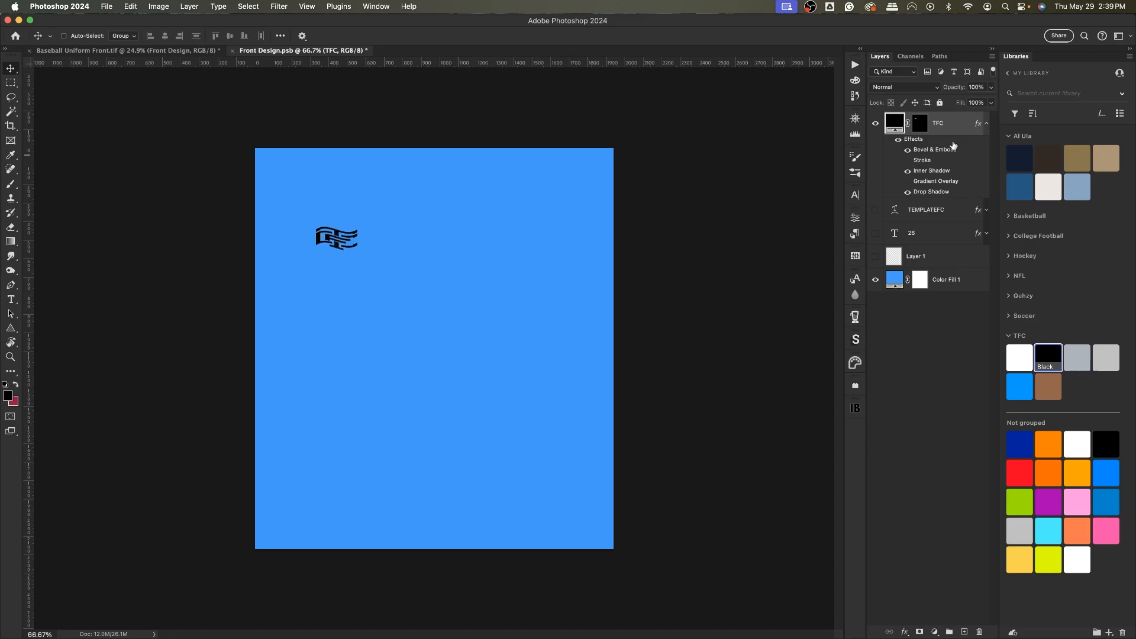
left_click(985, 125)
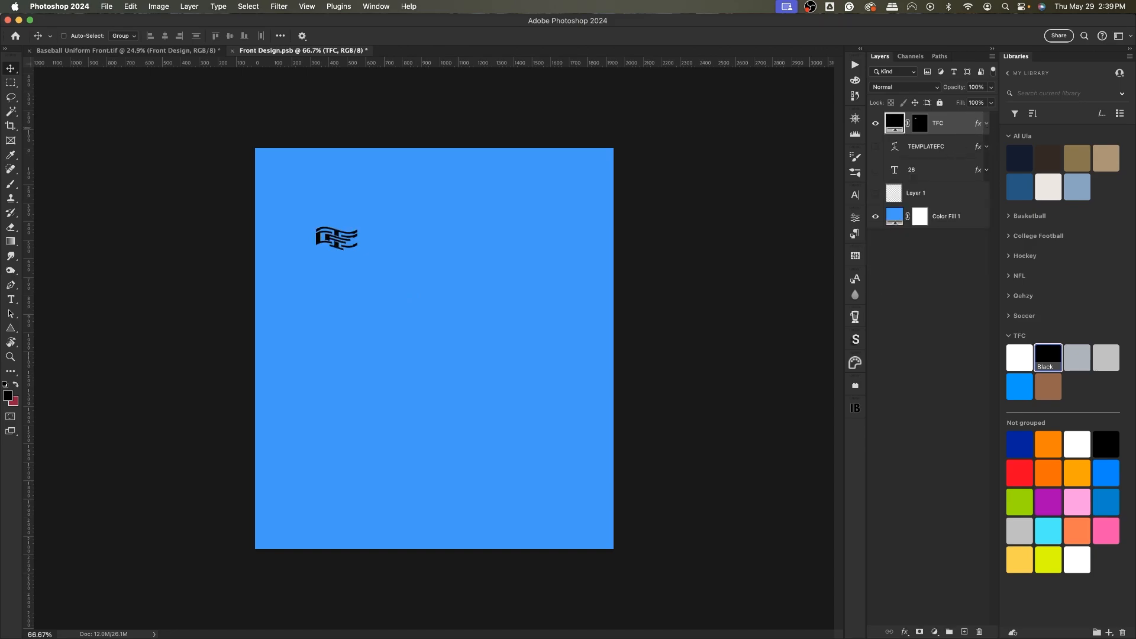
Place the TemplateFC-Icon-b logo in the Front Design and scale it down to about 25%, positioning it on the chest.
left_click(926, 146)
left_click_drag(458, 289, 463, 289)
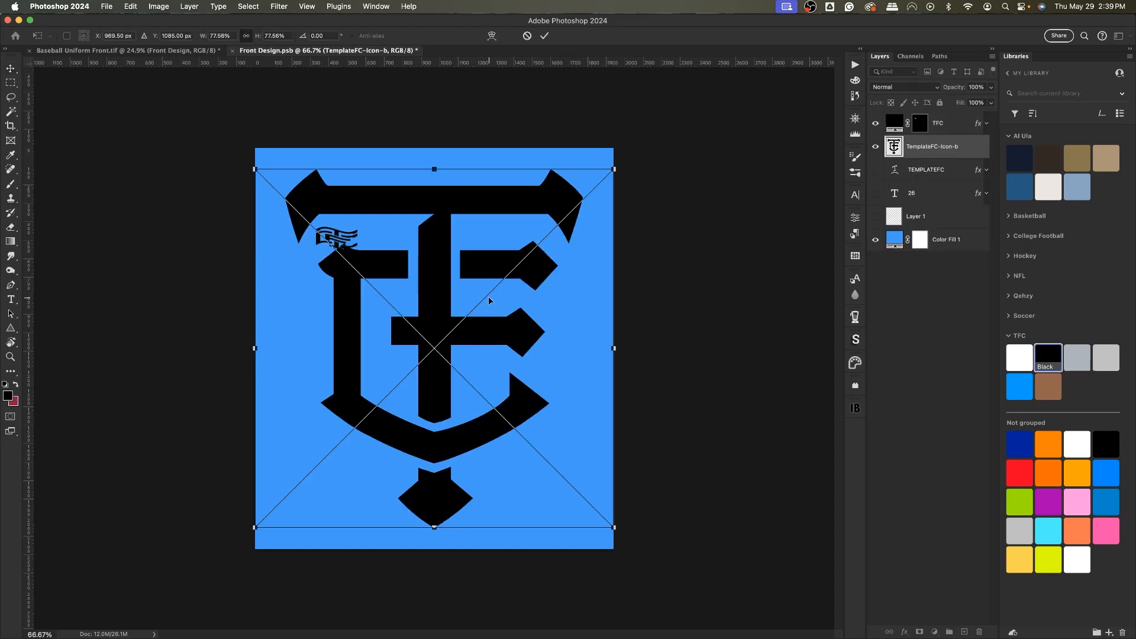
left_click_drag(258, 356, 431, 313)
left_click_drag(615, 348, 544, 346)
left_click_drag(482, 357, 505, 310)
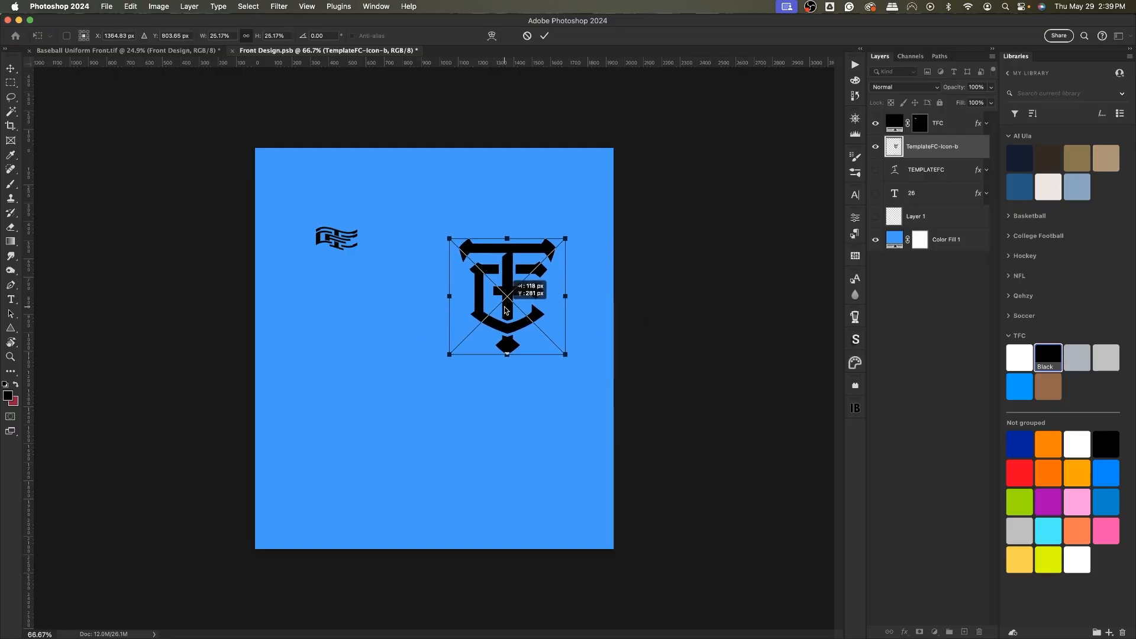
key("Return")
Show the guides and resize the icon slightly to about 24% to align it with the centre guide.
key("super+;")
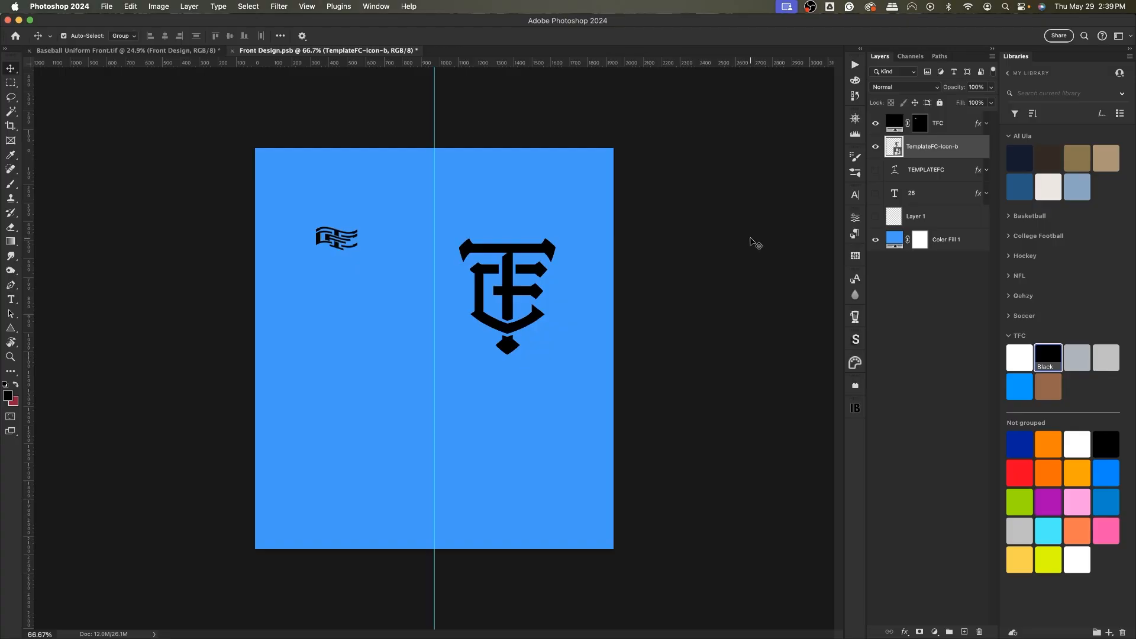
key("super+t")
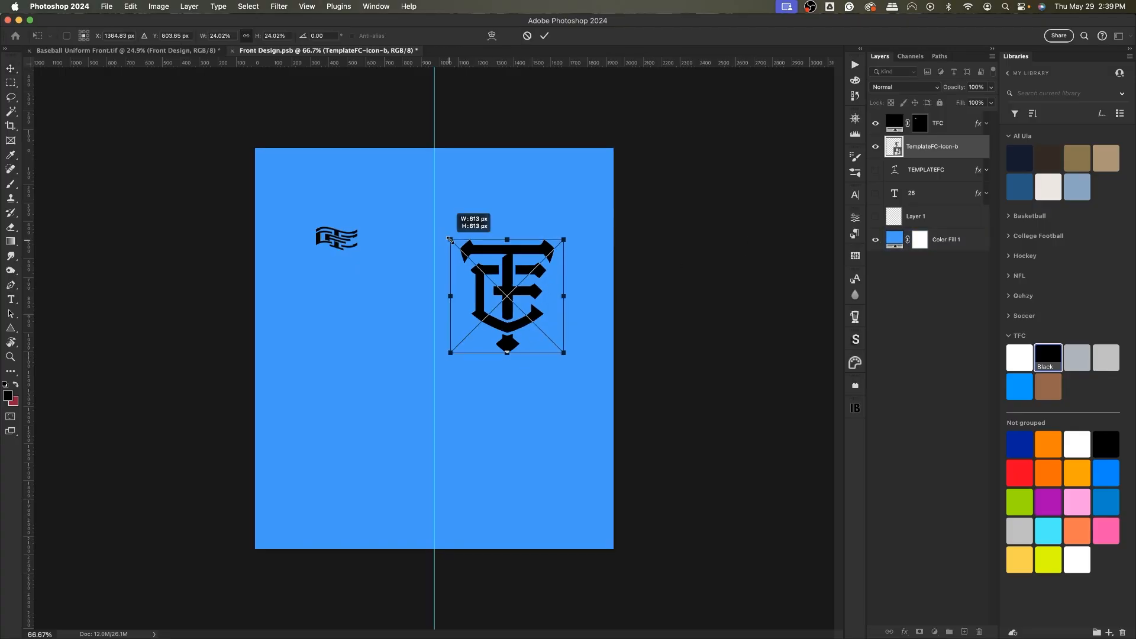
left_click_drag(449, 240, 455, 240)
key("Return")
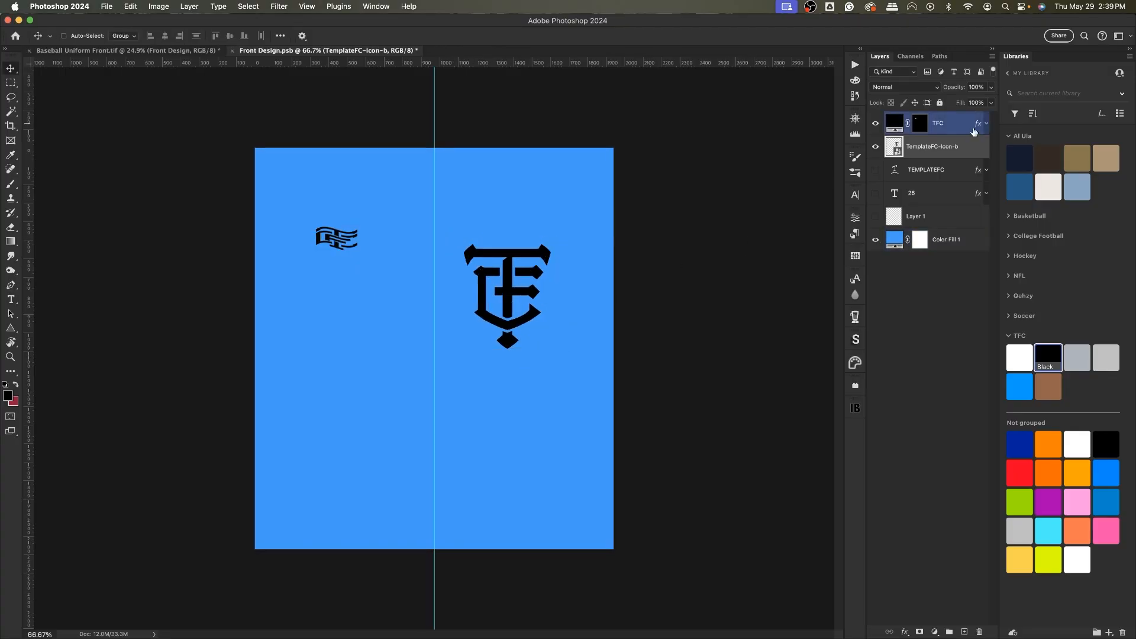
Hide the Color Fill 1 layer and save the Front Design smart object.
right_click(943, 145)
left_click(979, 466)
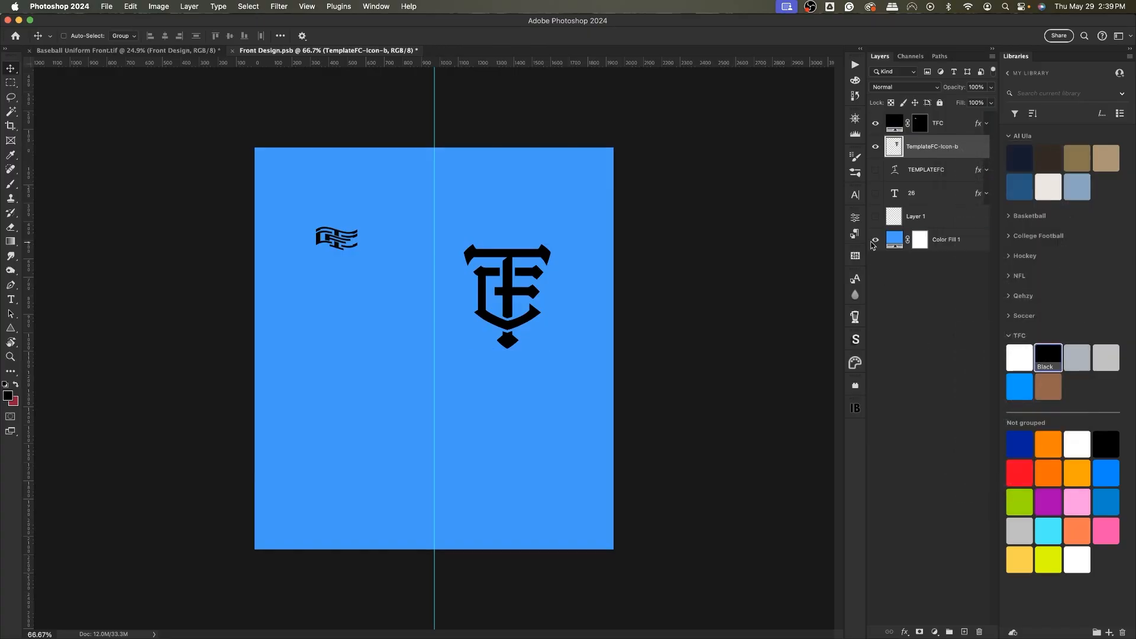
left_click(875, 239)
key("super+s")
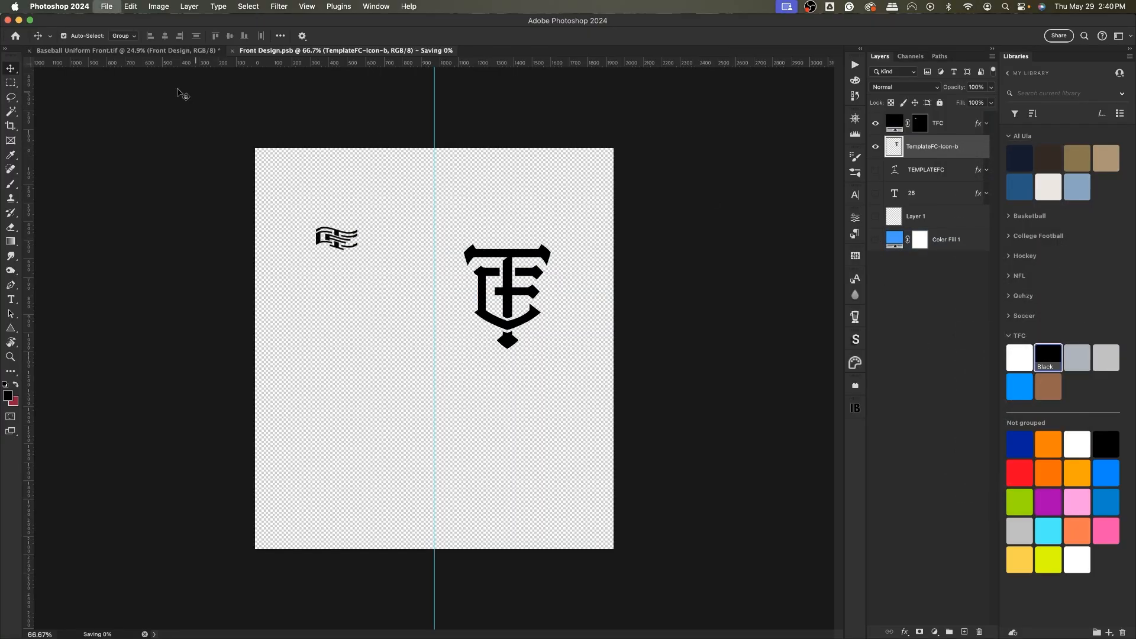
Return to the uniform document, collapse the Normal Fit group and compare it with Tight Fit, leaving Tight Fit shown.
left_click(90, 50)
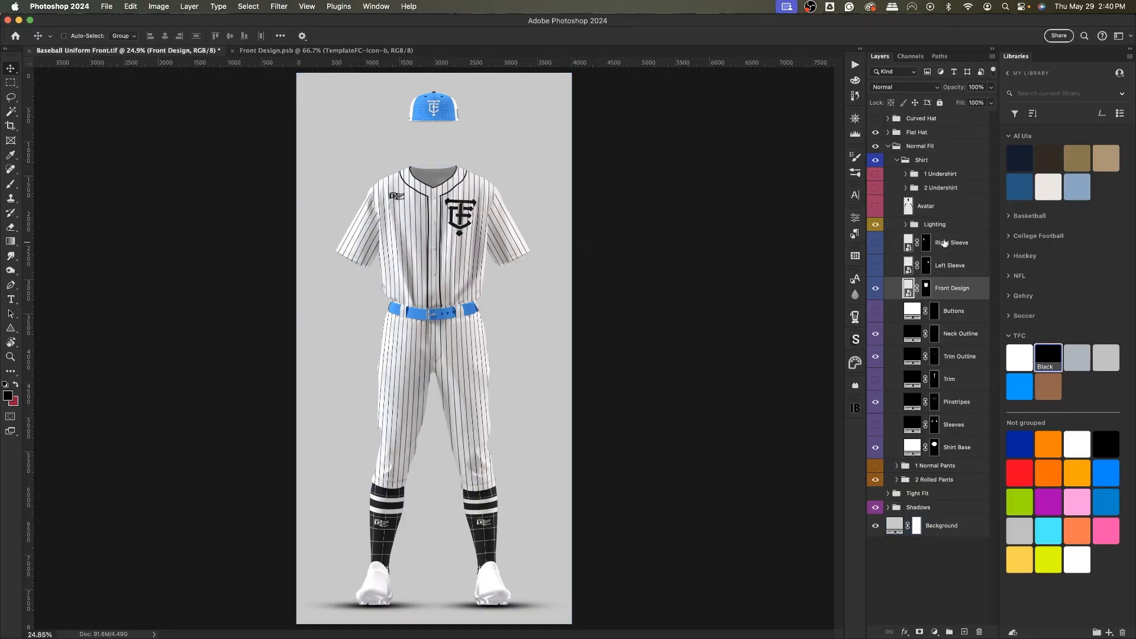
left_click(896, 146)
left_click(887, 146)
left_click(875, 146)
left_click(875, 159)
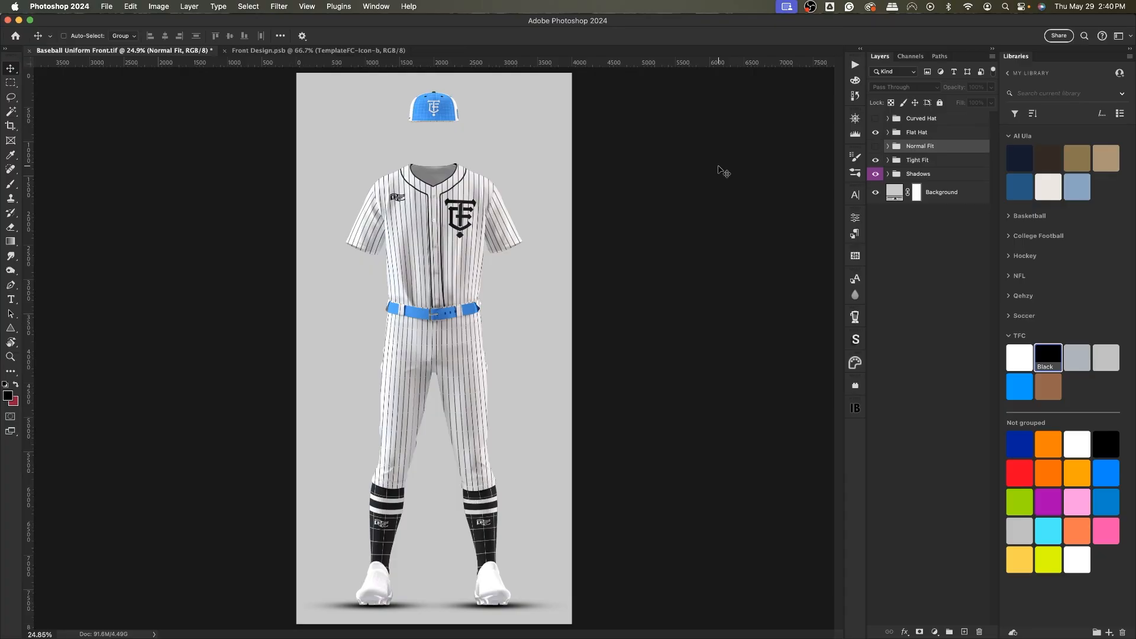
left_click(875, 160)
left_click(875, 147)
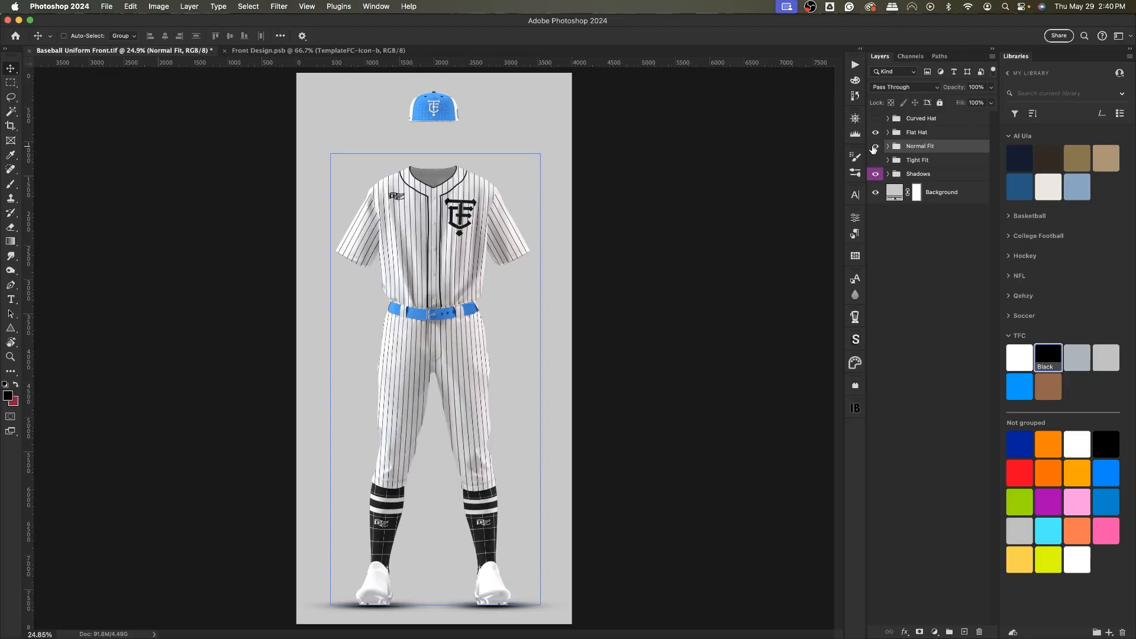
left_click(875, 147)
left_click(875, 160)
left_click(876, 147)
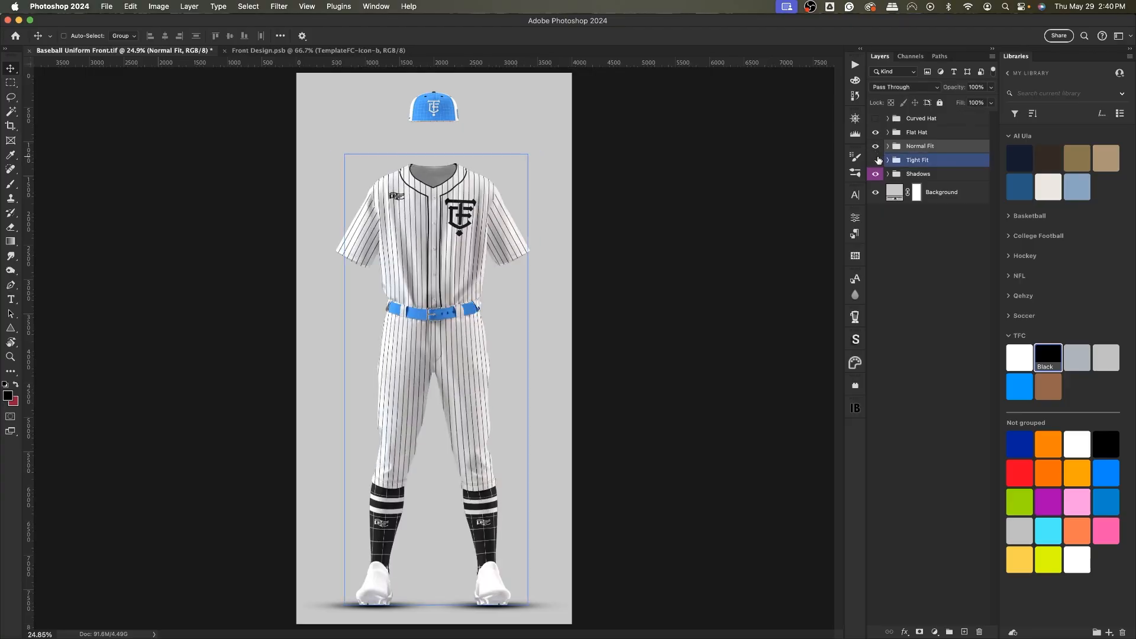
left_click(877, 160)
left_click(876, 147)
left_click(875, 159)
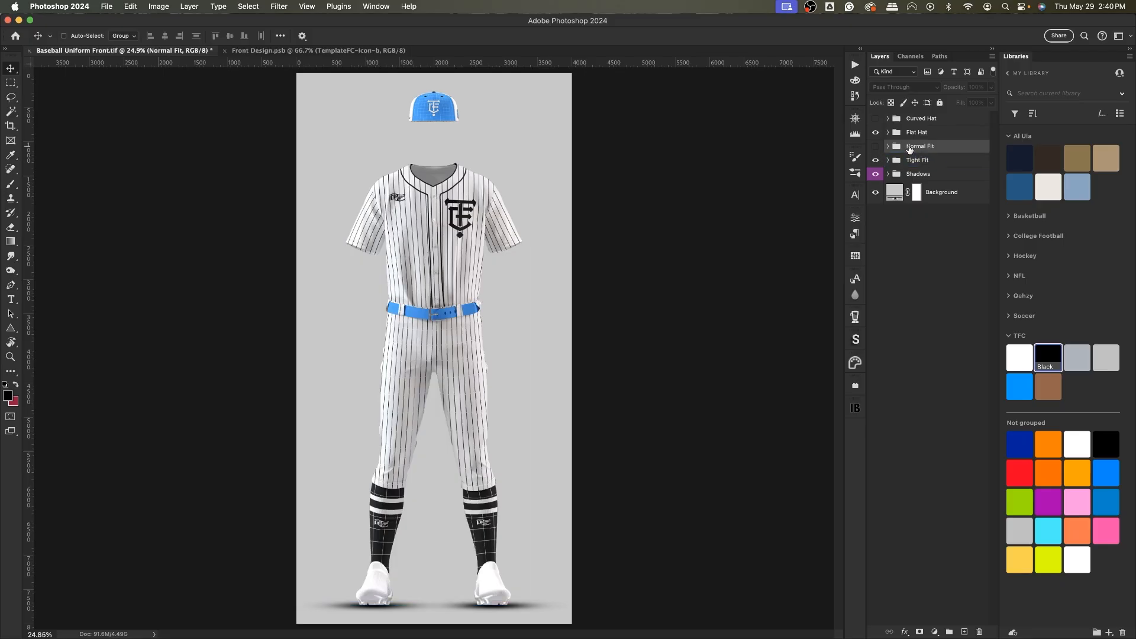
Compare the Curved Hat and Flat Hat groups by toggling their visibility, leaving the Flat Hat shown.
key("Delete")
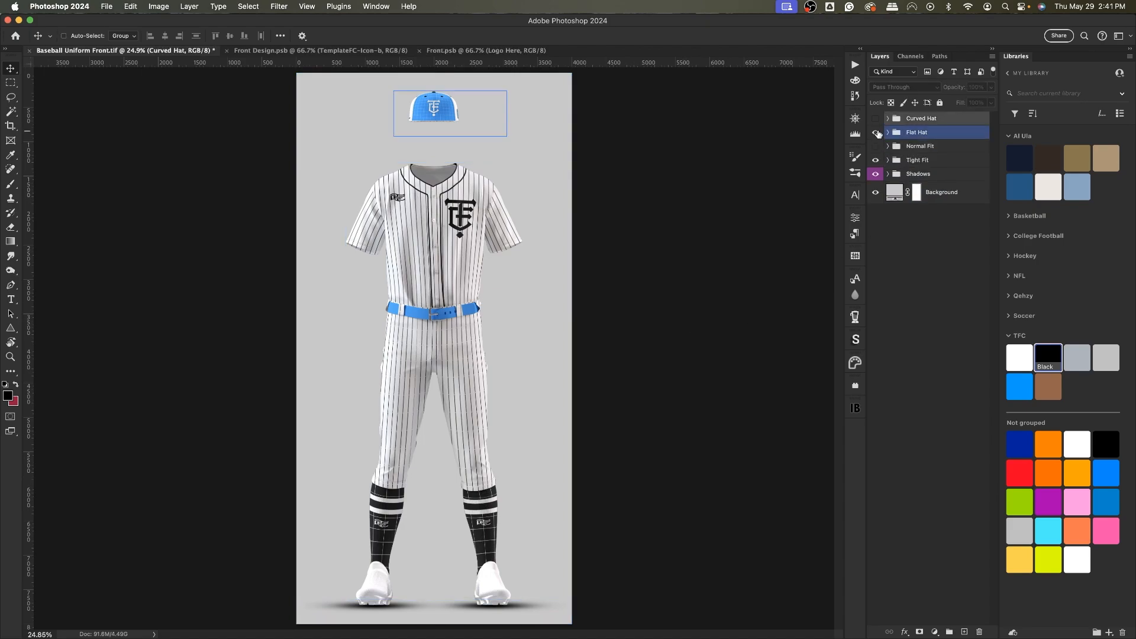
left_click(876, 132)
left_click(875, 118)
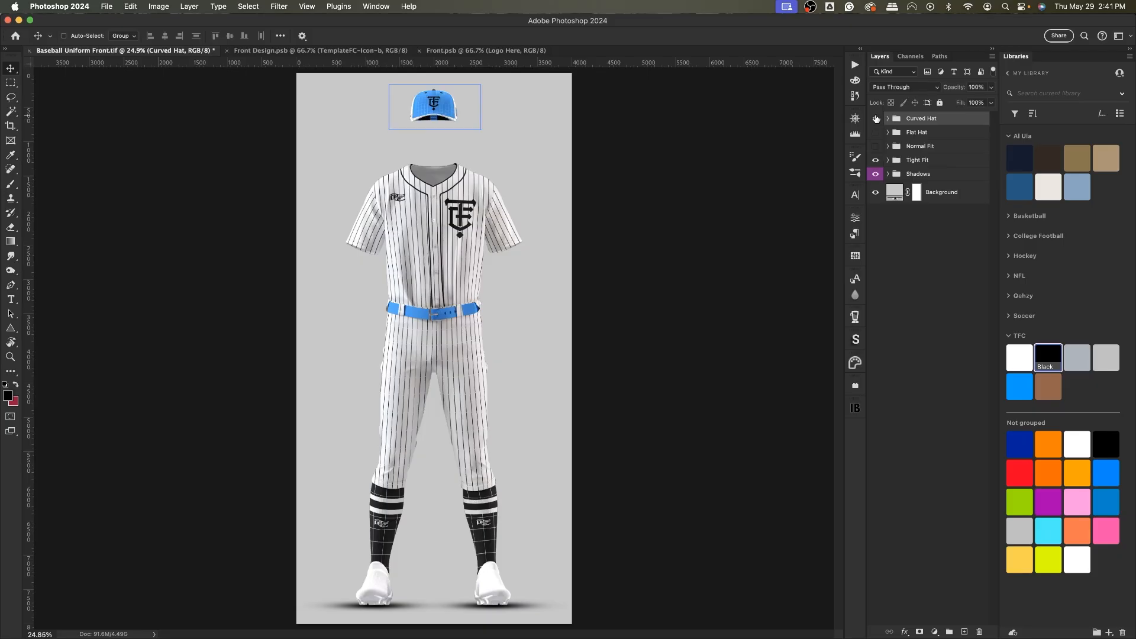
left_click(876, 119)
left_click(876, 131)
left_click(876, 118)
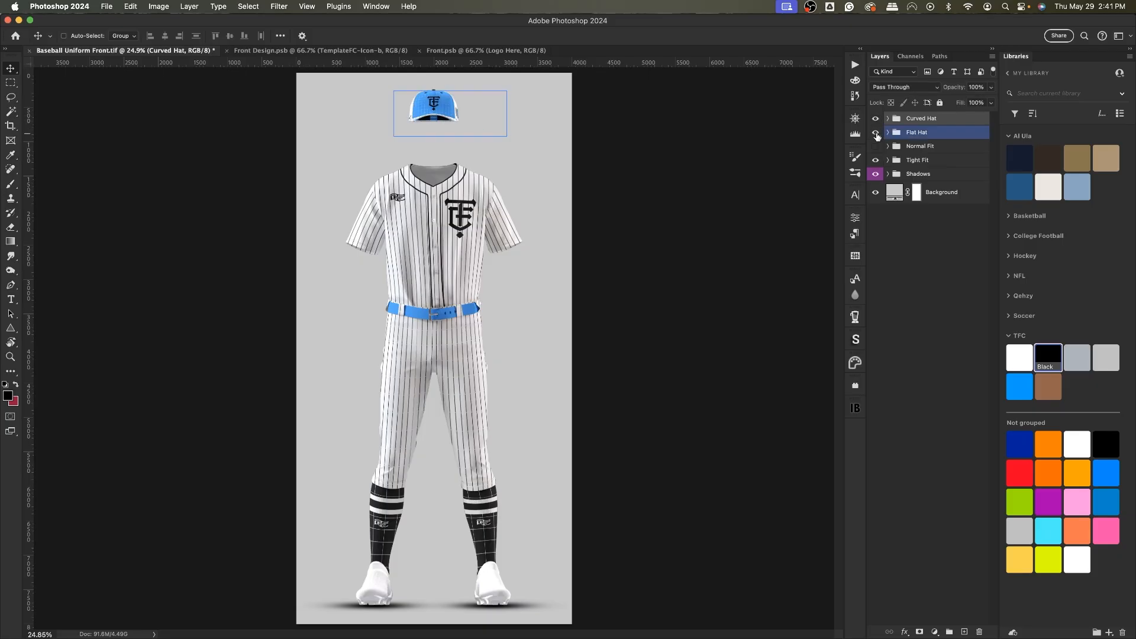
left_click(875, 132)
left_click(875, 119)
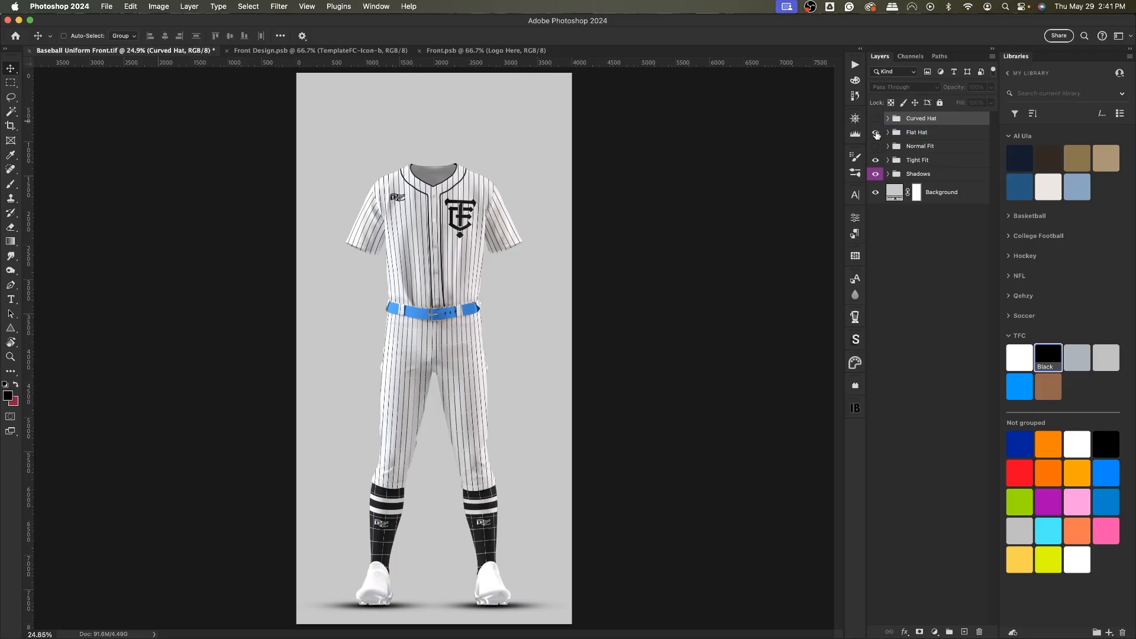
left_click(876, 133)
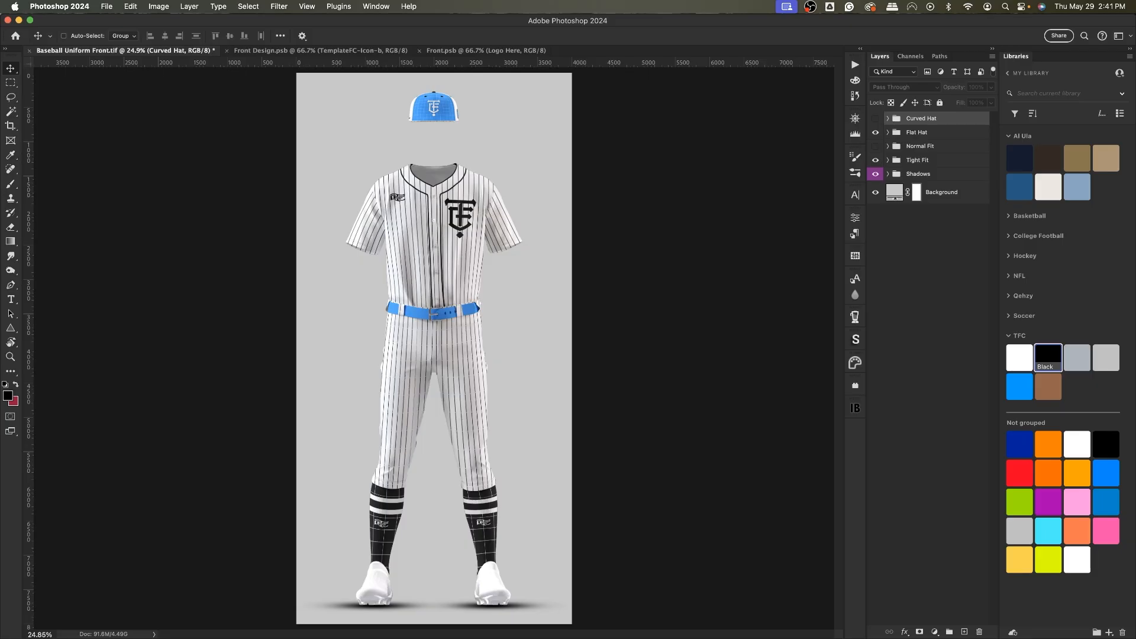
key("super+Tab")
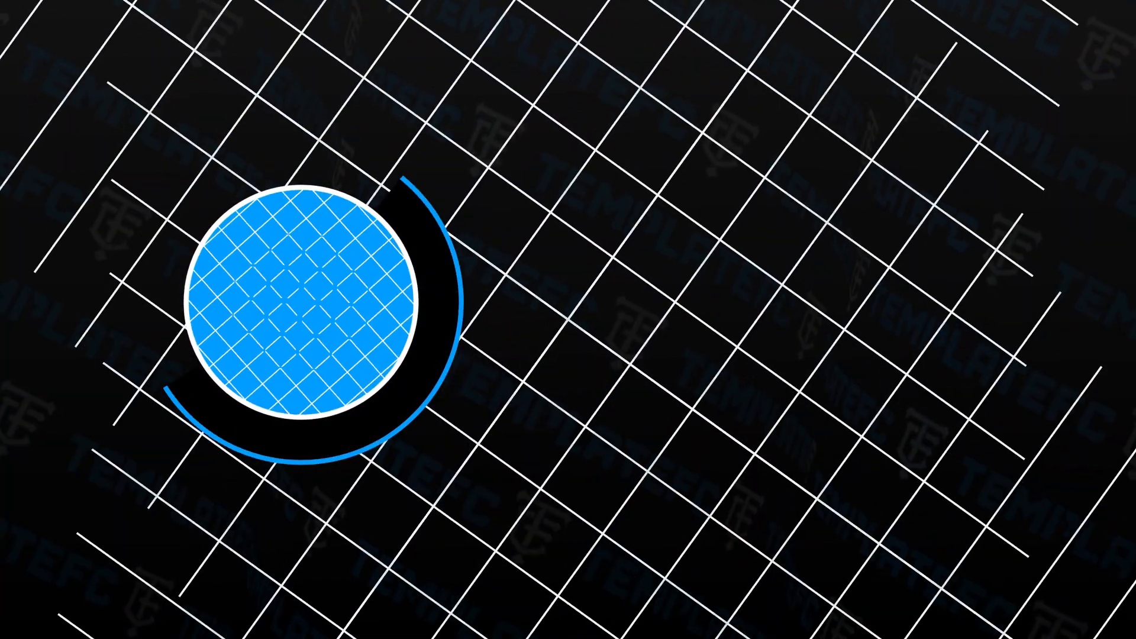